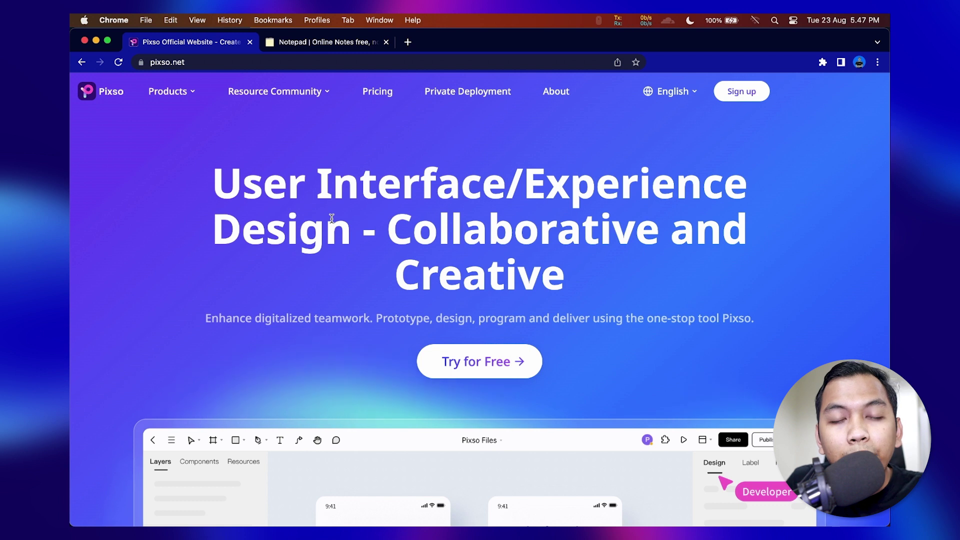
# - Read through the Pixso home page's introduction and its collaboration, UI design, prototyping and link delivery sections
pyautogui.scroll(-1, 328, 200)
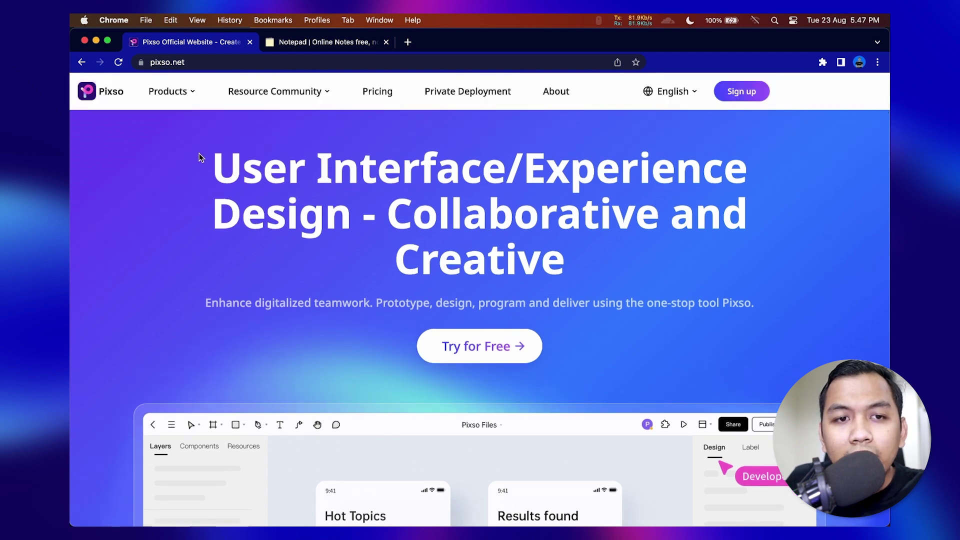
pyautogui.moveTo(227, 96)
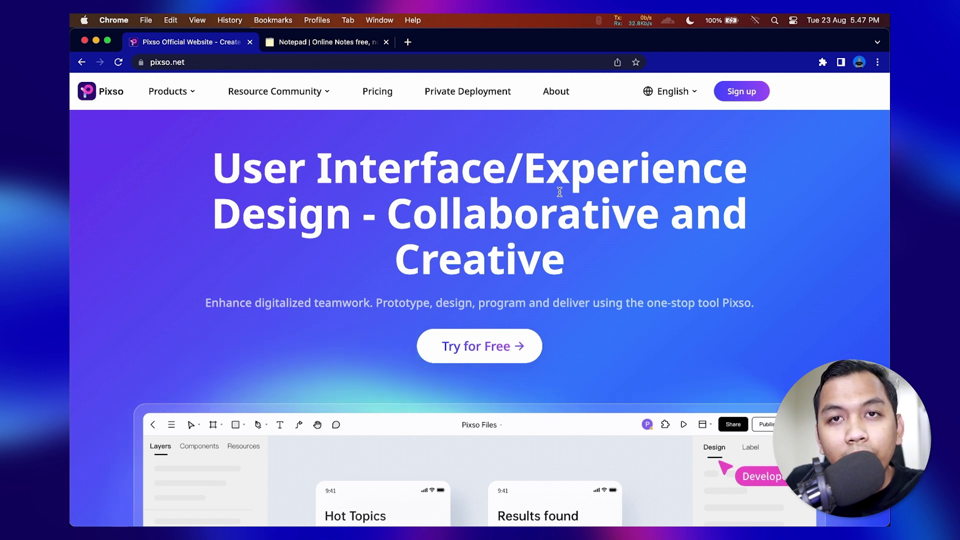
pyautogui.scroll(-10, 529, 201)
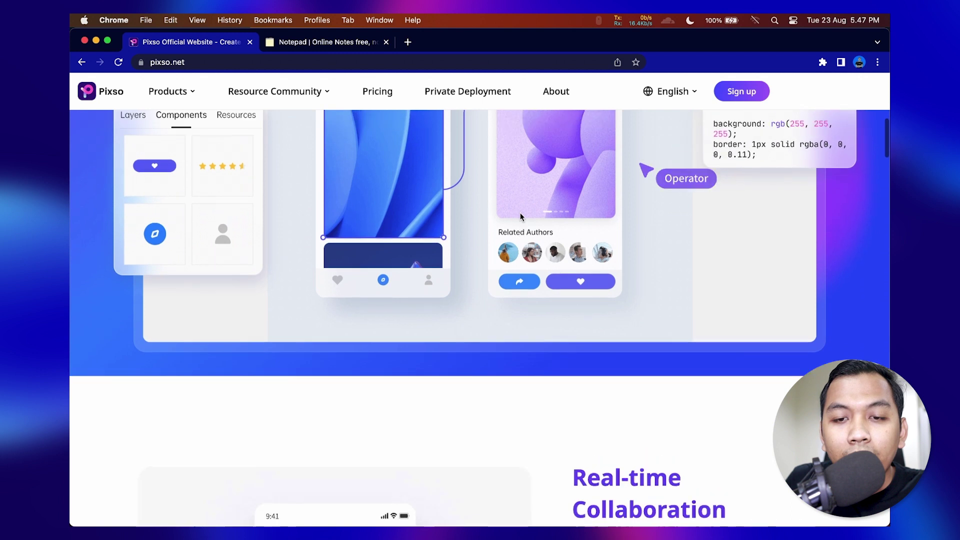
pyautogui.scroll(3, 520, 212)
pyautogui.scroll(3, 520, 216)
pyautogui.scroll(-10, 520, 216)
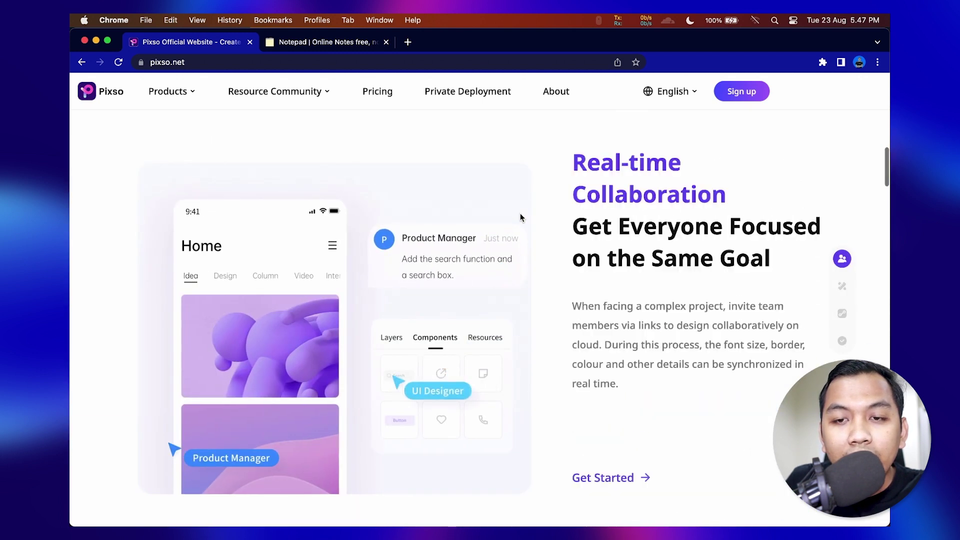
pyautogui.scroll(2, 520, 213)
pyautogui.scroll(-8, 520, 213)
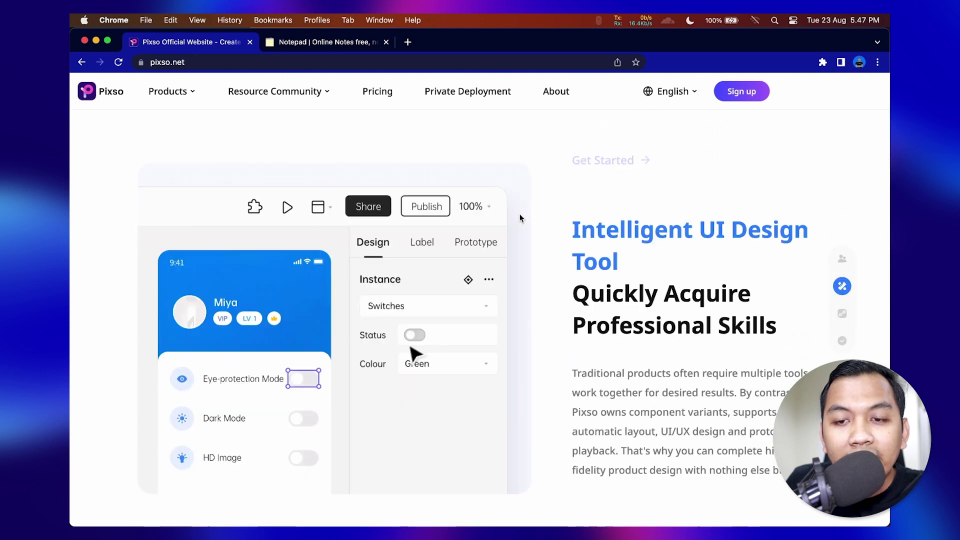
pyautogui.scroll(-5, 520, 218)
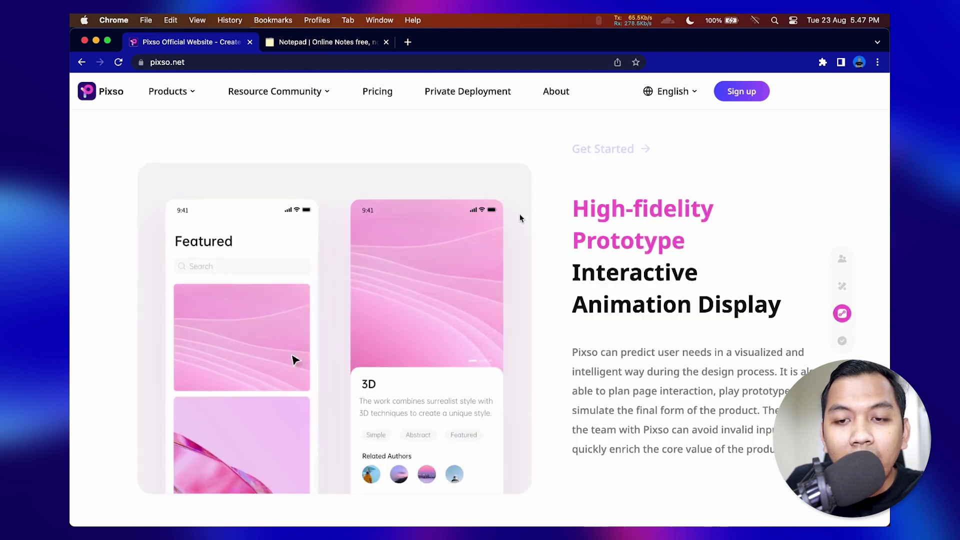
pyautogui.scroll(-5, 520, 218)
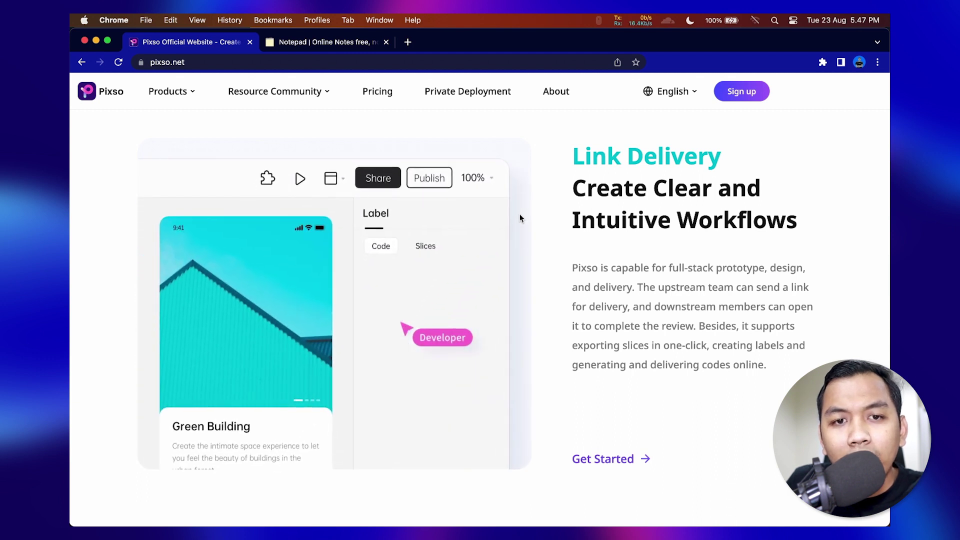
pyautogui.scroll(-8, 520, 218)
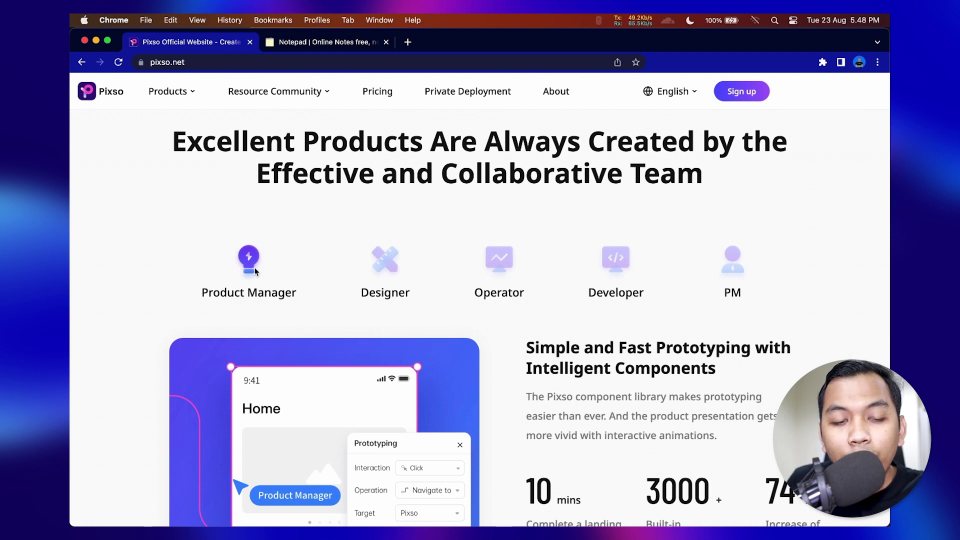
# - Examine the home page's team roles, supported import formats, community resources, news and closing sections
pyautogui.click(381, 272)
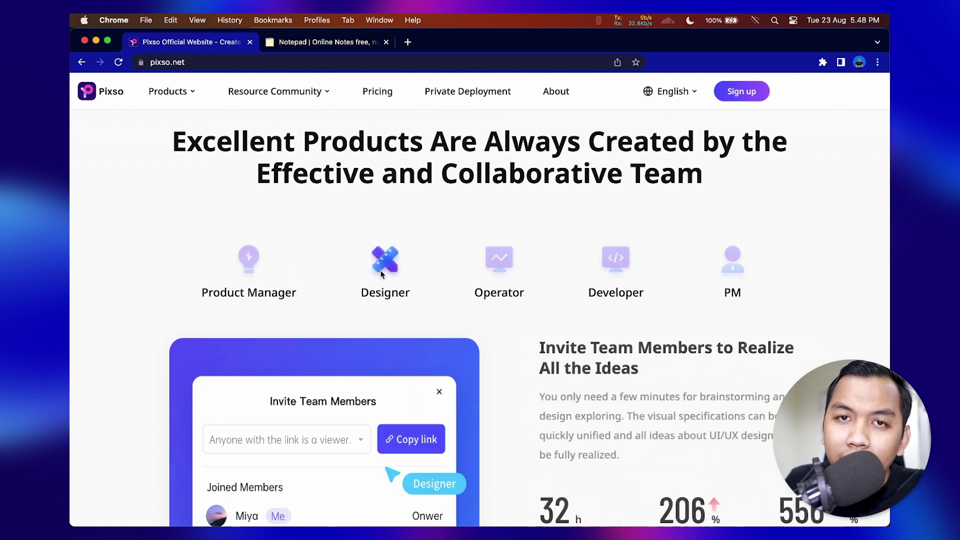
pyautogui.moveTo(731, 268)
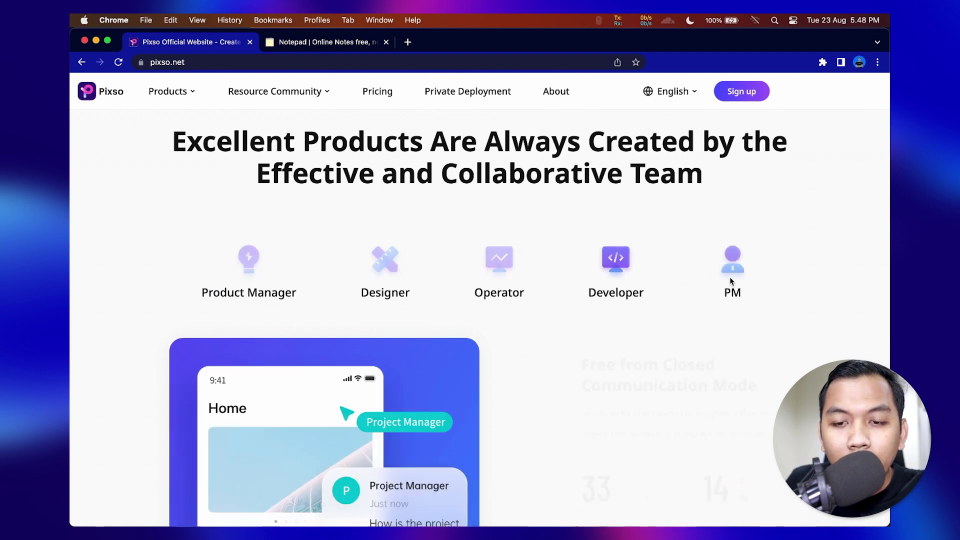
pyautogui.scroll(-5, 708, 337)
pyautogui.scroll(-8, 585, 345)
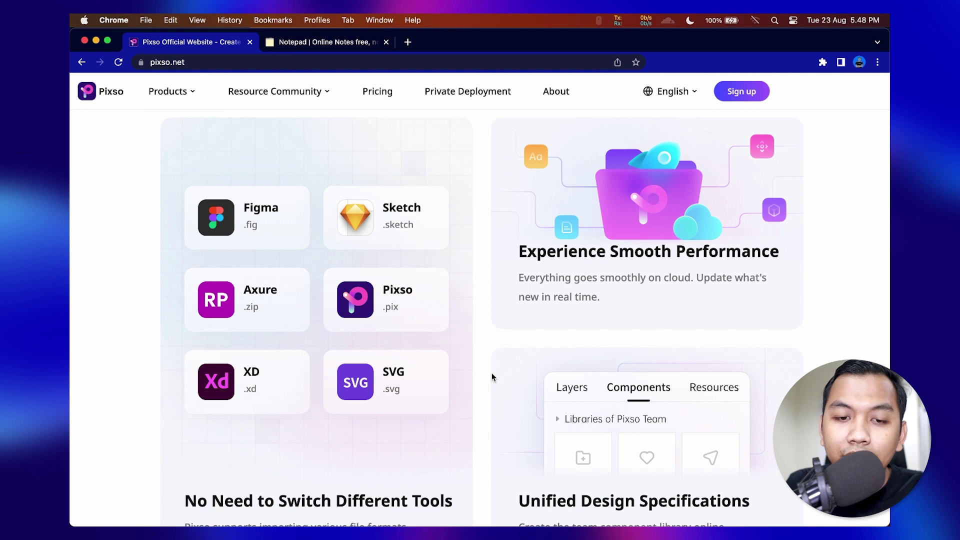
pyautogui.scroll(-2, 491, 376)
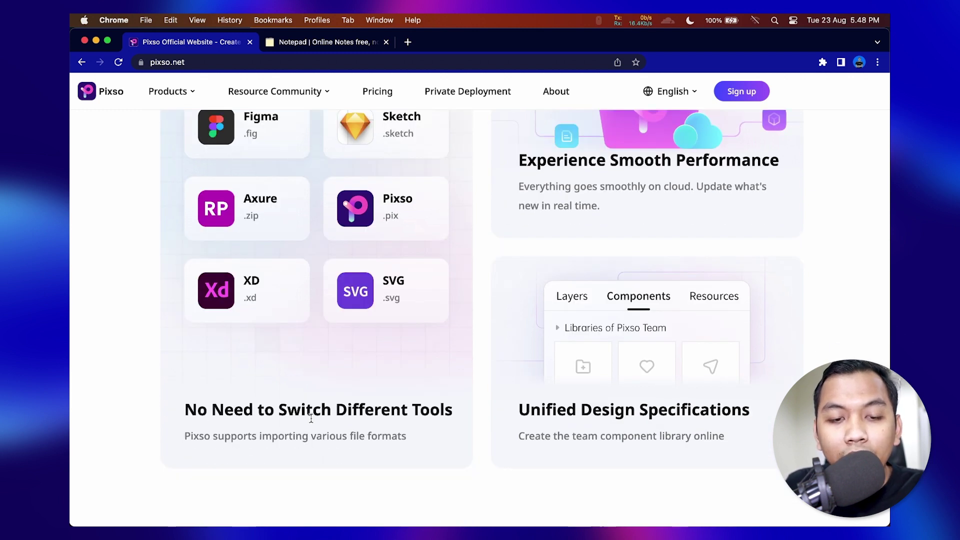
pyautogui.scroll(-1, 313, 419)
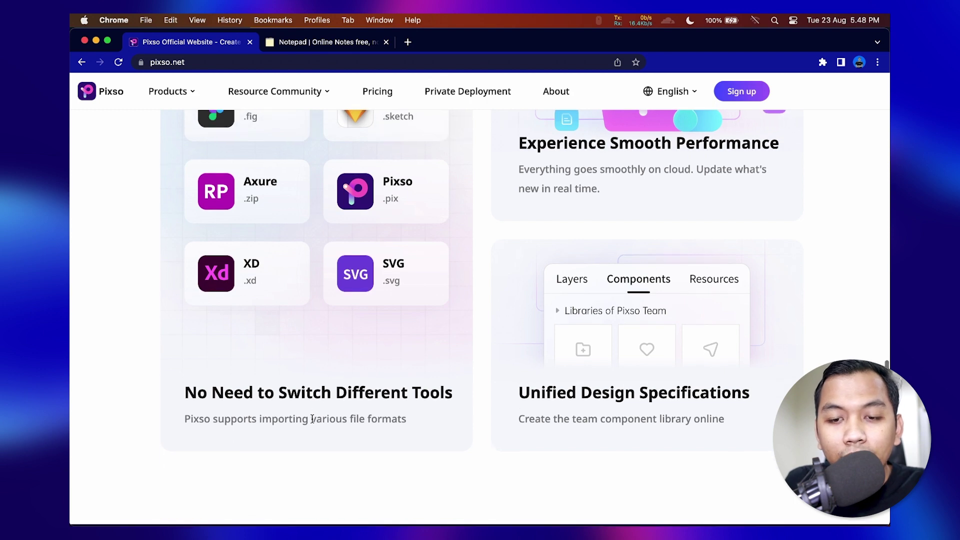
pyautogui.scroll(-10, 369, 419)
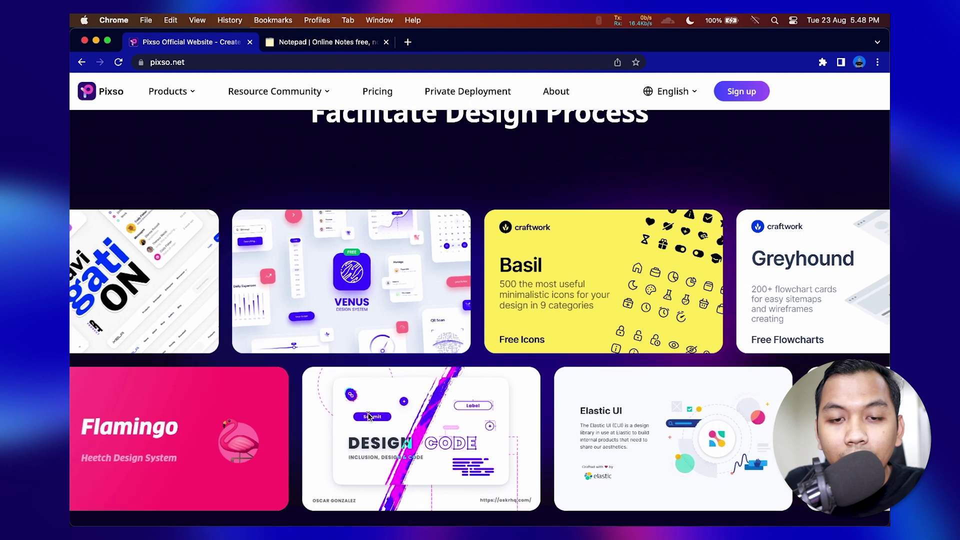
pyautogui.scroll(-3, 369, 417)
pyautogui.scroll(5, 368, 418)
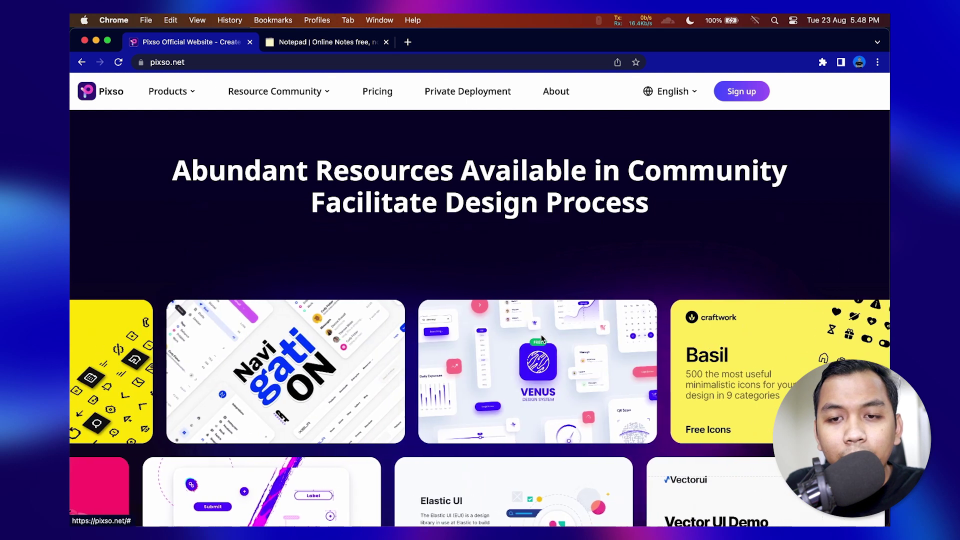
pyautogui.scroll(-9, 541, 338)
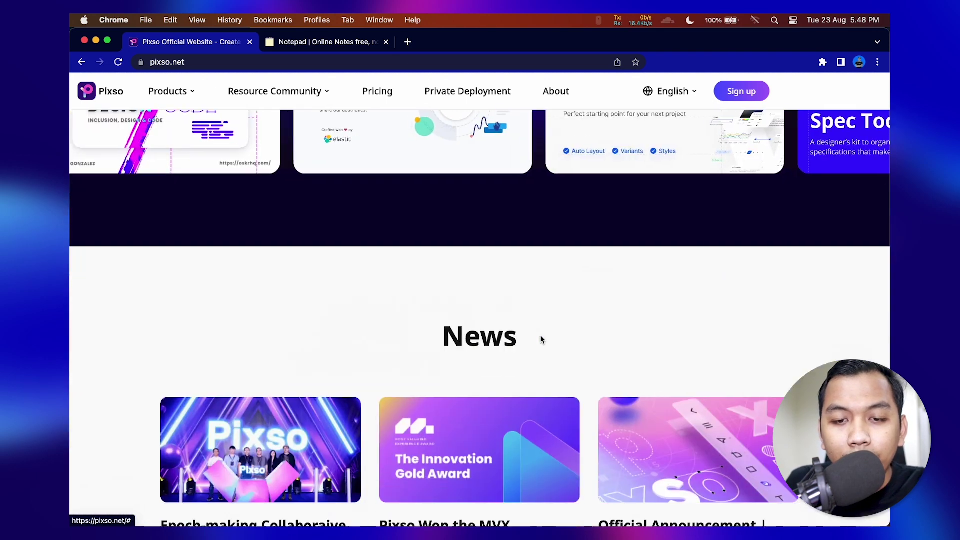
pyautogui.scroll(-10, 541, 339)
pyautogui.moveTo(207, 212); pyautogui.dragTo(711, 250)
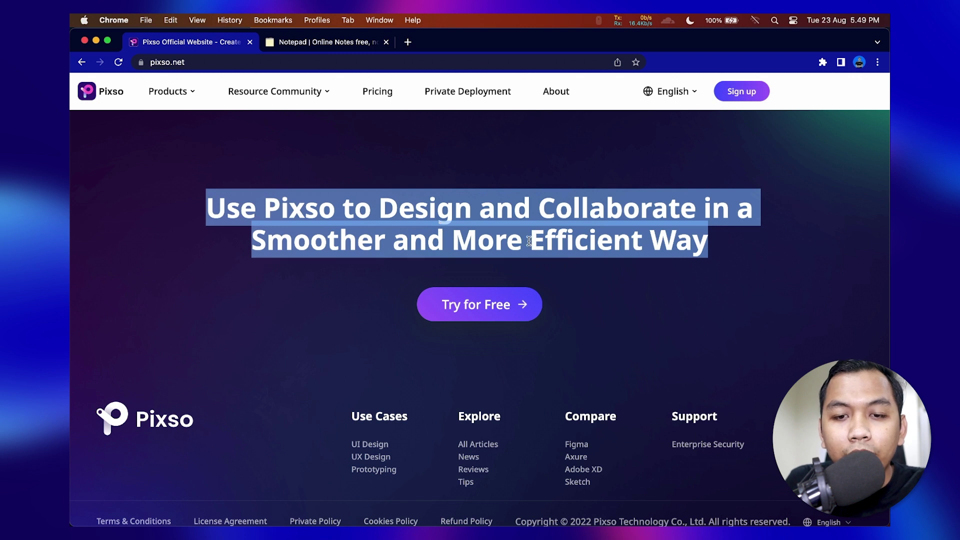
pyautogui.click(637, 274)
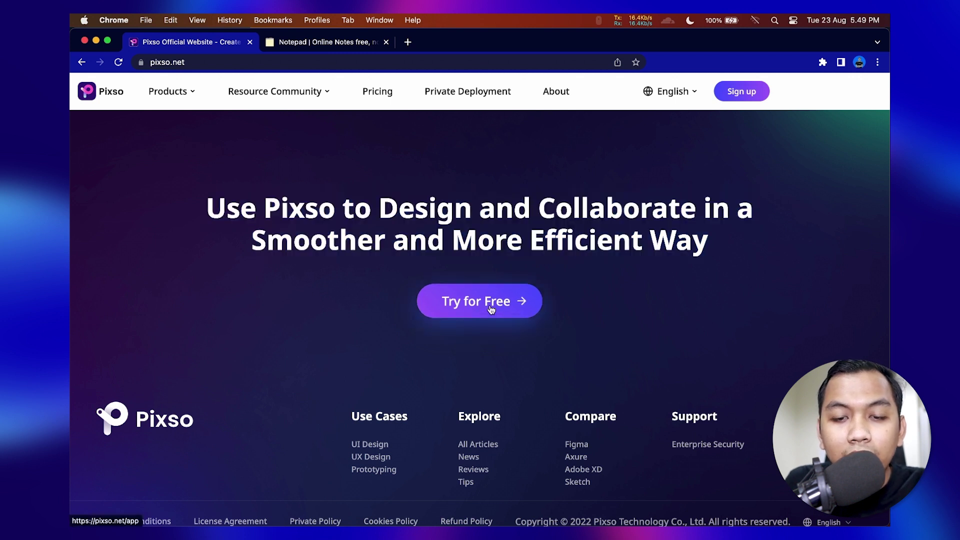
pyautogui.scroll(10, 594, 315)
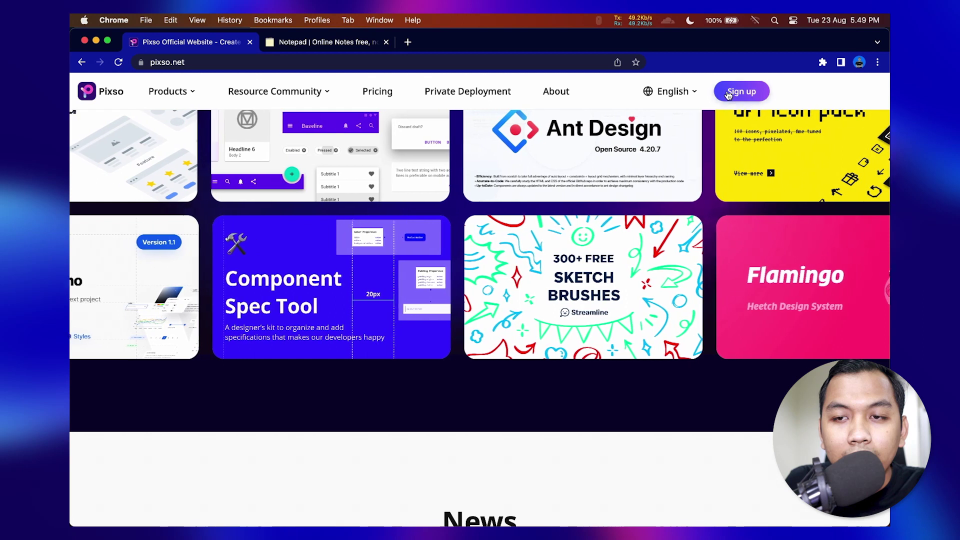
# - Go through the Pixso sign-up and create a new blank design file
pyautogui.click(741, 91)
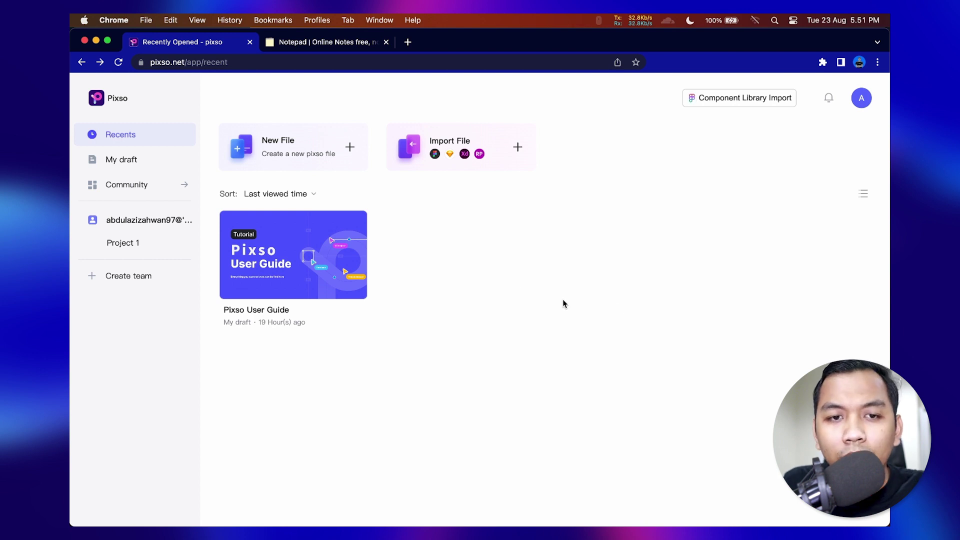
pyautogui.click(281, 145)
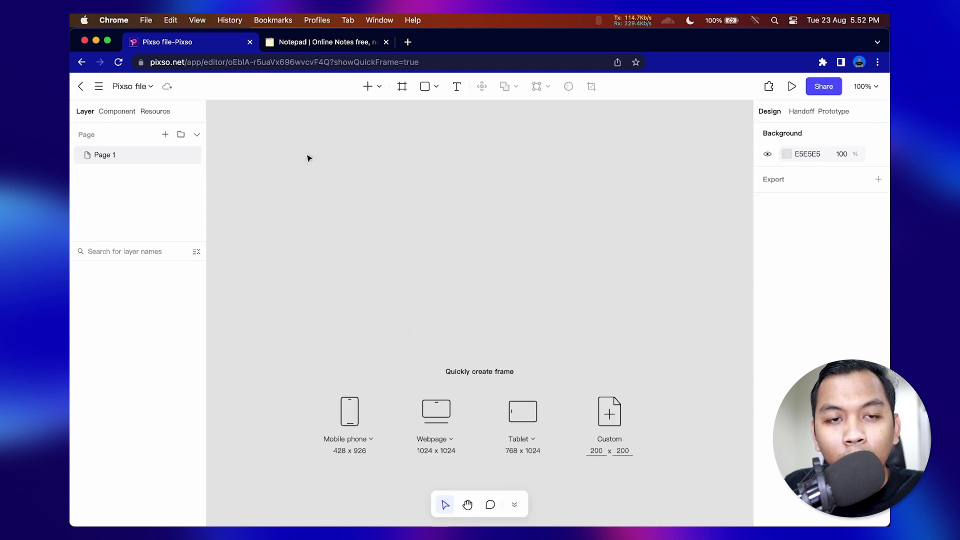
# - Rename the design file as "Onboarding Screen Learning App"
pyautogui.click(149, 89)
pyautogui.click(163, 131)
pyautogui.press('BackSpace')
pyautogui.write('Onboarding Screen Learning App')
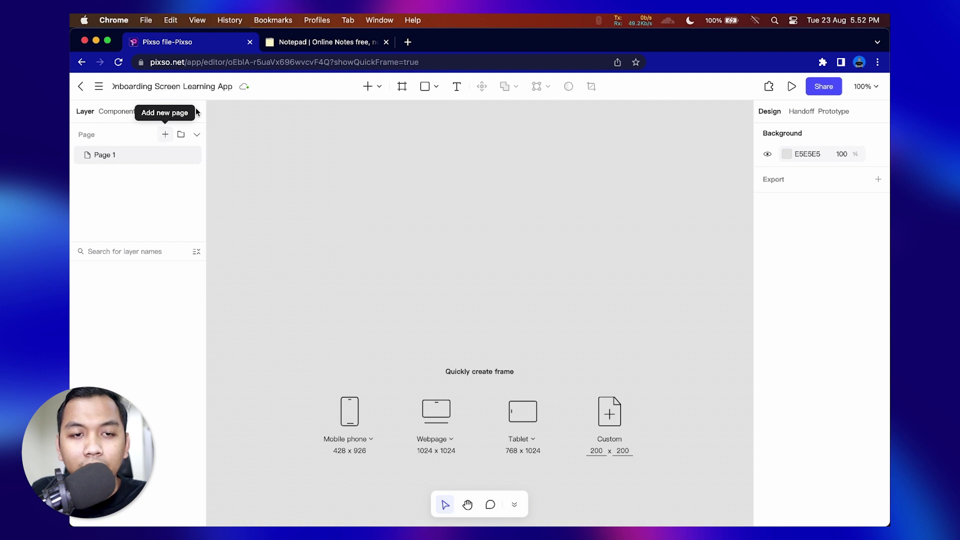
pyautogui.click(302, 147)
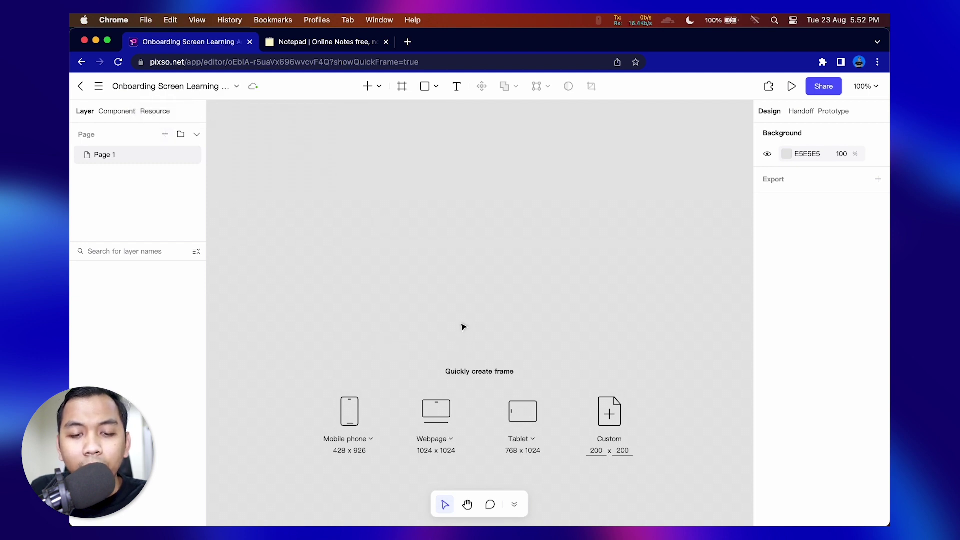
# - Create a mobile frame from the iphone 13/13 Pro preset (390 x 844) and rename it 01
pyautogui.click(371, 439)
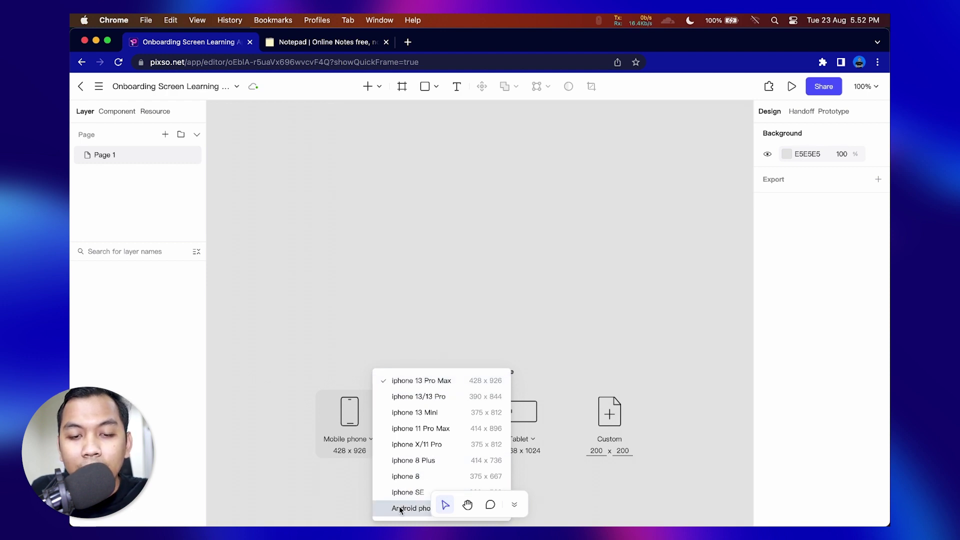
pyautogui.click(432, 398)
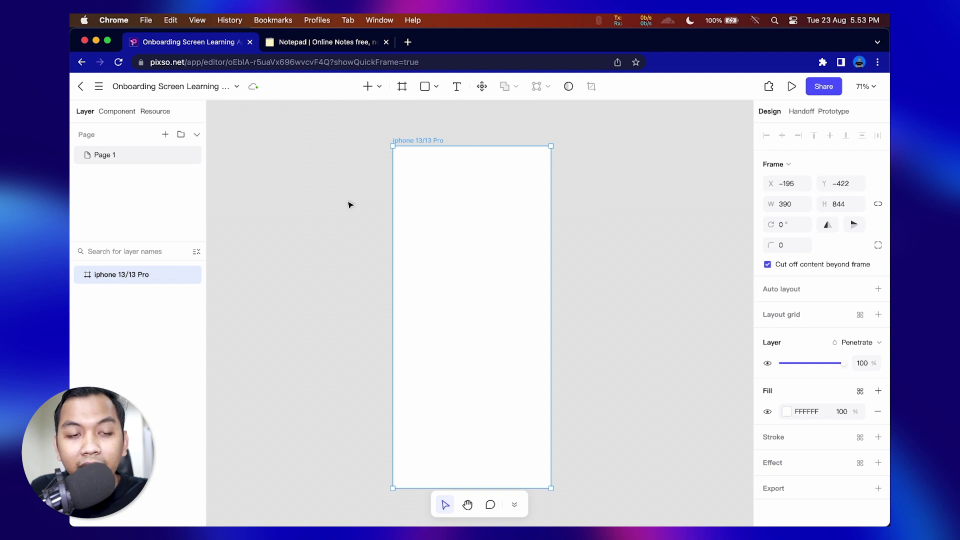
pyautogui.rightClick(132, 274)
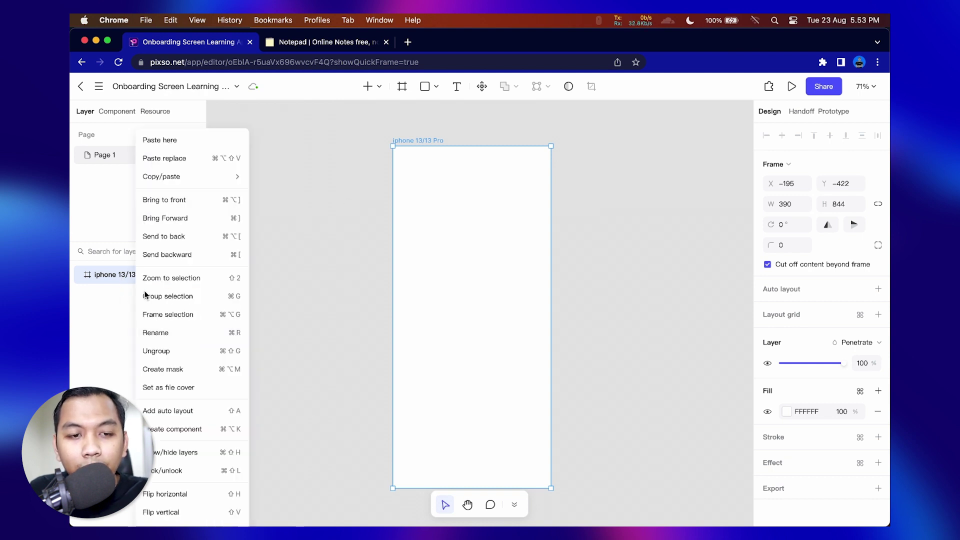
pyautogui.click(163, 329)
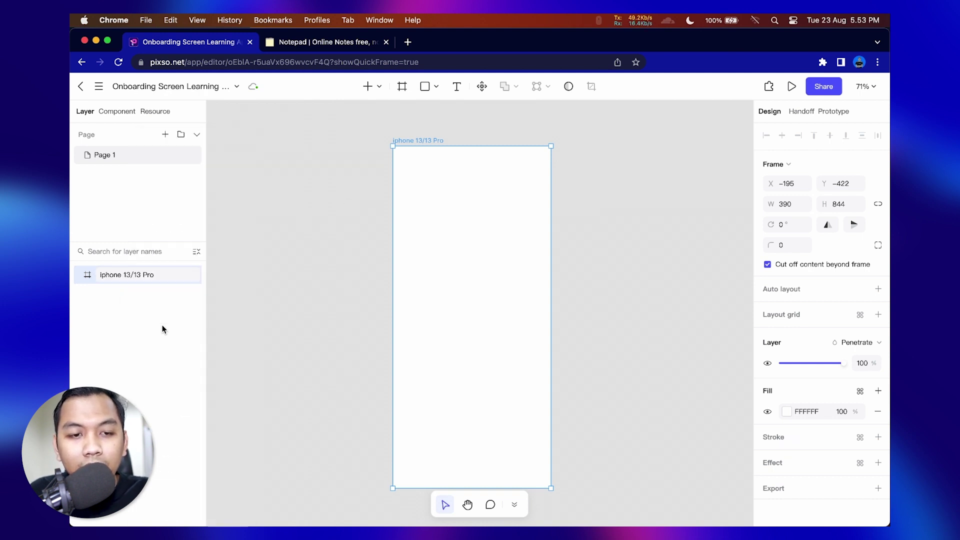
pyautogui.doubleClick(148, 278)
pyautogui.write('01')
pyautogui.press('Return')
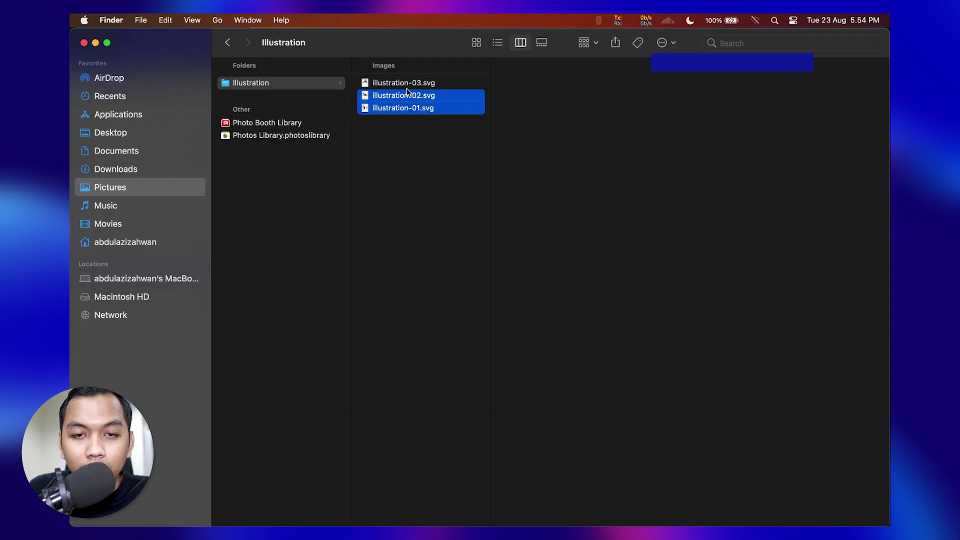
# - Import illustration-01.svg, illustration-02.svg and illustration-03.svg from the Illustration folder in Finder into the Pixso canvas
pyautogui.keyDown('shift'); pyautogui.click(407, 88); pyautogui.keyUp('shift')
pyautogui.moveTo(407, 88); pyautogui.dragTo(656, 220)
pyautogui.press('space')
pyautogui.press('super+Tab')
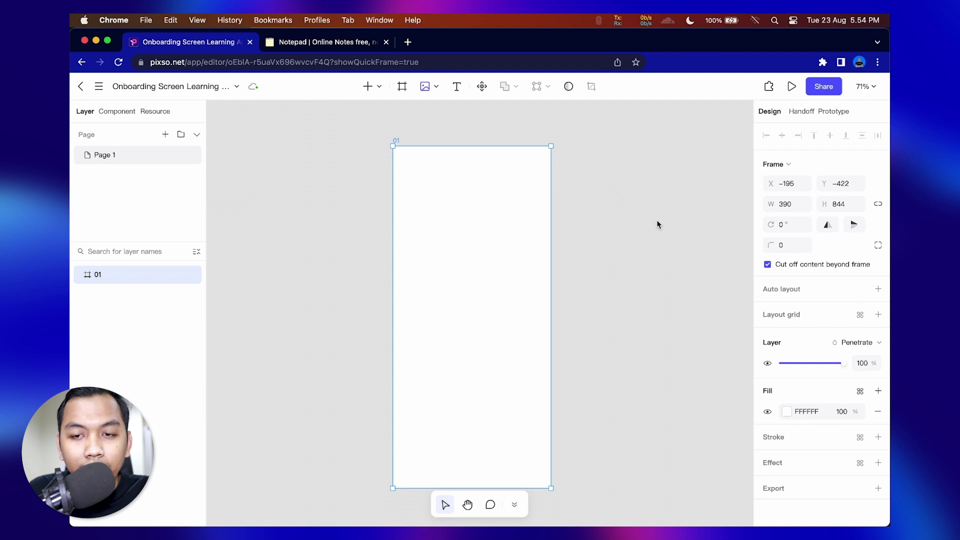
# - Move the three illustration layers out of frame 01 to the top level of the layer list
pyautogui.keyDown('shift'); pyautogui.click(127, 331); pyautogui.keyUp('shift')
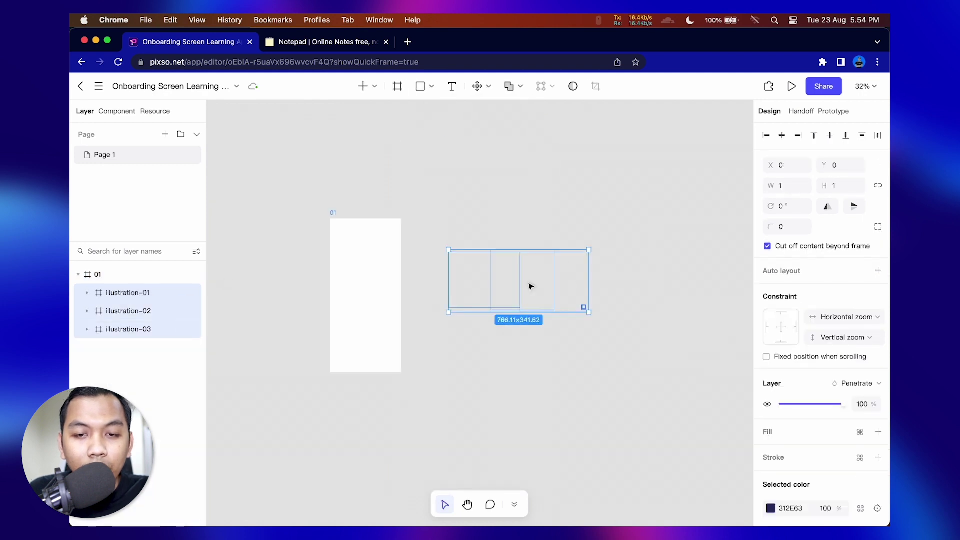
pyautogui.moveTo(118, 294); pyautogui.dragTo(113, 266)
pyautogui.click(510, 363)
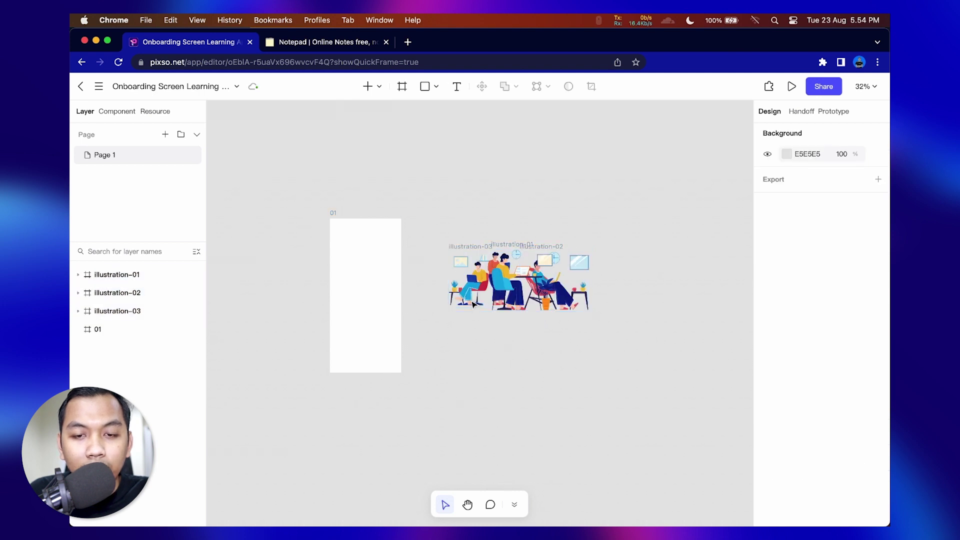
# - Spread the overlapping illustrations into a vertical stack beside frame 01, with illustration-01 uppermost and illustration-03 lowest
pyautogui.click(473, 304)
pyautogui.click(169, 279)
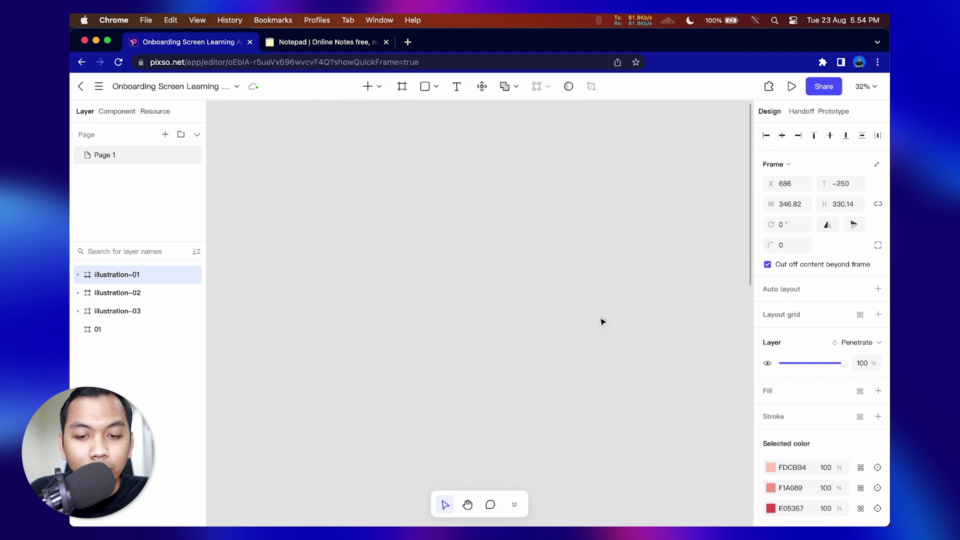
pyautogui.click(542, 256)
pyautogui.click(79, 293)
pyautogui.click(80, 294)
pyautogui.click(112, 311)
pyautogui.moveTo(480, 252); pyautogui.dragTo(557, 343)
pyautogui.click(457, 293)
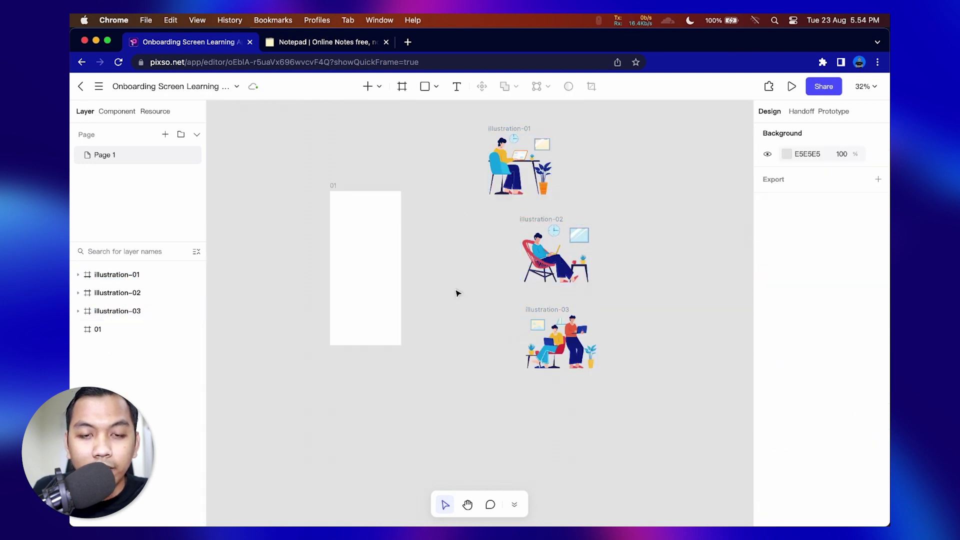
# - Place illustration-01 inside frame 01, horizontally centred at about X 22, Y 179
pyautogui.click(180, 275)
pyautogui.moveTo(519, 171); pyautogui.dragTo(367, 271)
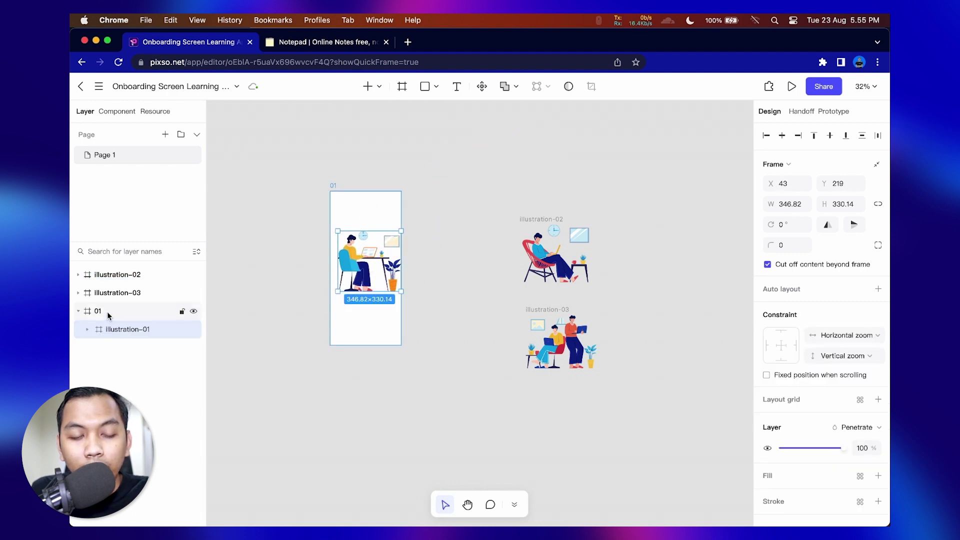
pyautogui.scroll(5, 389, 266)
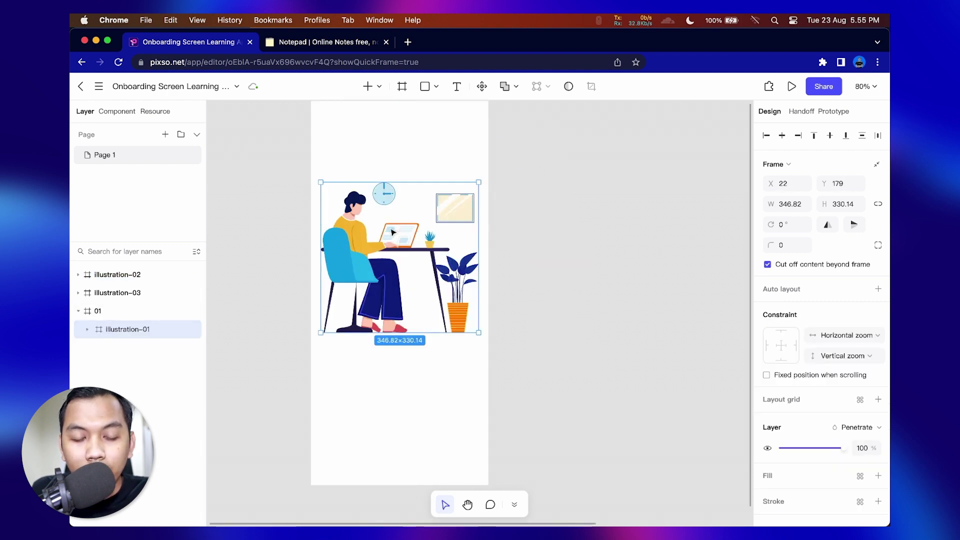
# - Draw a rectangle about 40 × 10 in frame 01, in the empty area below the illustration
pyautogui.scroll(2, 400, 263)
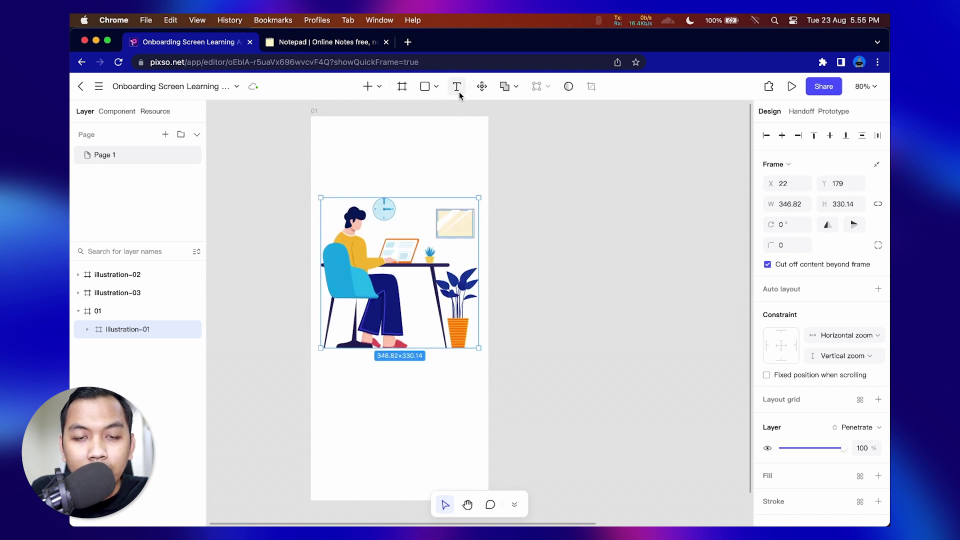
pyautogui.click(435, 86)
pyautogui.click(461, 111)
pyautogui.scroll(5, 385, 309)
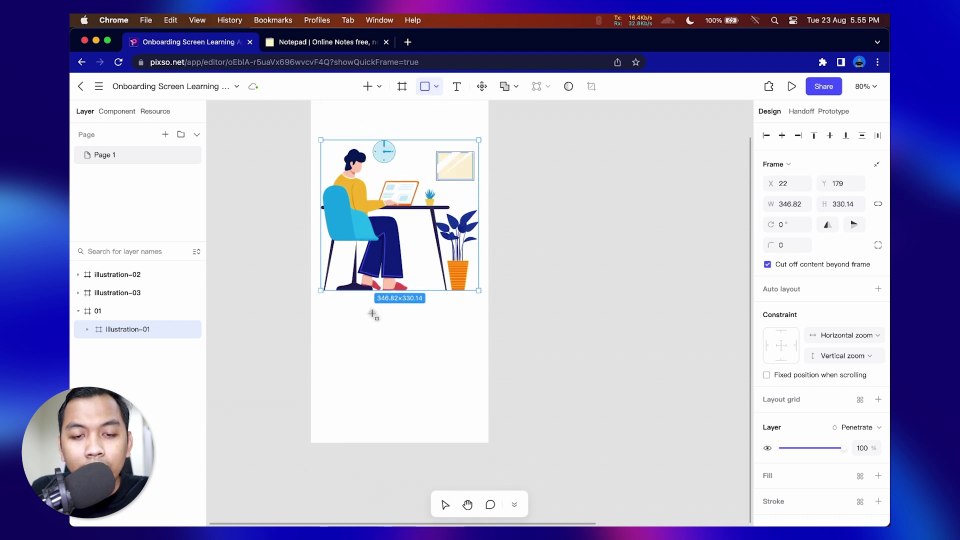
pyautogui.scroll(-5, 370, 320)
pyautogui.scroll(10, 365, 328)
pyautogui.scroll(5, 365, 328)
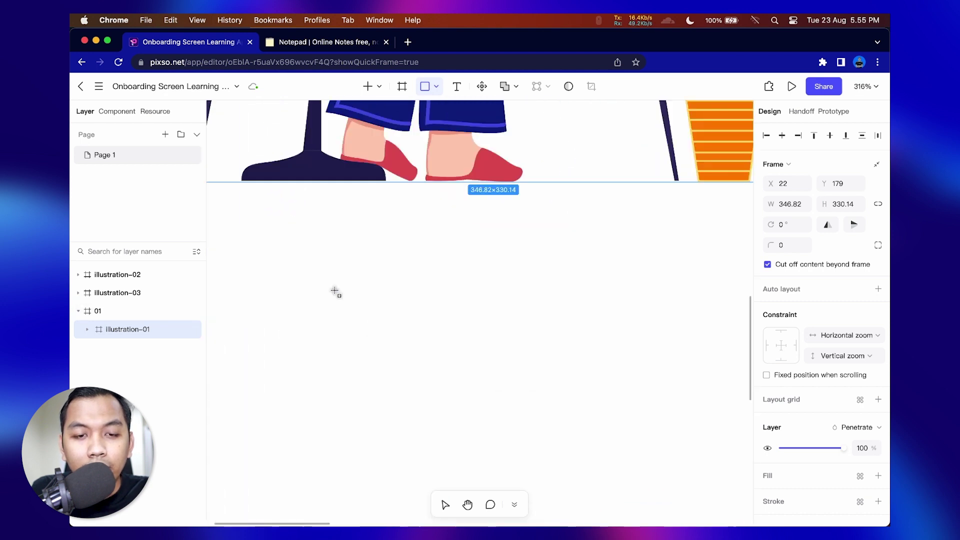
pyautogui.moveTo(333, 288); pyautogui.dragTo(406, 306)
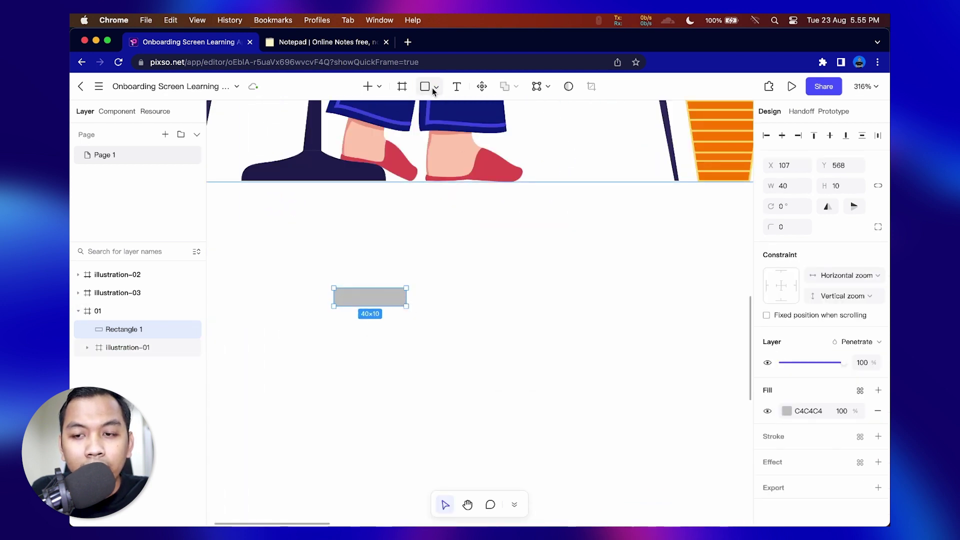
# - Resize the rectangle to 24 wide by 8 high and set its corner radius to 8
pyautogui.click(836, 187)
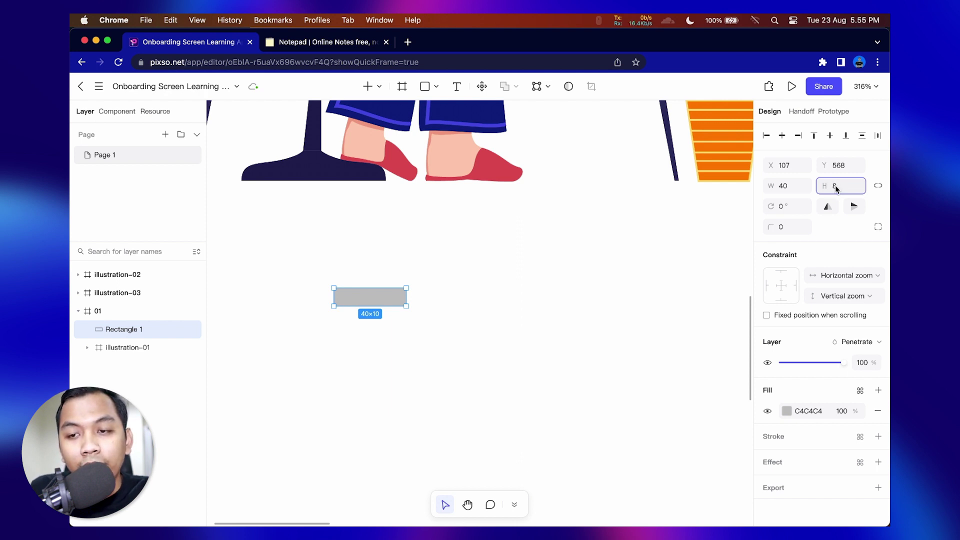
pyautogui.click(795, 190)
pyautogui.write('1')
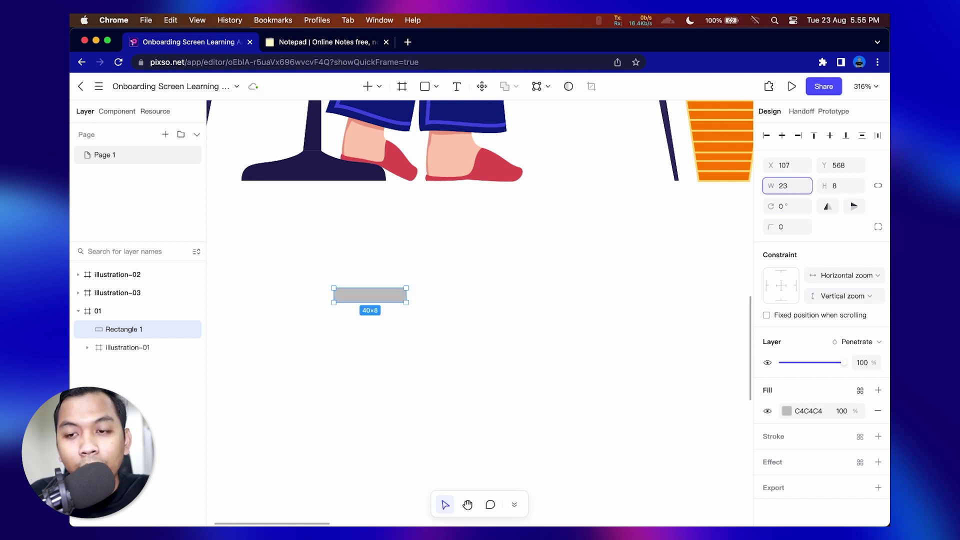
pyautogui.press('BackSpace')
pyautogui.write('4')
pyautogui.press('Return')
pyautogui.click(783, 228)
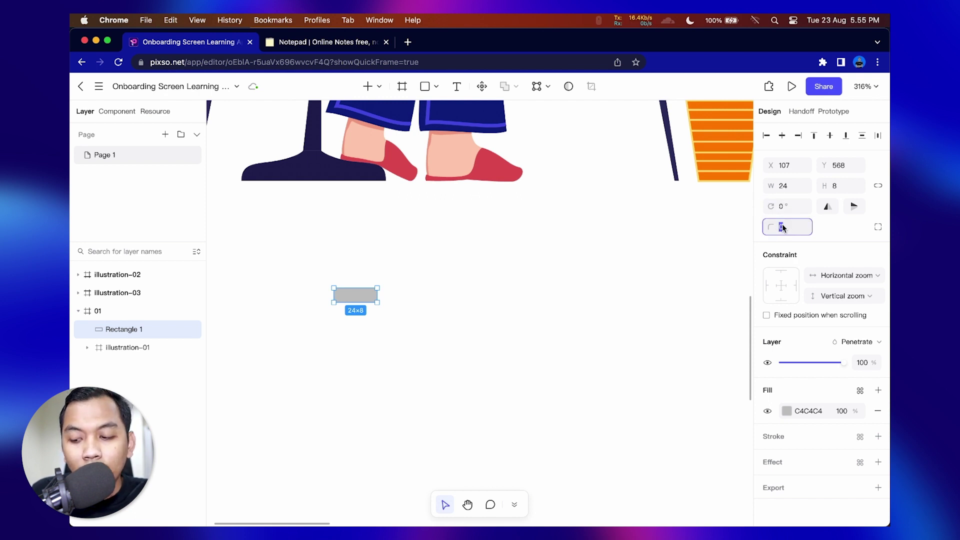
pyautogui.write('8')
# - Move the rounded rectangle closer beneath the illustration, to about X 138, Y 540
pyautogui.scroll(-5, 363, 280)
pyautogui.scroll(5, 367, 273)
pyautogui.moveTo(367, 295); pyautogui.dragTo(415, 251)
# - Fill the rounded rectangle with the blue 12AAE4 sampled from the chair in the illustration
pyautogui.click(787, 412)
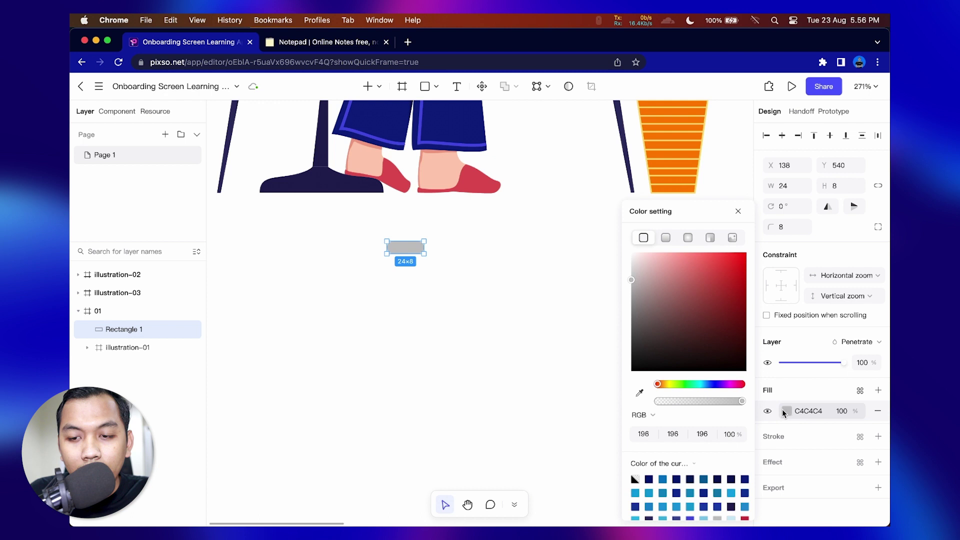
pyautogui.click(640, 393)
pyautogui.scroll(5, 590, 300)
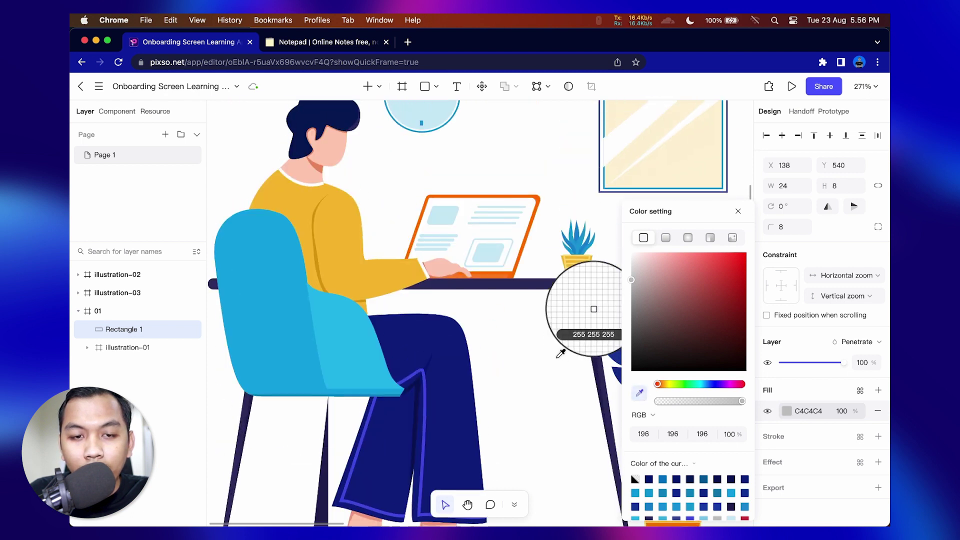
pyautogui.click(275, 241)
pyautogui.scroll(-5, 363, 296)
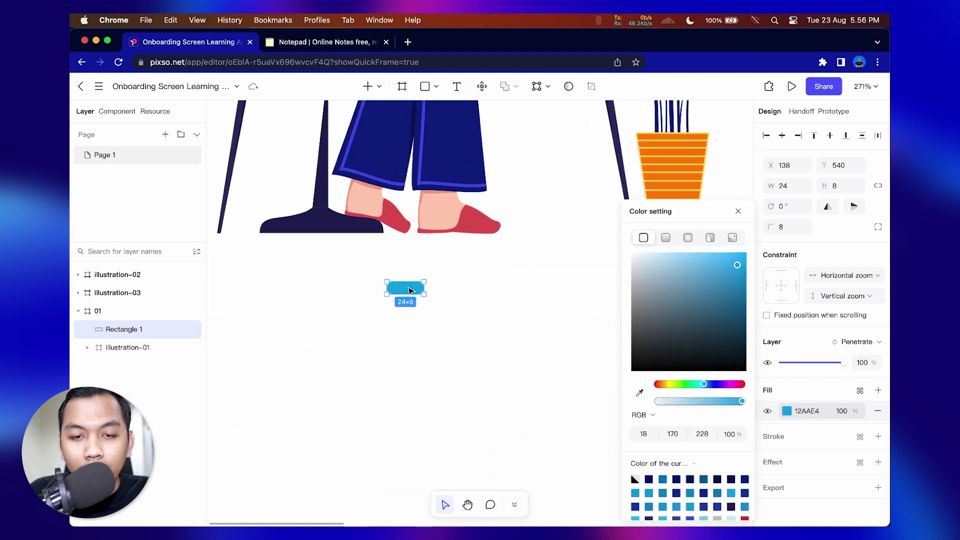
# - Duplicate the blue pill and place the copy beside it at X 166, Y 540
pyautogui.click(408, 291)
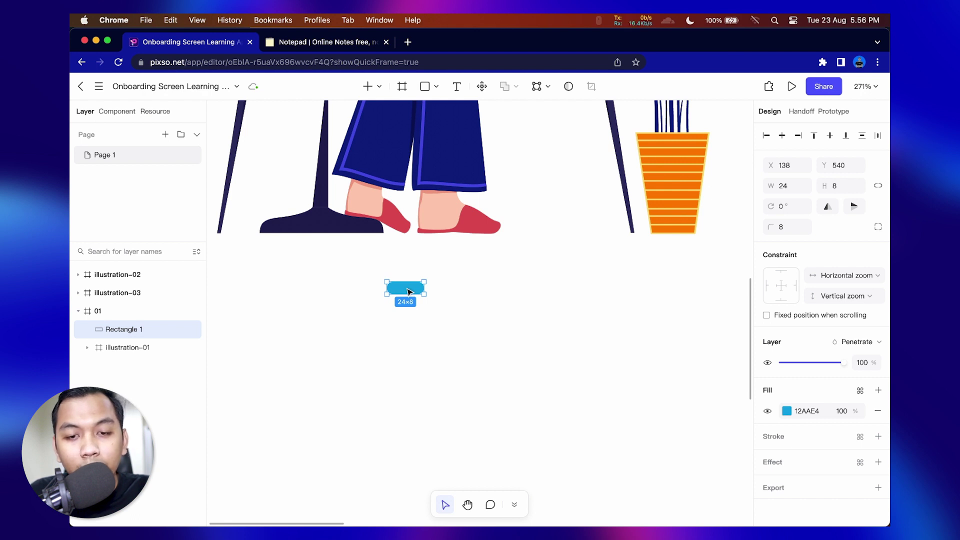
pyautogui.hotkey('ctrl', 'd')
pyautogui.moveTo(408, 291); pyautogui.dragTo(442, 291)
pyautogui.scroll(5, 442, 291)
pyautogui.press('Left')
pyautogui.press('Left')
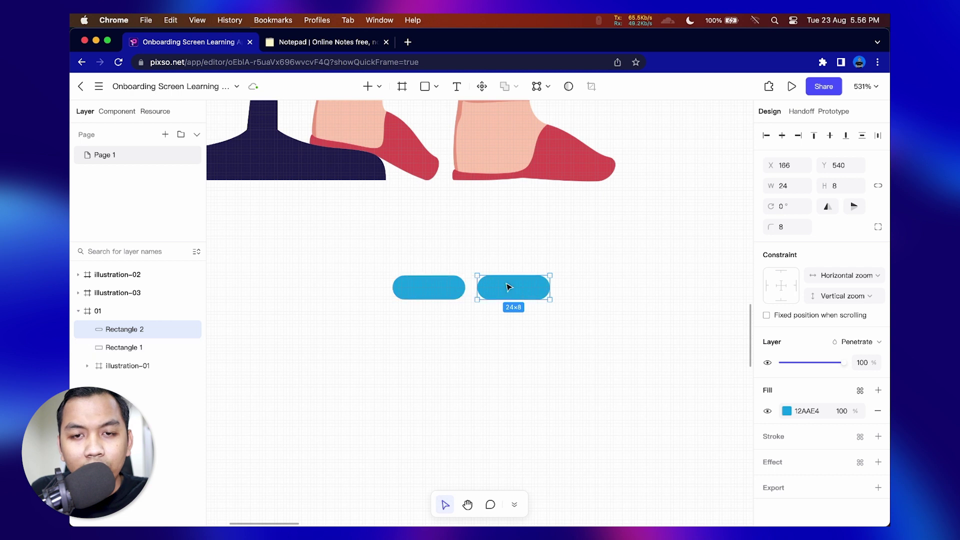
# - Set the width of the copied pill to 8 so that it forms a dot
pyautogui.click(448, 290)
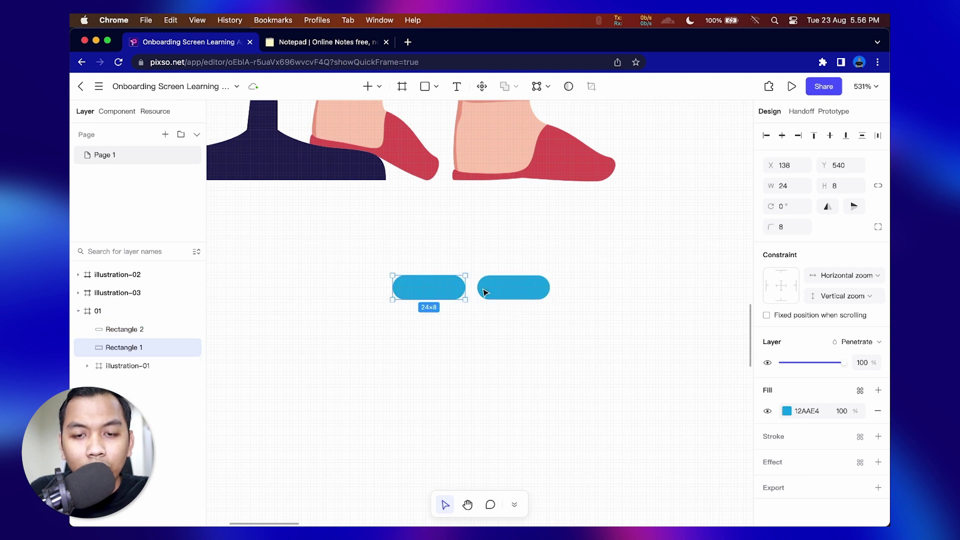
pyautogui.click(510, 289)
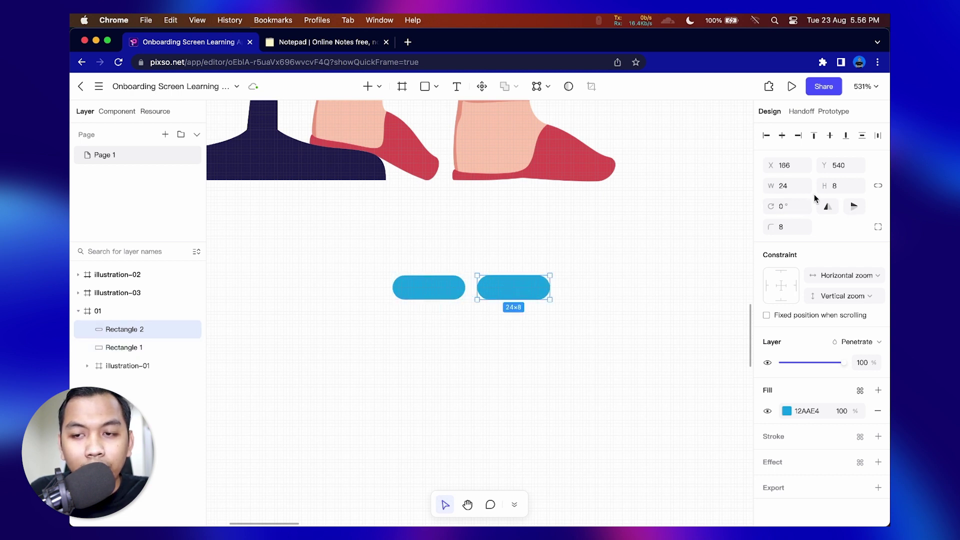
pyautogui.click(781, 186)
pyautogui.write('8')
pyautogui.press('Return')
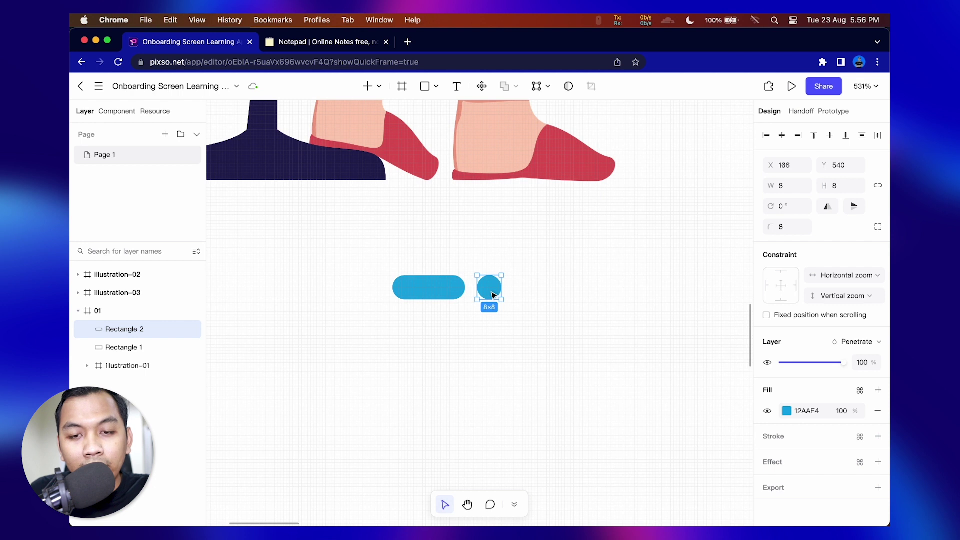
# - Duplicate the dot and place the copy at X 178, Y 540, keeping the 4 px spacing
pyautogui.press('super+d')
pyautogui.moveTo(502, 289); pyautogui.dragTo(526, 288)
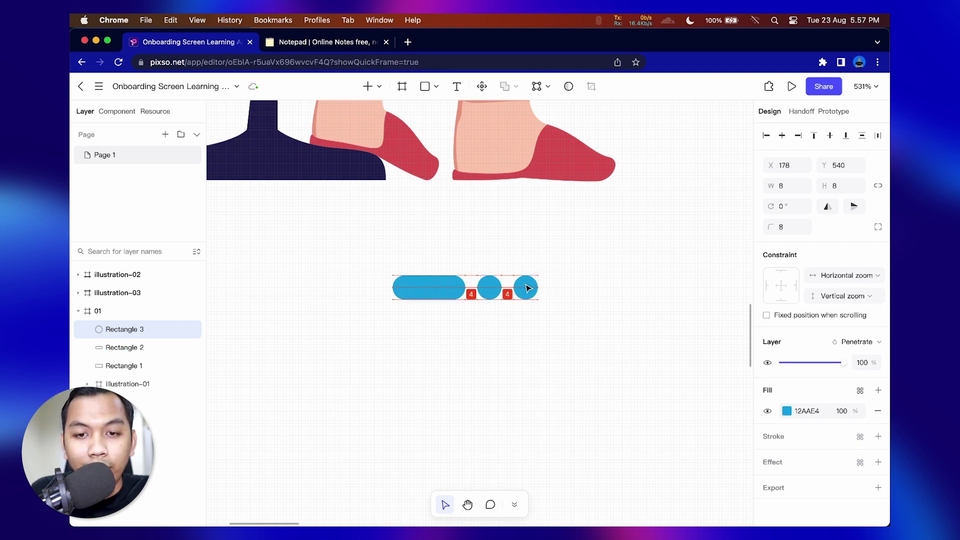
pyautogui.press('Escape')
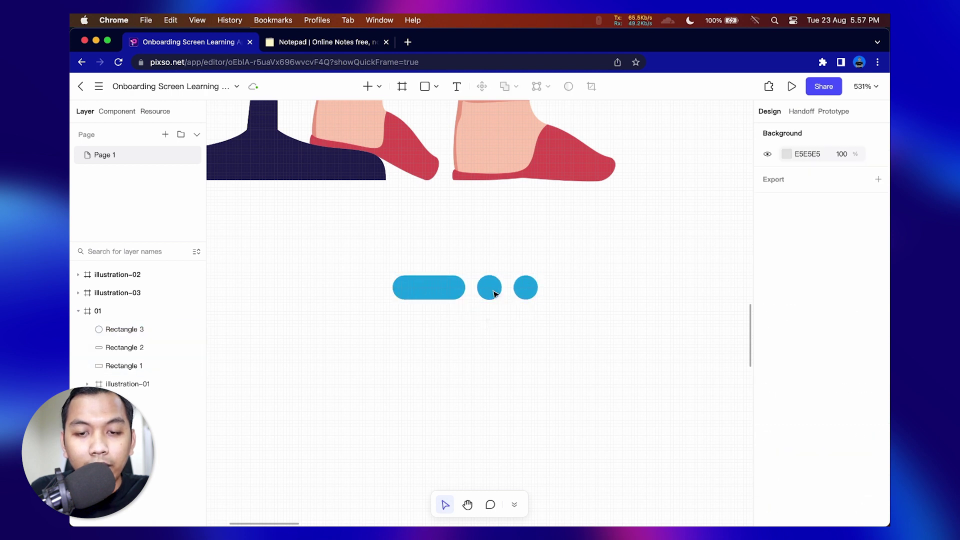
# - Recolour both dots with the light blue CDEBF7 sampled from the illustration
pyautogui.click(494, 294)
pyautogui.click(526, 288)
pyautogui.scroll(-2, 511, 307)
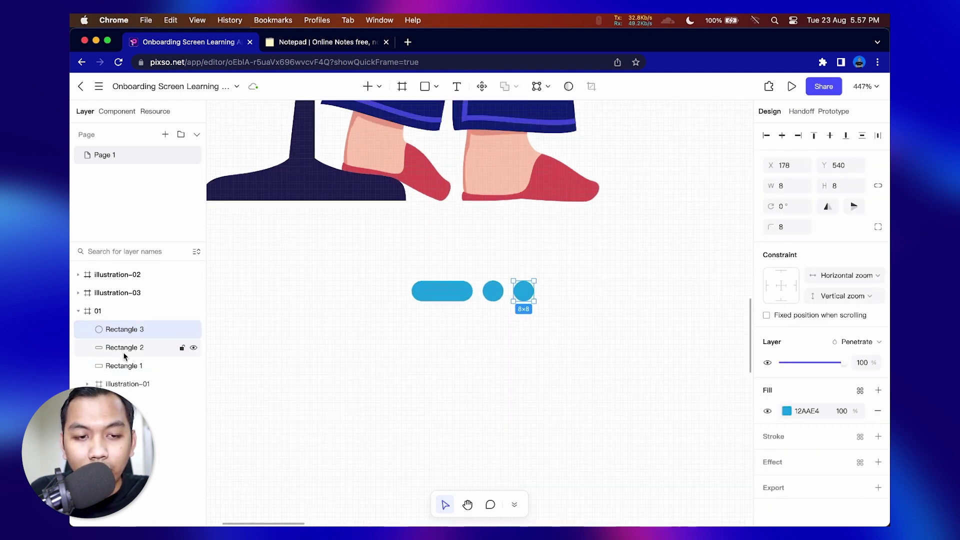
pyautogui.keyDown('shift'); pyautogui.click(125, 349); pyautogui.keyUp('shift')
pyautogui.scroll(5, 255, 330)
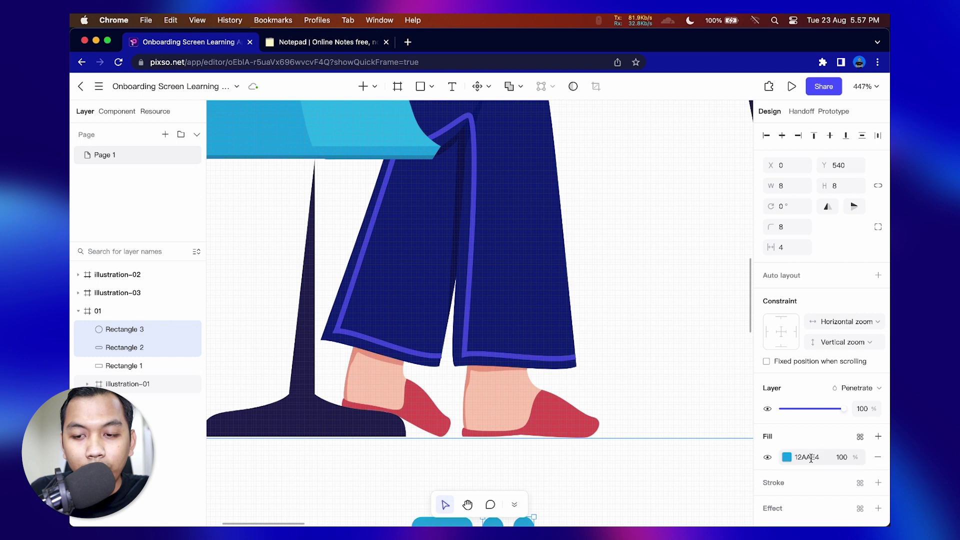
pyautogui.click(787, 457)
pyautogui.click(639, 393)
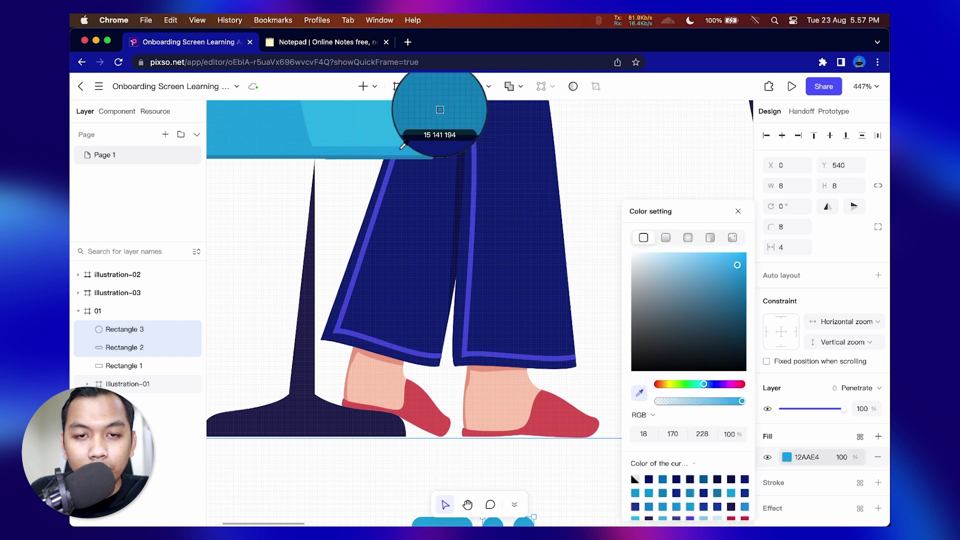
pyautogui.press('Escape')
pyautogui.scroll(-5, 476, 350)
pyautogui.scroll(10, 476, 350)
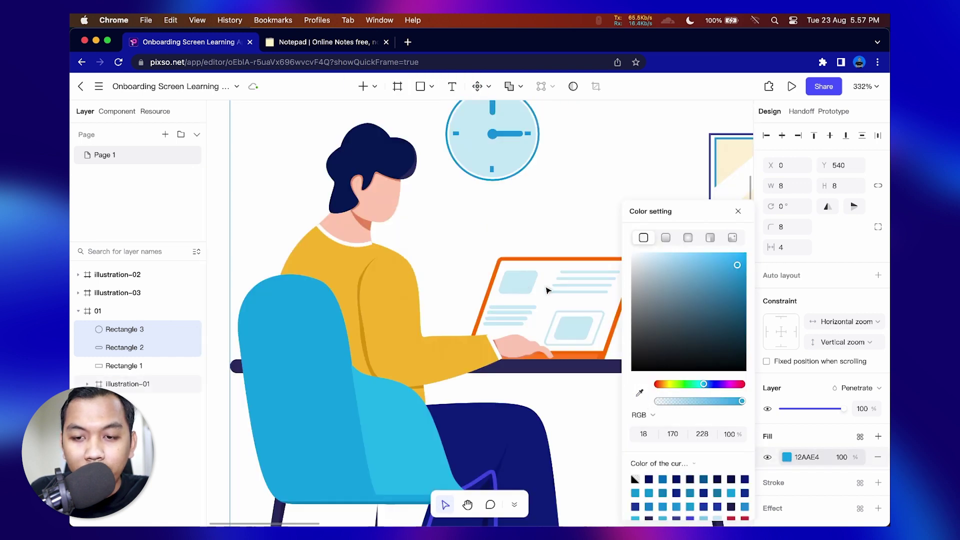
pyautogui.click(639, 393)
pyautogui.press('Escape')
pyautogui.scroll(-5, 450, 400)
pyautogui.press('Escape')
pyautogui.keyDown('ctrl'); pyautogui.scroll(-5, 412, 429); pyautogui.keyUp('ctrl')
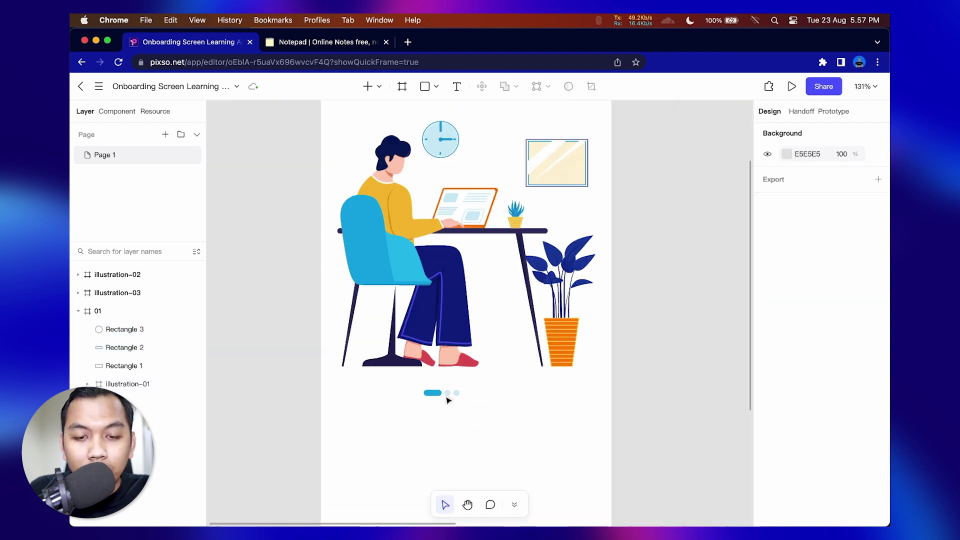
# - Group the pill and both dots, and centre the group horizontally in frame 01
pyautogui.keyDown('ctrl'); pyautogui.scroll(5, 448, 400); pyautogui.keyUp('ctrl')
pyautogui.moveTo(376, 371); pyautogui.dragTo(488, 399)
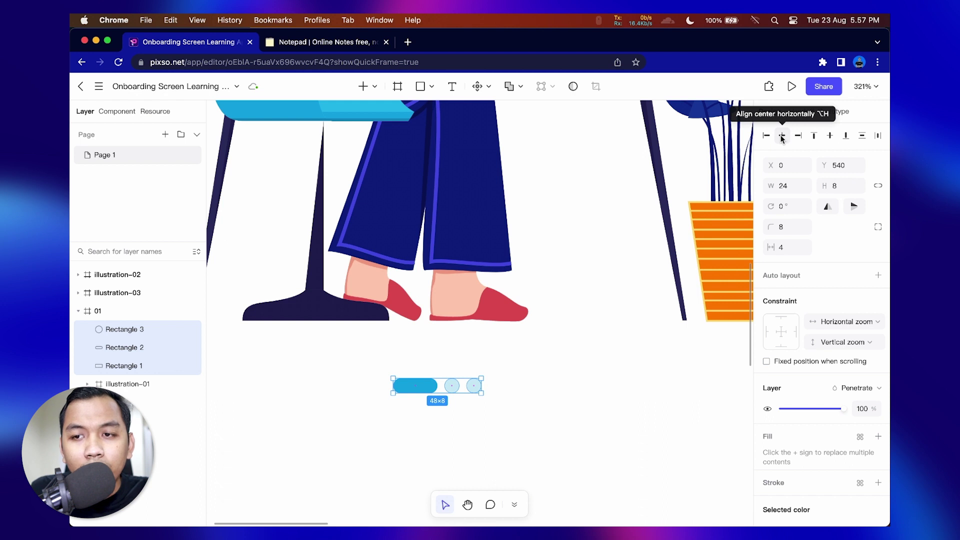
pyautogui.click(782, 136)
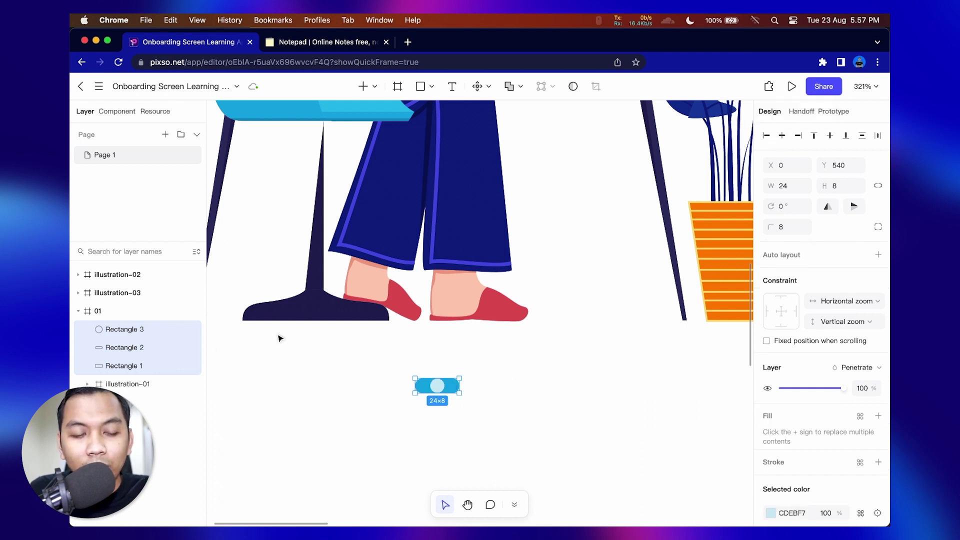
pyautogui.press('super+z')
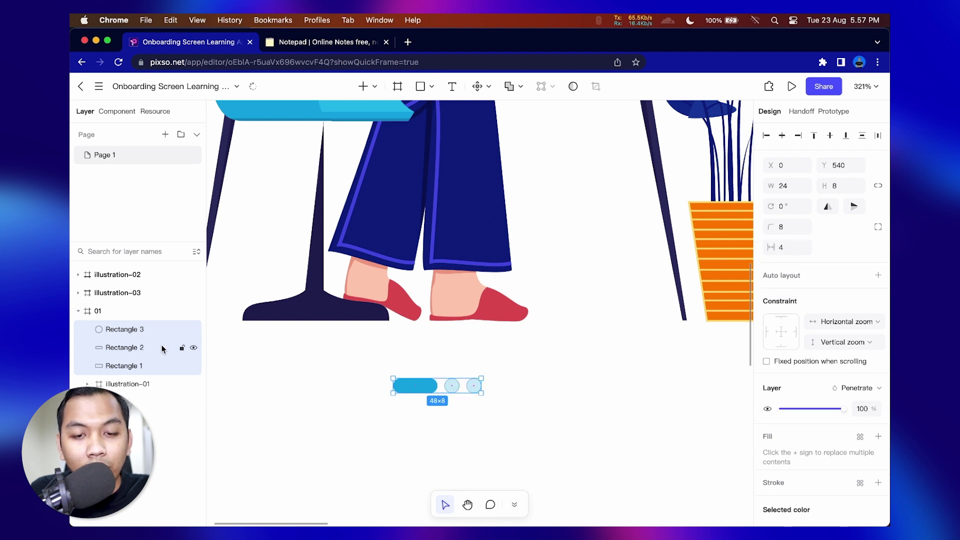
pyautogui.rightClick(141, 330)
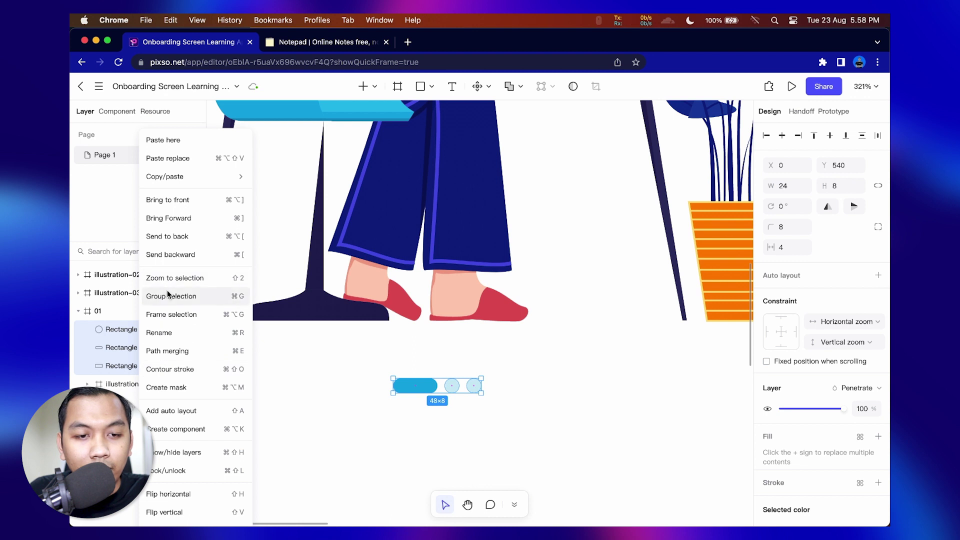
pyautogui.click(183, 299)
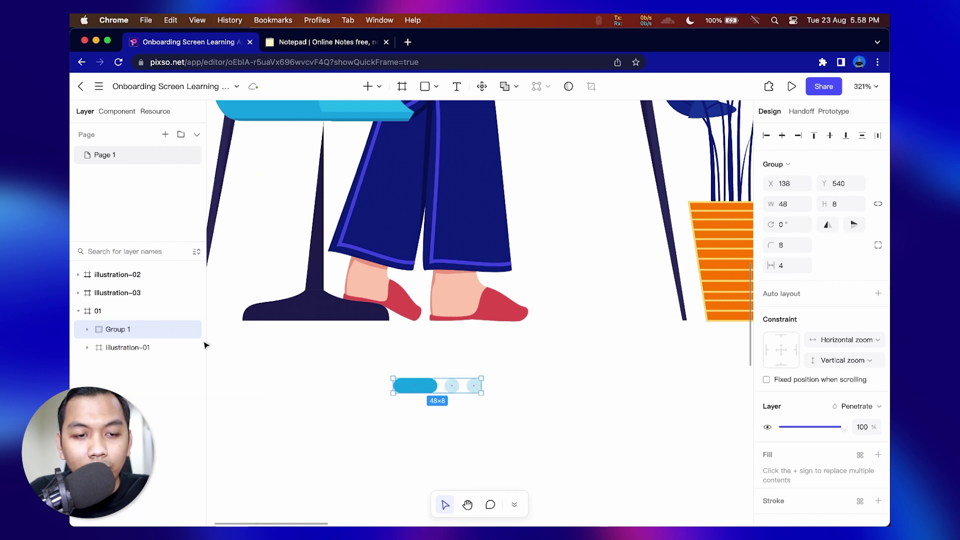
pyautogui.click(783, 136)
pyautogui.scroll(-5, 379, 367)
pyautogui.click(379, 367)
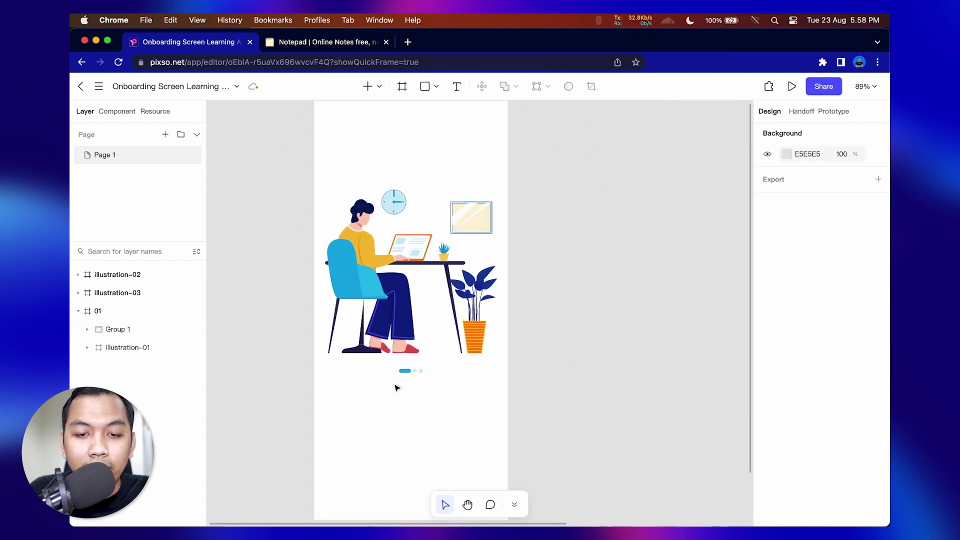
# - Add a text layer at about X 79, Y 595 below the page indicator with the heading "Learning by Doing" copied from the online Notepad page
pyautogui.scroll(-5, 380, 350)
pyautogui.scroll(10, 383, 335)
pyautogui.scroll(1, 384, 331)
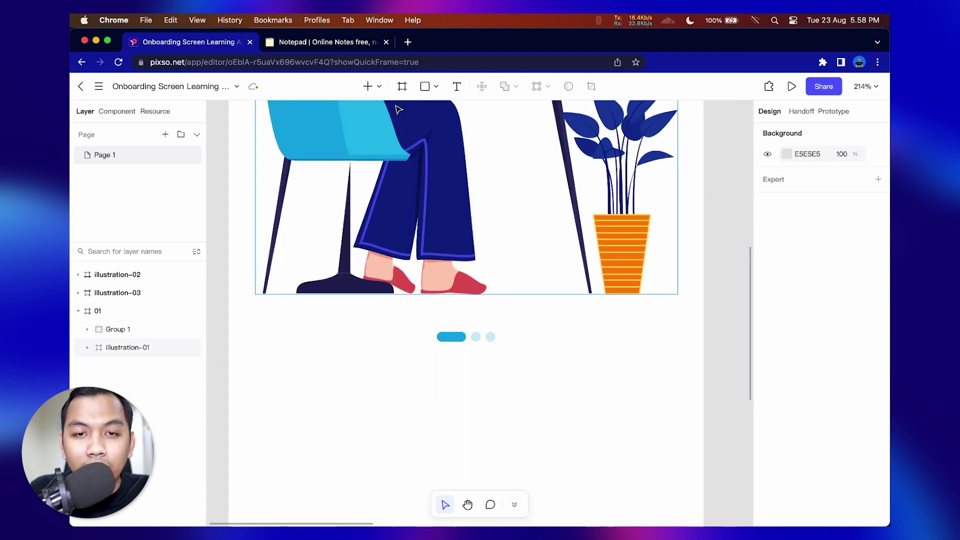
pyautogui.click(456, 86)
pyautogui.click(325, 403)
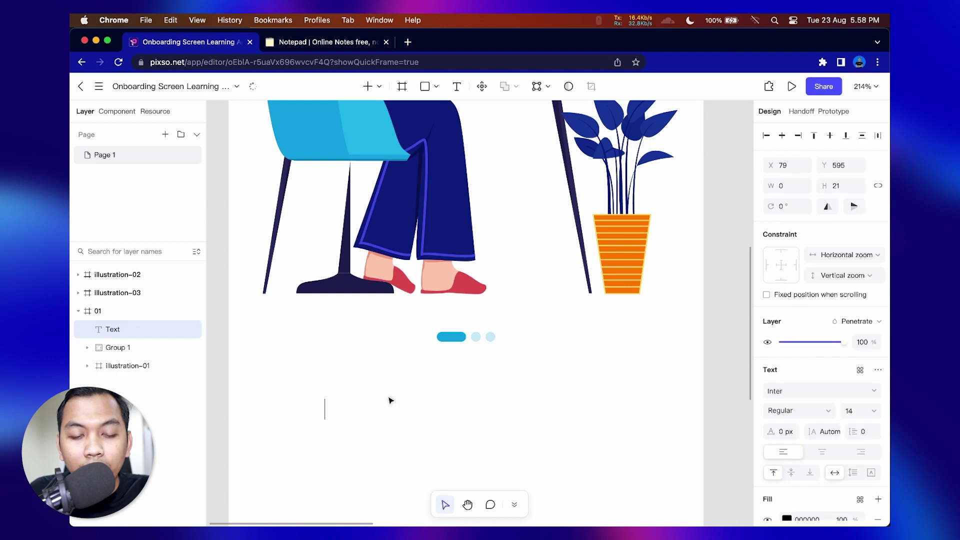
pyautogui.click(323, 44)
pyautogui.moveTo(167, 165); pyautogui.dragTo(93, 165)
pyautogui.press('super+c')
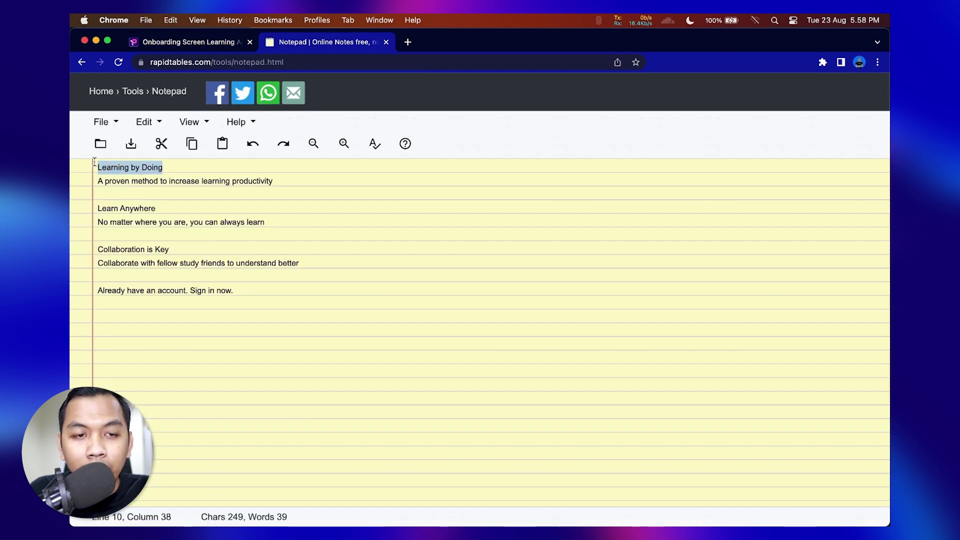
pyautogui.press('super+1')
pyautogui.press('super+v')
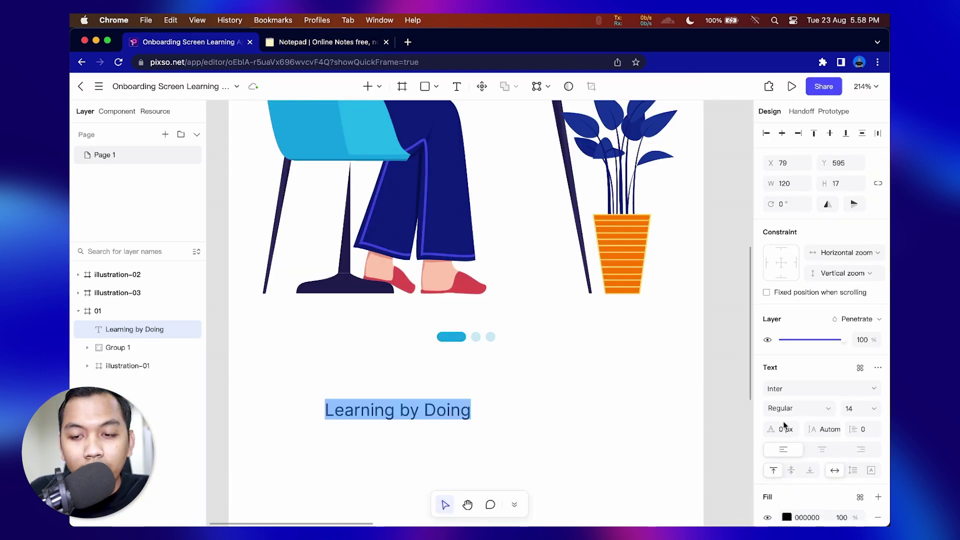
# - Set the font weight of the "Learning by Doing" text to Extra Bold
pyautogui.scroll(-1, 783, 421)
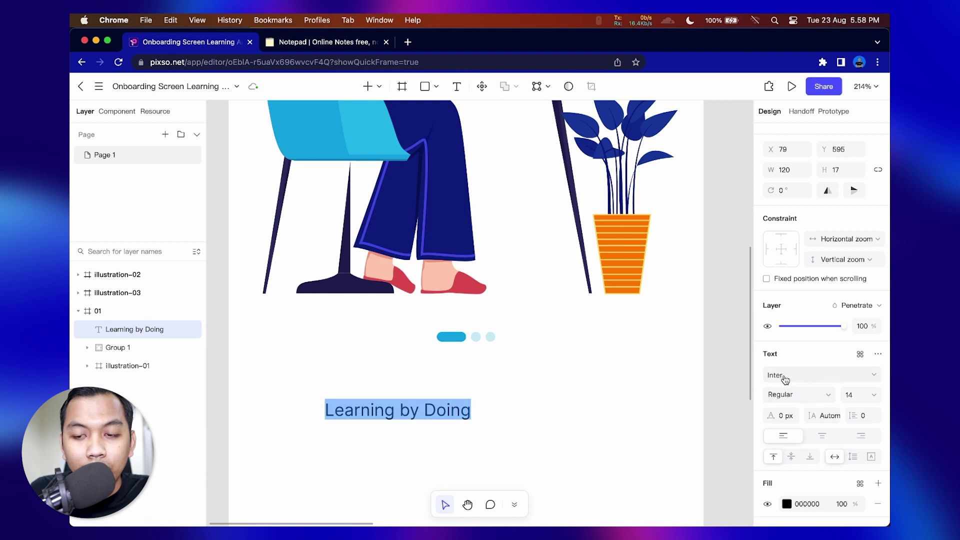
pyautogui.click(811, 393)
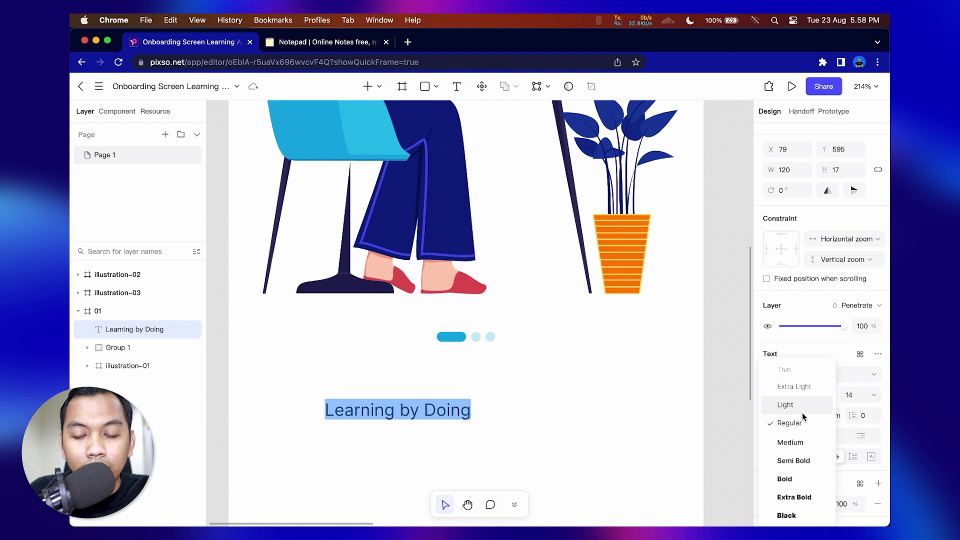
pyautogui.click(791, 497)
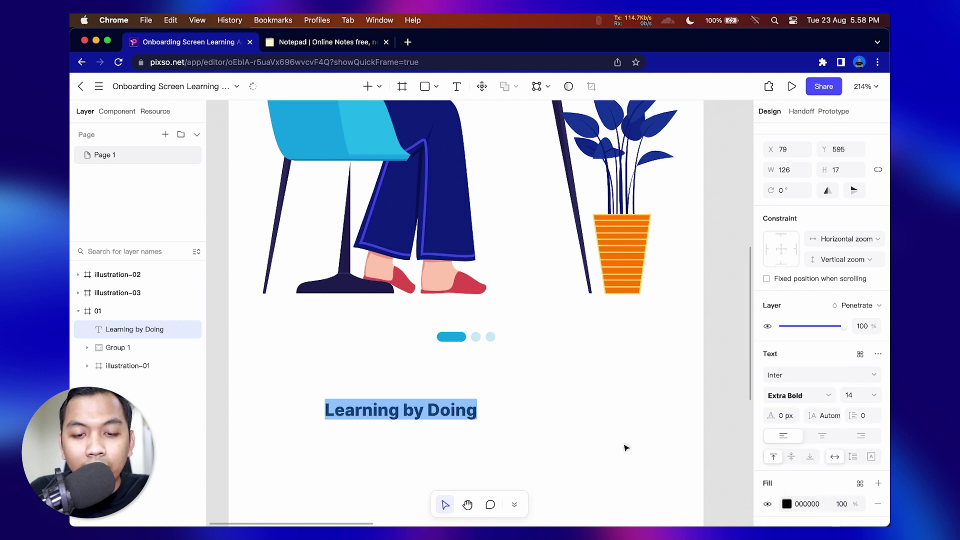
# - Set the "Learning by Doing" heading's font weight to Bold and its font size to 32
pyautogui.click(801, 396)
pyautogui.click(789, 481)
pyautogui.click(862, 396)
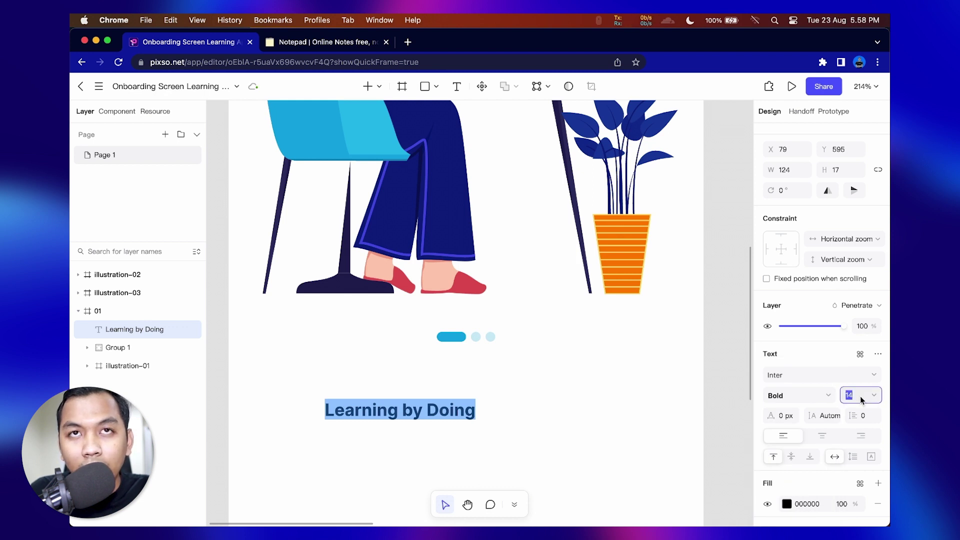
pyautogui.press('Escape')
pyautogui.click(125, 329)
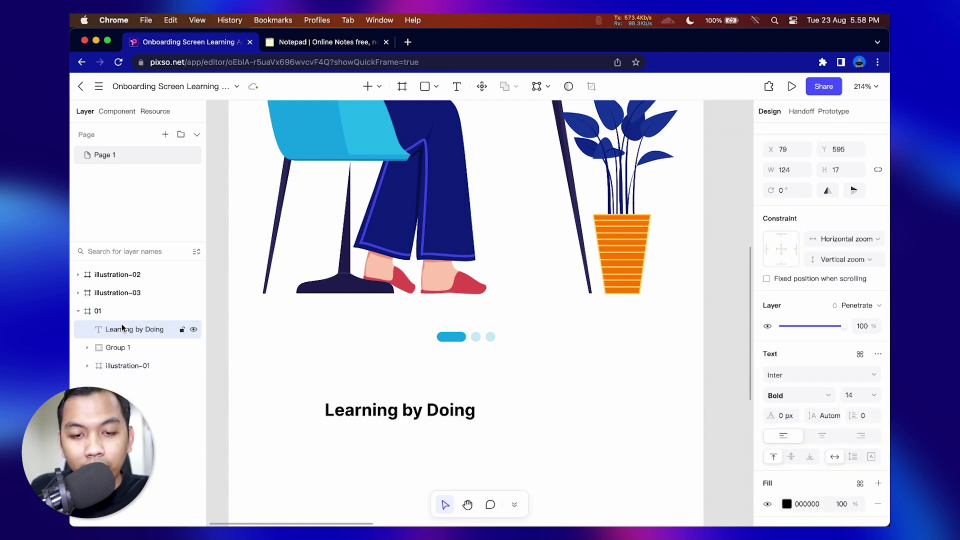
pyautogui.doubleClick(380, 412)
pyautogui.click(853, 395)
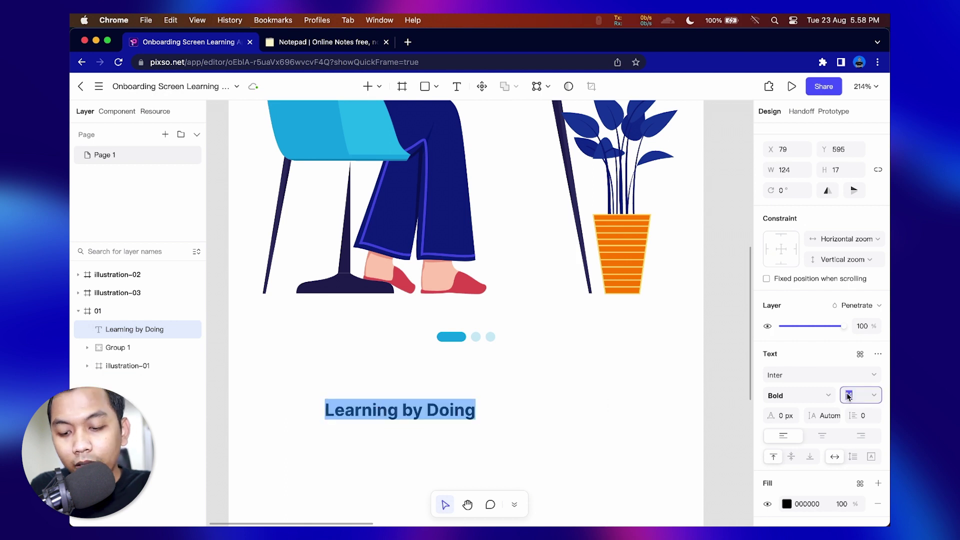
pyautogui.write('32')
pyautogui.press('Return')
pyautogui.press('Escape')
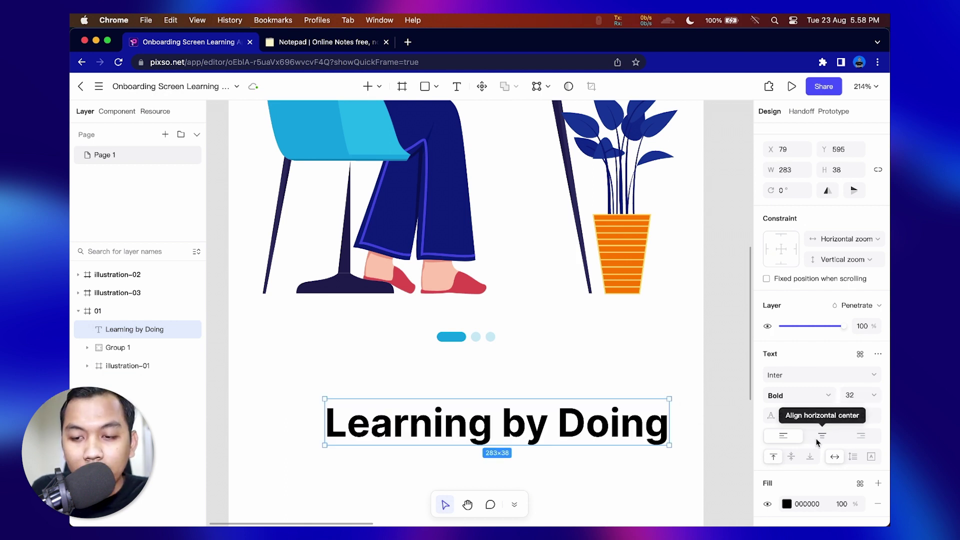
# - Centre-align the heading text and position it horizontally centred in frame 01 at Y 575
pyautogui.click(821, 436)
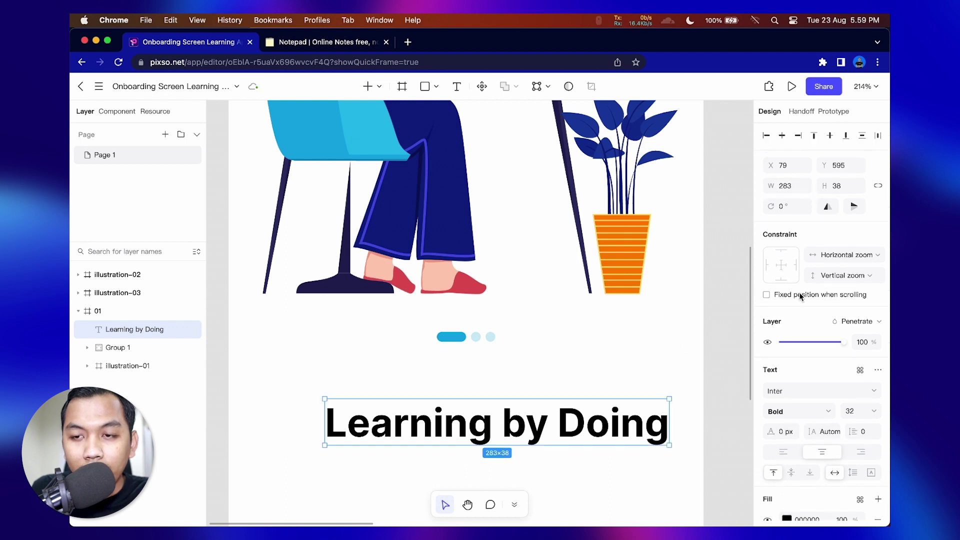
pyautogui.click(782, 135)
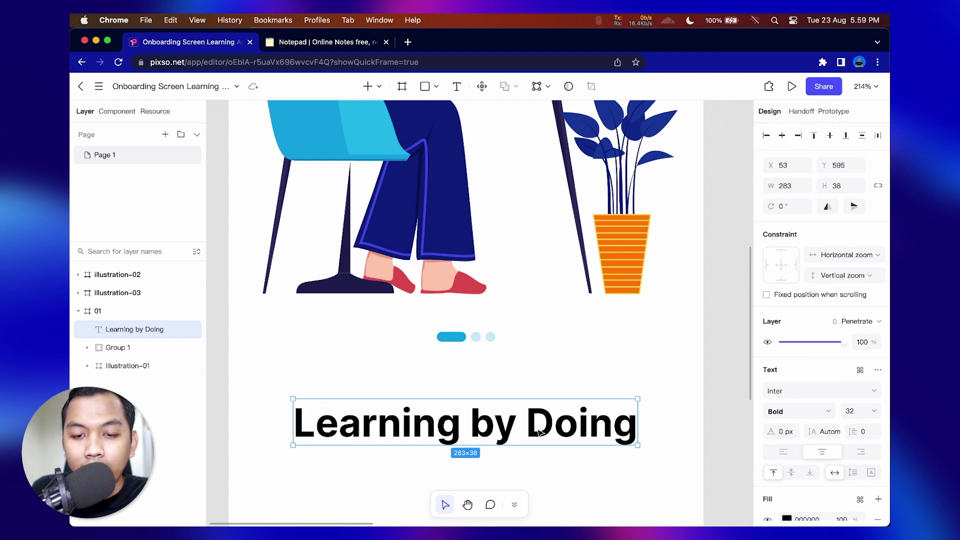
pyautogui.moveTo(542, 433); pyautogui.dragTo(541, 407)
# - Duplicate the "Learning by Doing" heading and place the copy directly beneath it at about Y 613
pyautogui.scroll(-3, 556, 345)
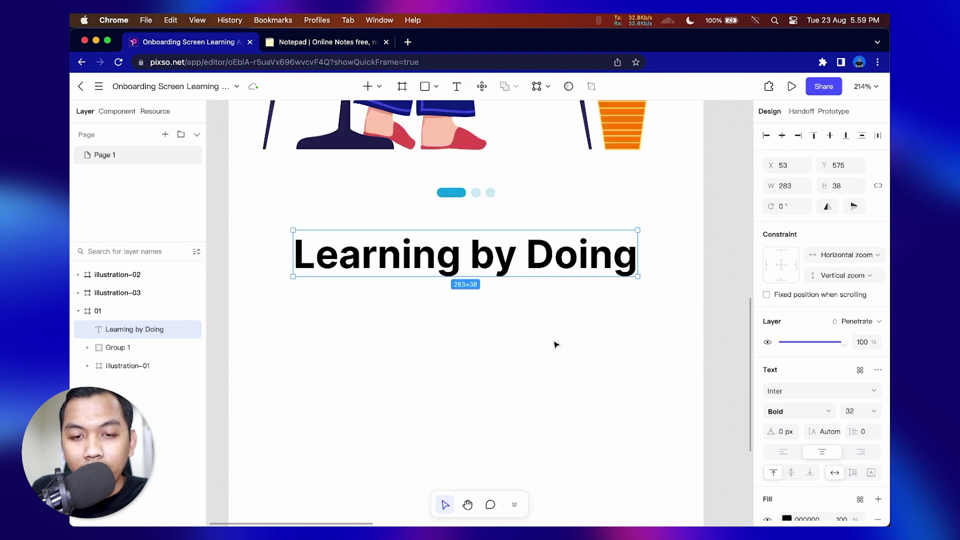
pyautogui.press('super+d')
pyautogui.hotkey('shift', 'Down')
pyautogui.hotkey('shift', 'Down')
pyautogui.hotkey('shift', 'Down')
pyautogui.hotkey('shift', 'Down')
# - Replace the duplicated heading's text with "A proven method to increase learning productivity" copied from the online Notepad page
pyautogui.press('Return')
pyautogui.click(325, 42)
pyautogui.press('Down')
pyautogui.press('End')
pyautogui.hotkey('alt', 'shift', 'Left')
pyautogui.press('super+shift+Left')
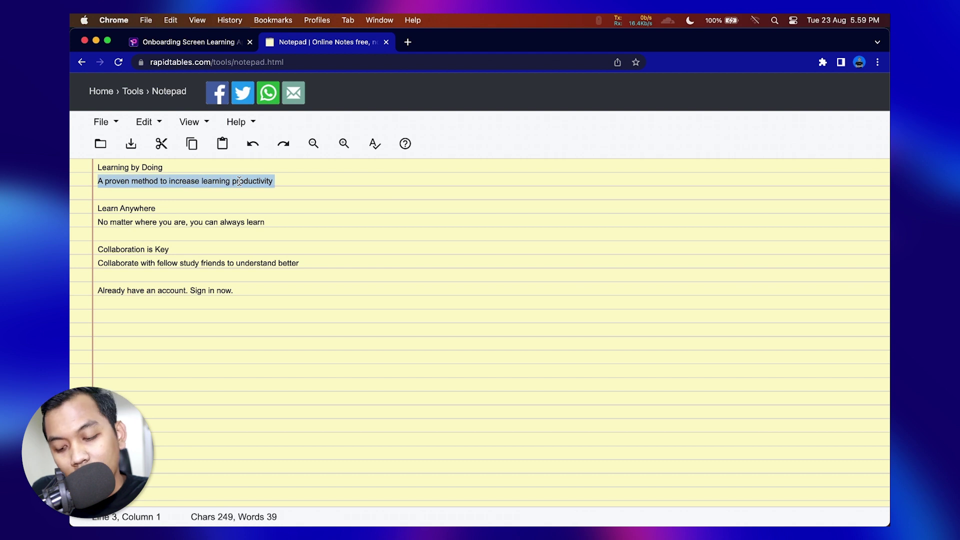
pyautogui.press('super+c')
pyautogui.hotkey('ctrl', 'shift', 'Tab')
pyautogui.press('super+v')
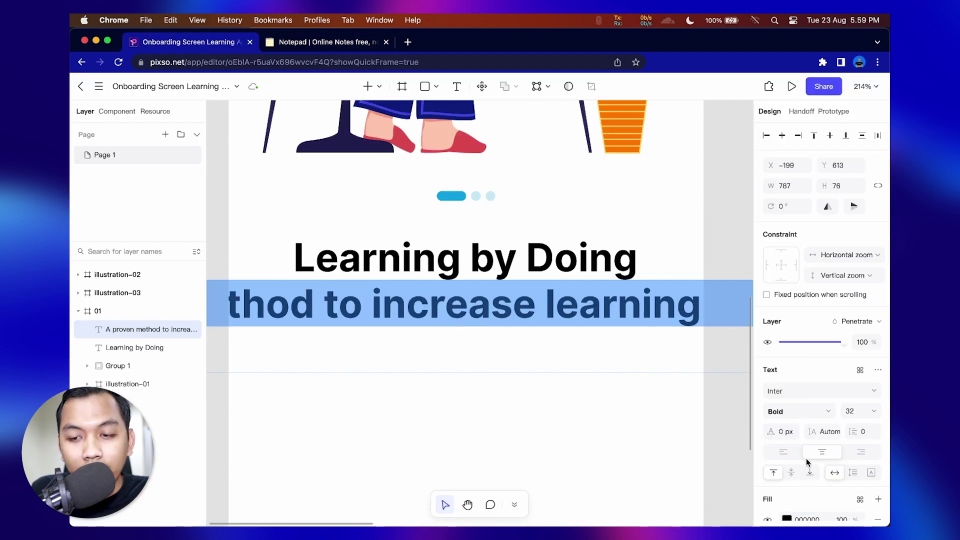
# - Set the subtitle's font weight to Regular and its font size to 16
pyautogui.click(794, 411)
pyautogui.click(799, 426)
pyautogui.click(856, 413)
pyautogui.write('1')
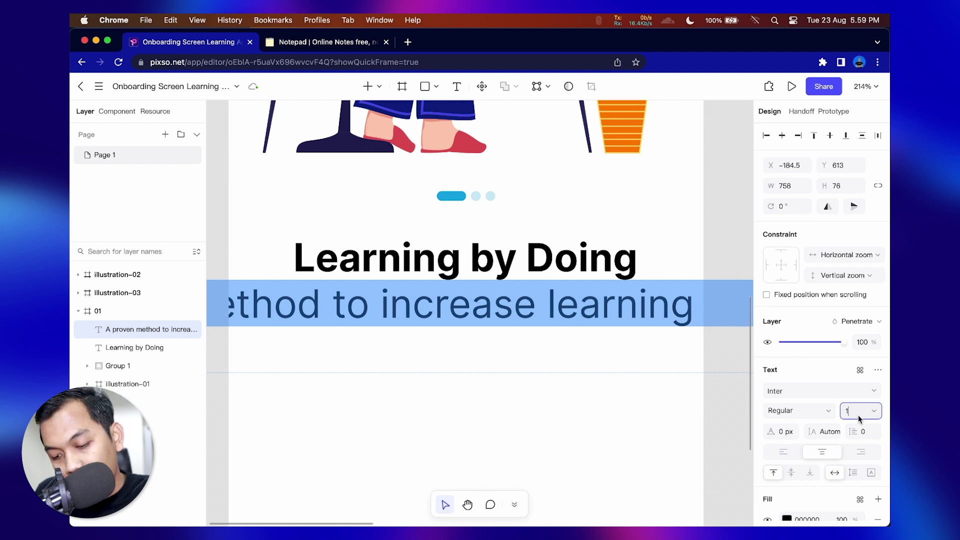
pyautogui.write('6')
pyautogui.press('Return')
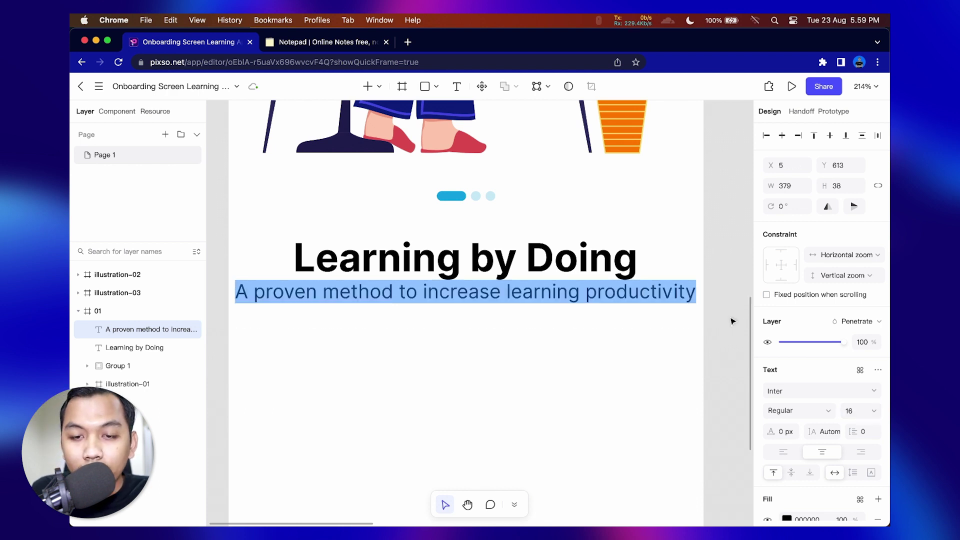
# - Set the subtitle's font size to 14 and centre it horizontally in frame 01 at Y 619
pyautogui.press('Escape')
pyautogui.scroll(-2, 672, 376)
pyautogui.press('Return')
pyautogui.click(855, 414)
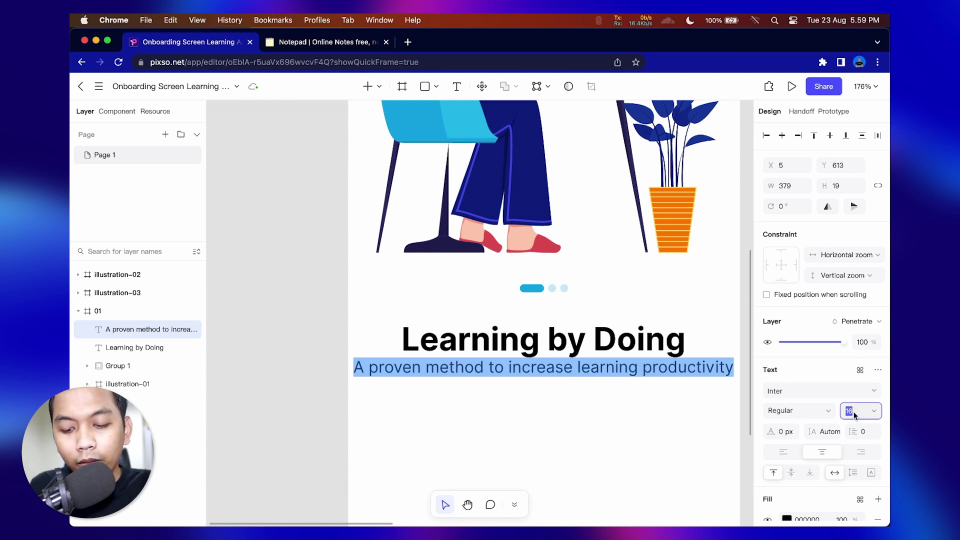
pyautogui.write('14')
pyautogui.press('Return')
pyautogui.press('Escape')
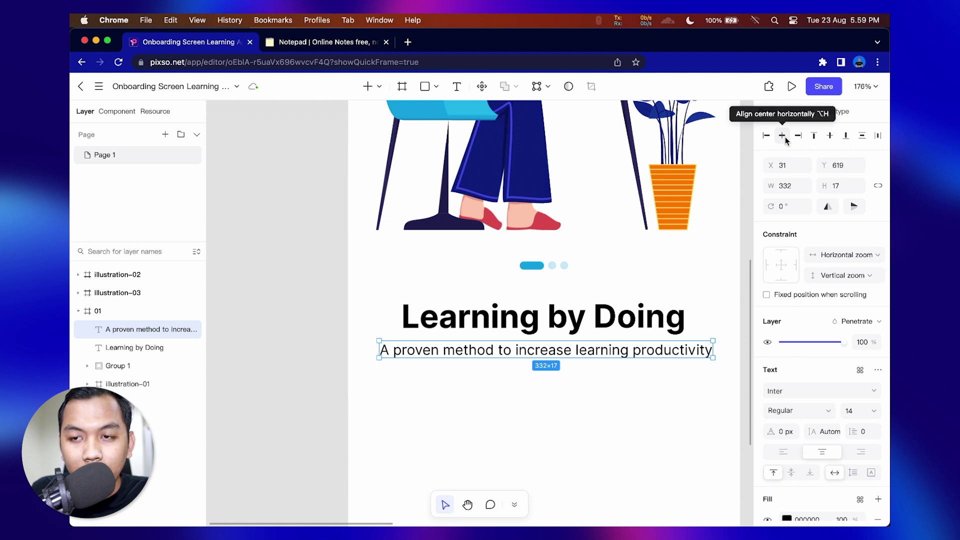
# - Draw a button rectangle 332 wide below the subtitle at X 29, Y 687, and set its height to 48
pyautogui.hotkey('shift', '1')
pyautogui.click(262, 310)
pyautogui.scroll(5, 274, 313)
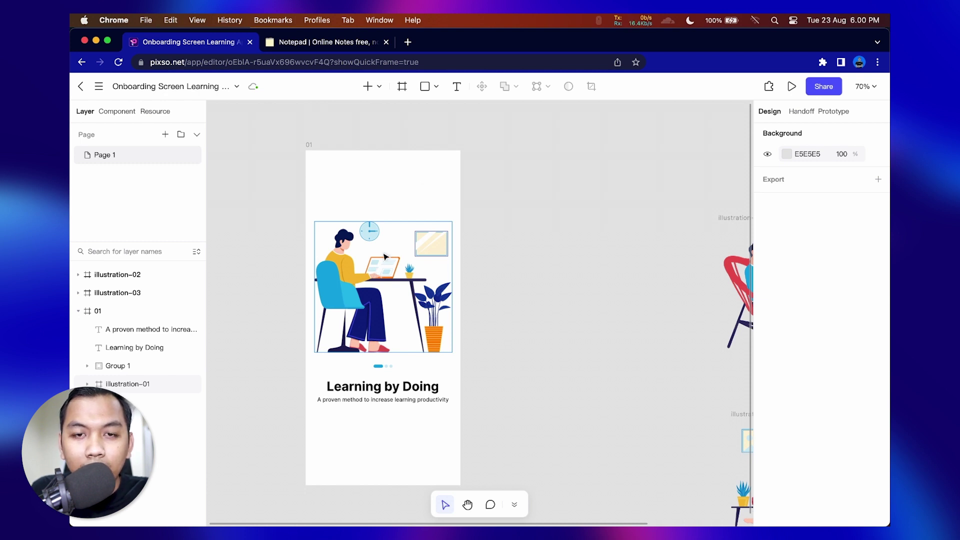
pyautogui.click(429, 89)
pyautogui.moveTo(329, 423)
pyautogui.mouseDown()
pyautogui.moveTo(392, 445)
pyautogui.moveTo(439, 443)
pyautogui.moveTo(317, 433)
pyautogui.mouseUp()
pyautogui.moveTo(439, 433); pyautogui.dragTo(450, 433)
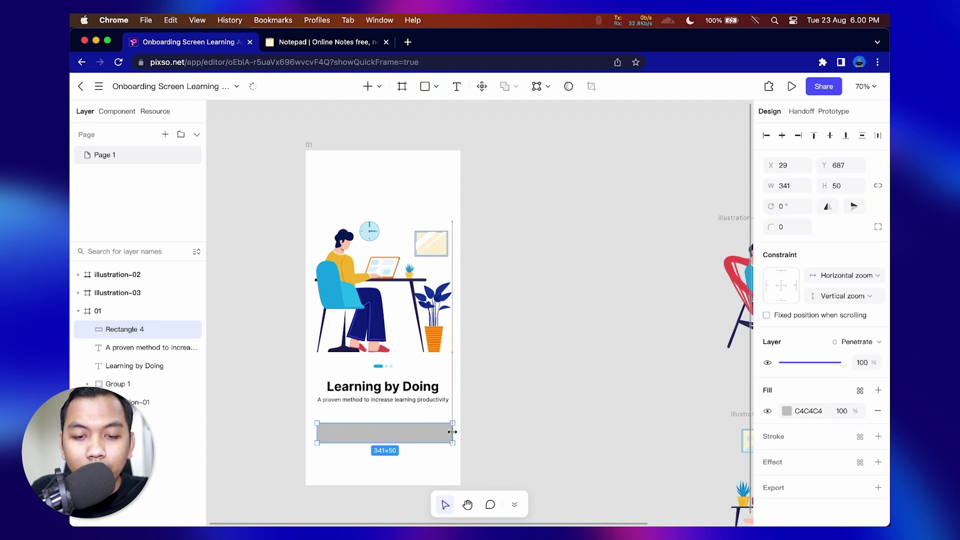
pyautogui.click(845, 191)
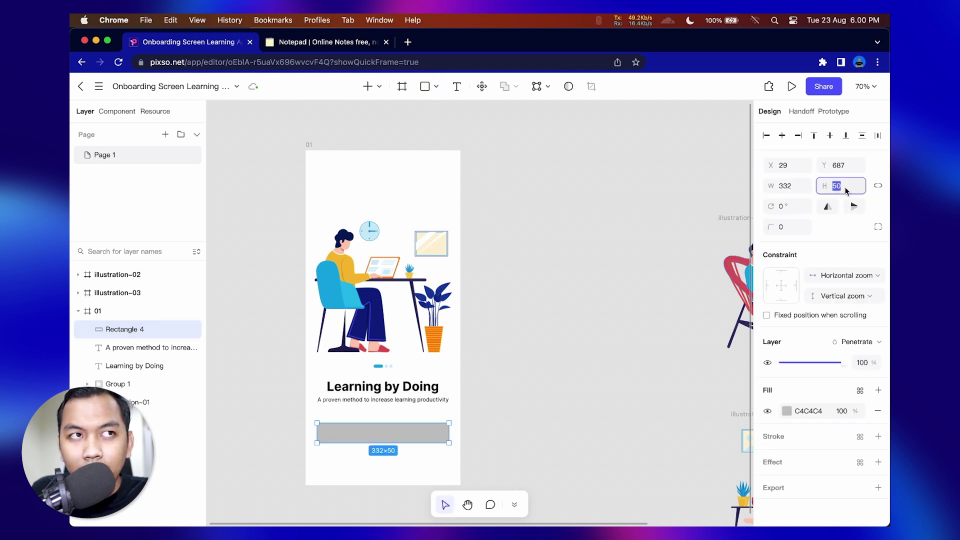
pyautogui.write('48')
pyautogui.press('Return')
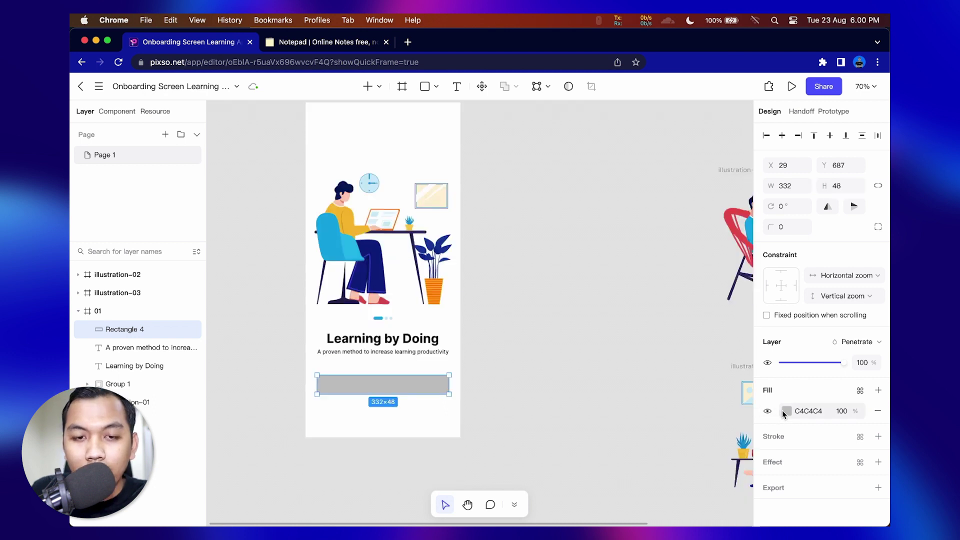
# - Fill the button rectangle with the yellow F6BC33 sampled from the sweater in the illustration
pyautogui.click(784, 412)
pyautogui.click(640, 393)
pyautogui.click(350, 220)
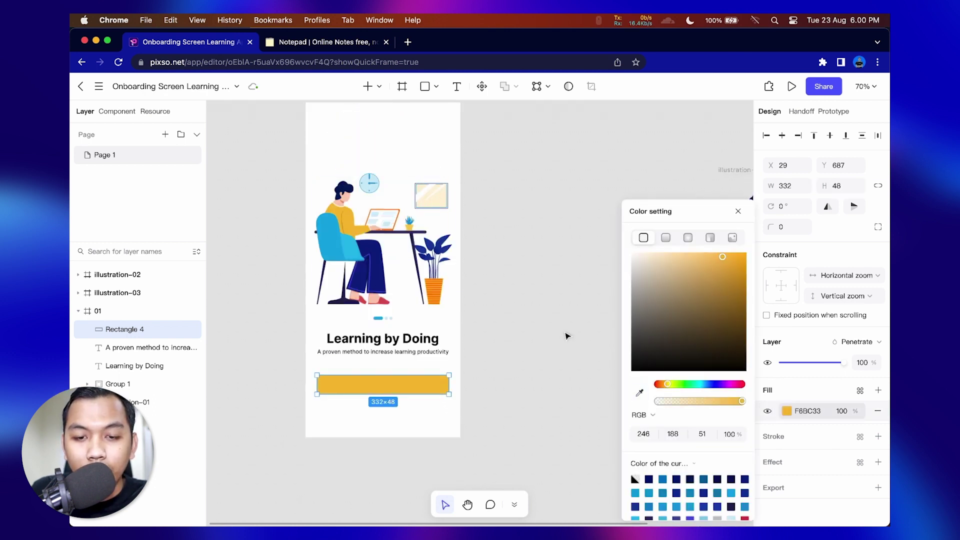
pyautogui.click(567, 336)
# - Set the button rectangle's corner radius to 24
pyautogui.click(437, 384)
pyautogui.click(788, 228)
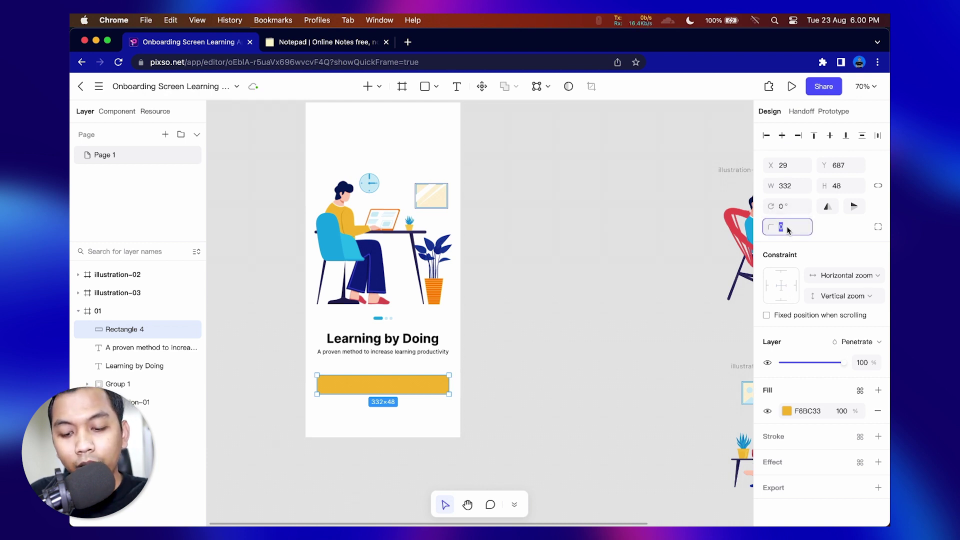
pyautogui.write('24')
pyautogui.press('Return')
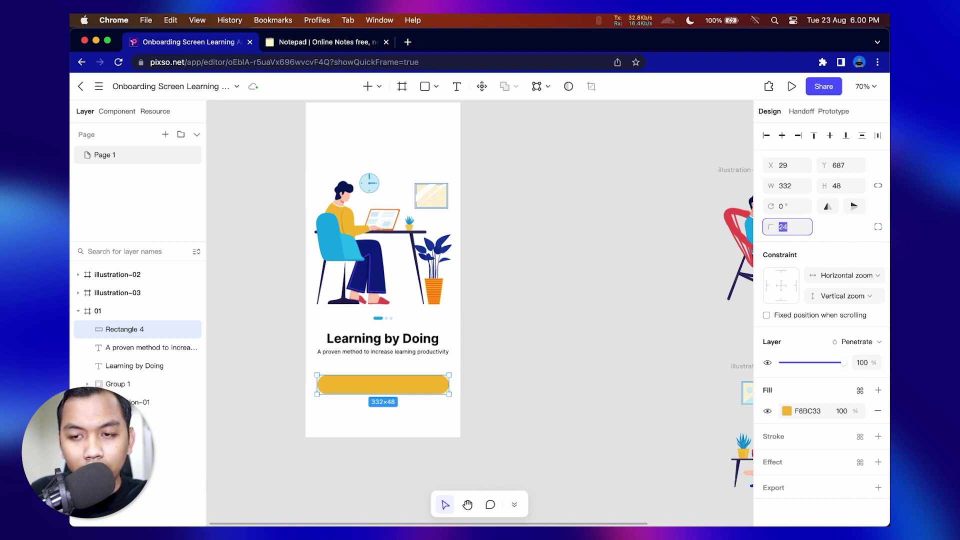
# - Set the yellow button's corner radius to 12 and centre it horizontally in frame 01
pyautogui.click(547, 355)
pyautogui.scroll(1, 409, 401)
pyautogui.scroll(-2, 400, 400)
pyautogui.scroll(2, 356, 388)
pyautogui.scroll(5, 355, 382)
pyautogui.click(353, 399)
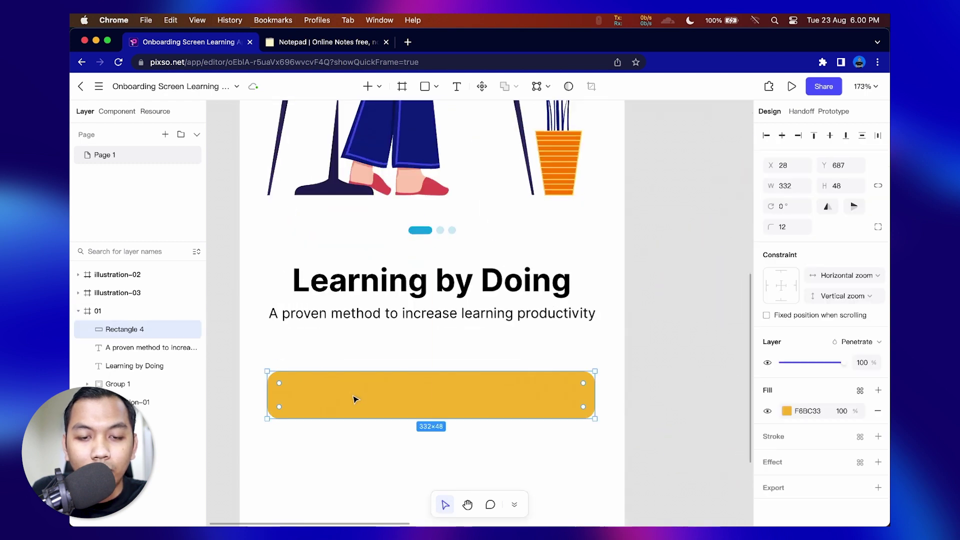
pyautogui.click(142, 313)
pyautogui.click(465, 390)
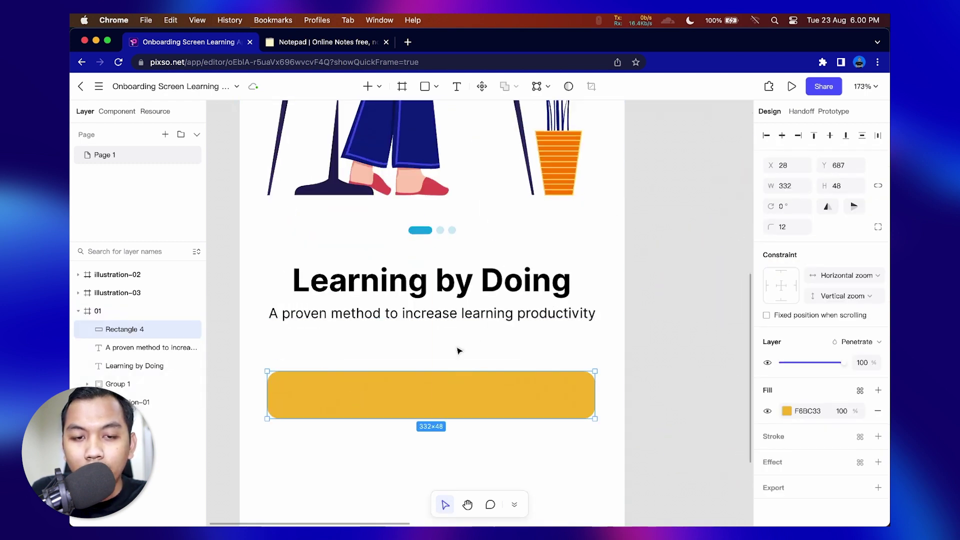
pyautogui.click(782, 136)
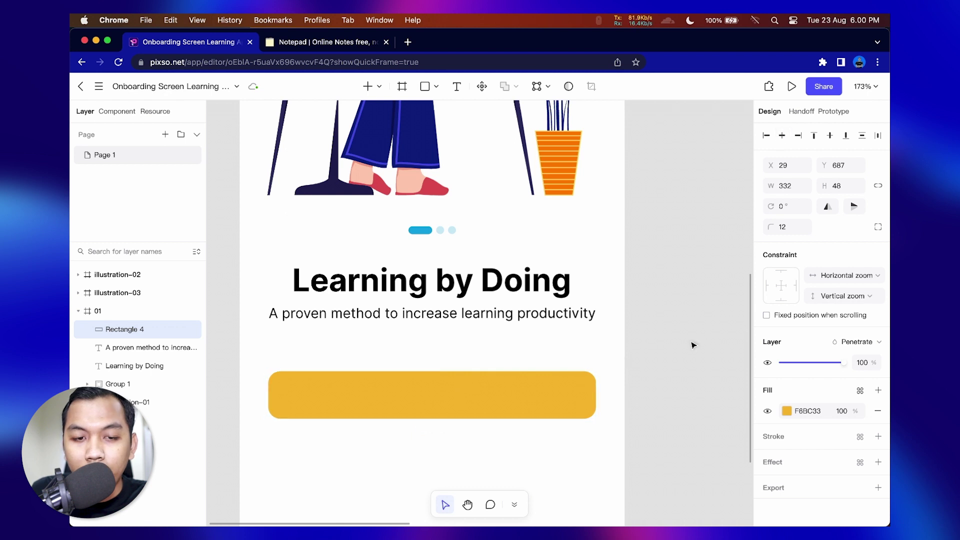
pyautogui.click(306, 362)
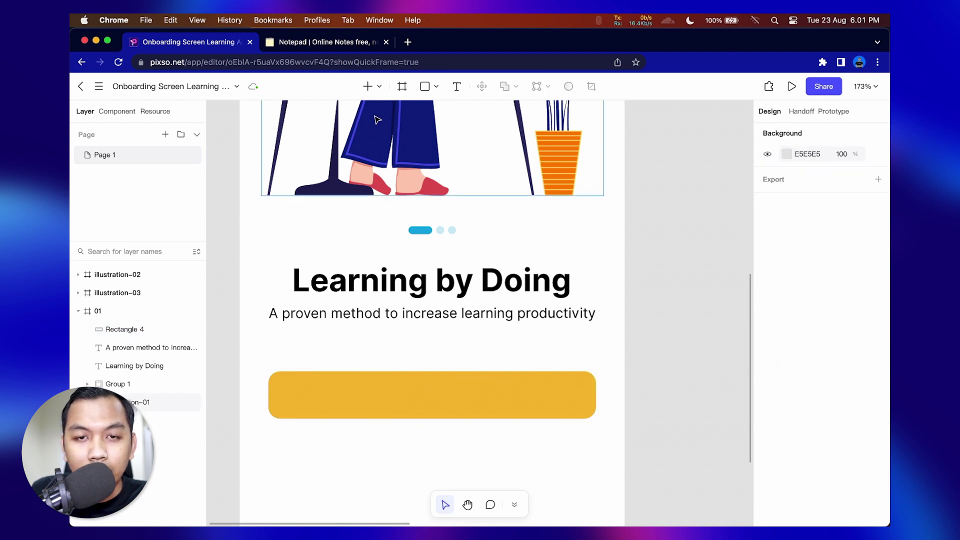
# - Add a "Get Started" text label on the yellow button and set its fill to white FFFFFF
pyautogui.click(457, 86)
pyautogui.click(427, 402)
pyautogui.write('Get Started')
pyautogui.hotkey('ctrl', 'a')
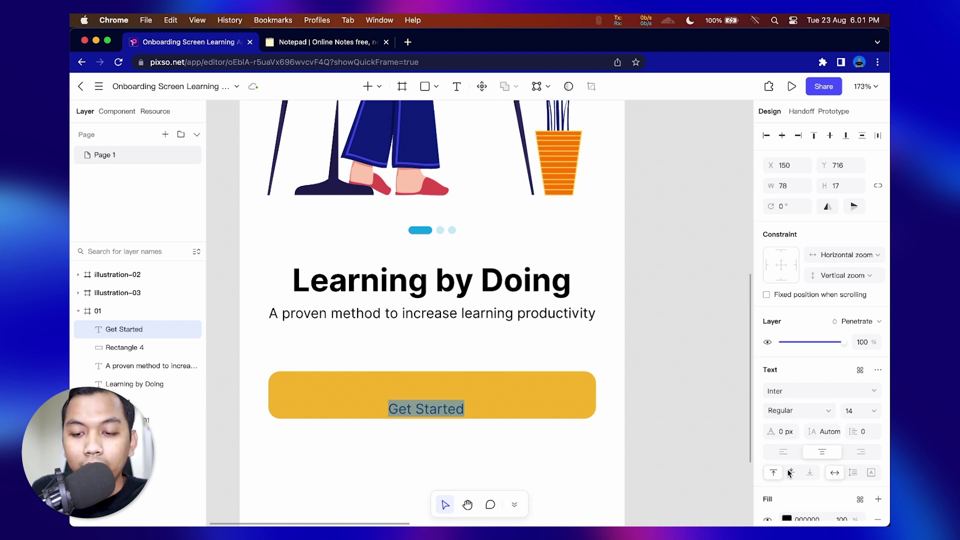
pyautogui.scroll(-3, 790, 473)
pyautogui.click(787, 405)
pyautogui.click(573, 354)
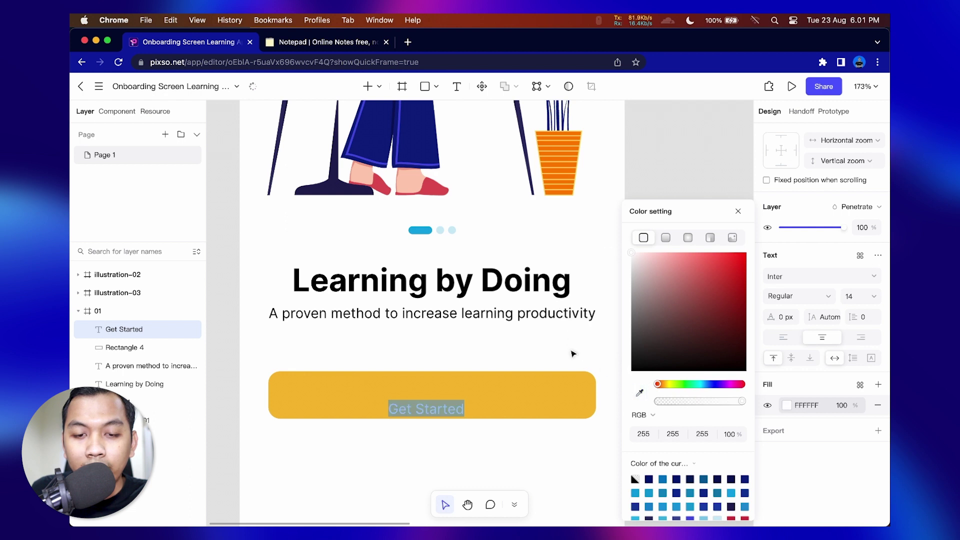
# - Set the "Get Started" label's font weight to Semi Bold and its font size to 24
pyautogui.click(793, 296)
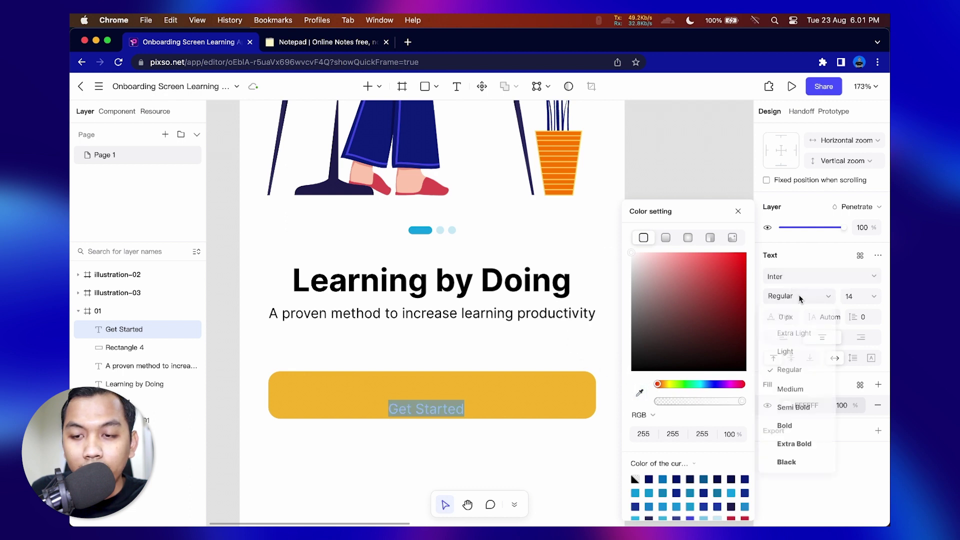
pyautogui.click(795, 405)
pyautogui.click(871, 300)
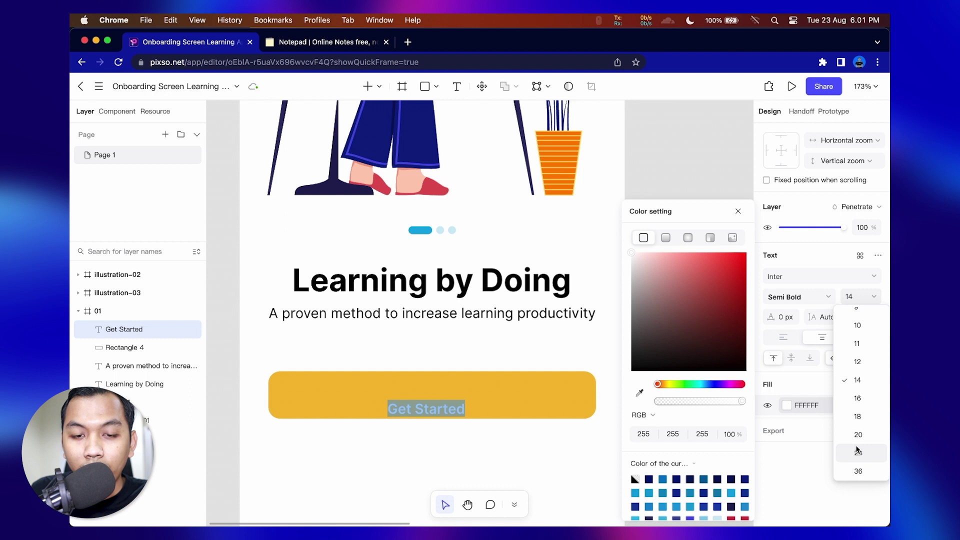
pyautogui.click(856, 446)
pyautogui.press('Escape')
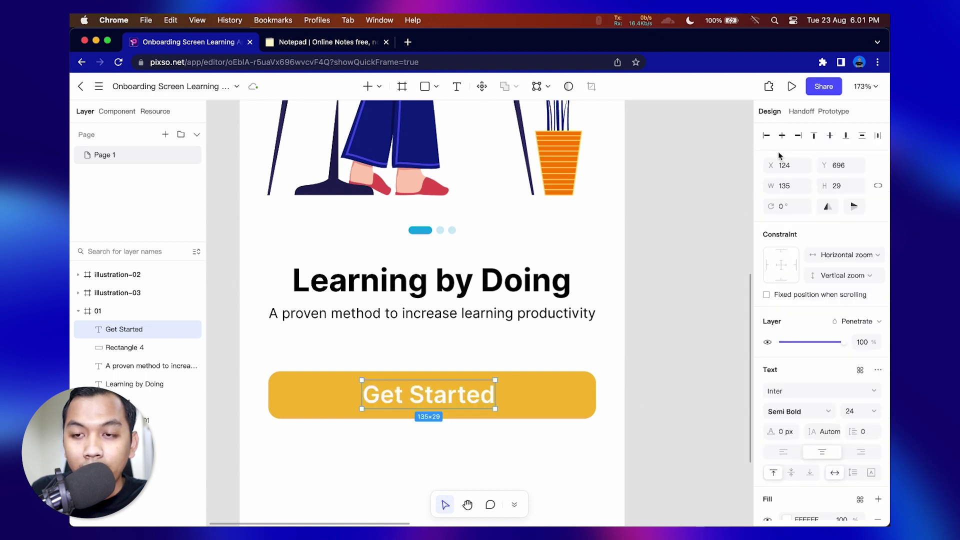
# - Centre the "Get Started" label horizontally in frame 01, keeping it on the yellow button at Y 696
pyautogui.click(783, 140)
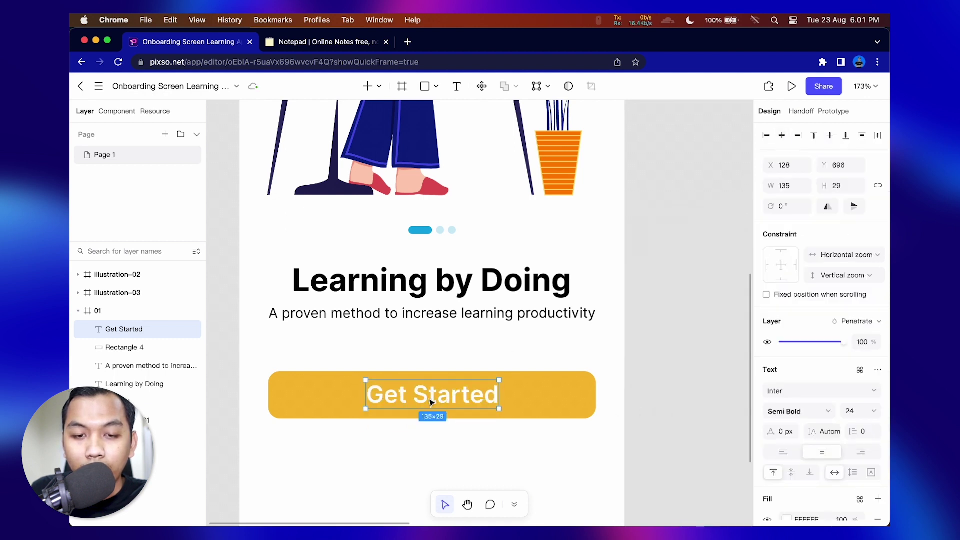
pyautogui.moveTo(442, 405); pyautogui.dragTo(444, 407)
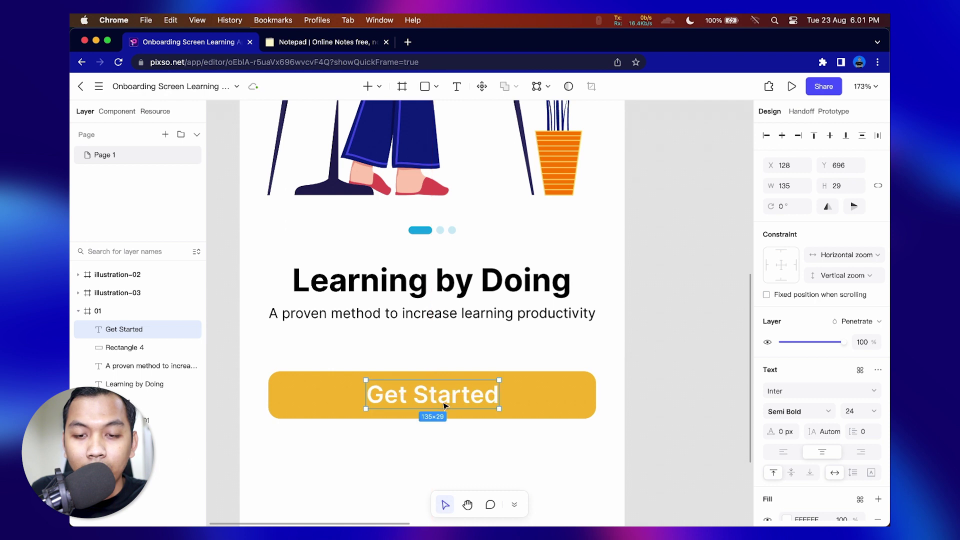
pyautogui.click(688, 391)
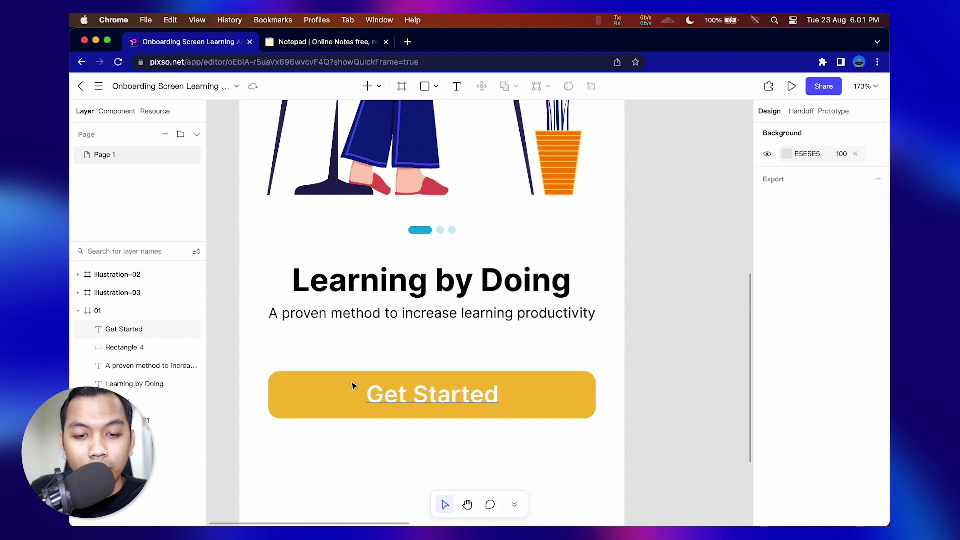
pyautogui.keyDown('ctrl'); pyautogui.scroll(-5, 383, 390); pyautogui.keyUp('ctrl')
pyautogui.keyDown('ctrl'); pyautogui.scroll(-5, 383, 391); pyautogui.keyUp('ctrl')
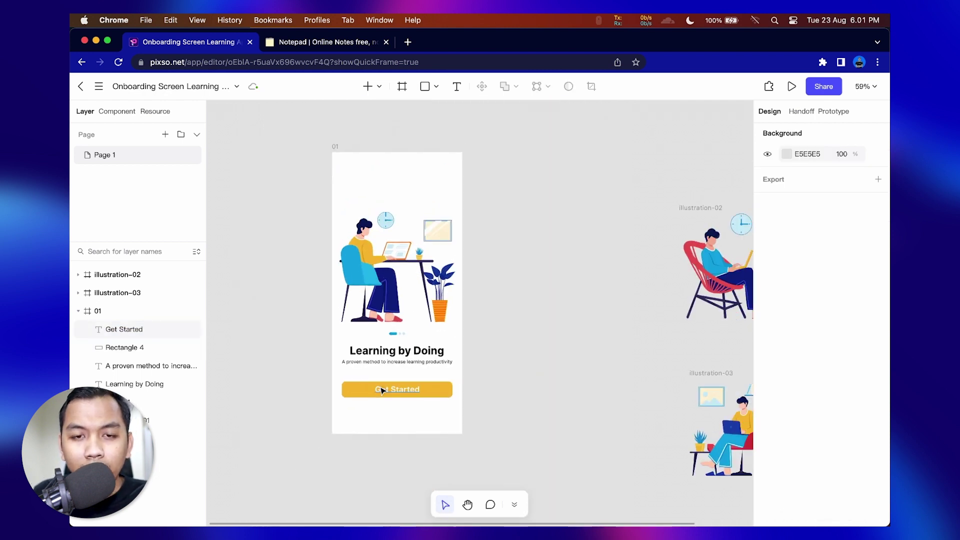
pyautogui.scroll(5, 378, 391)
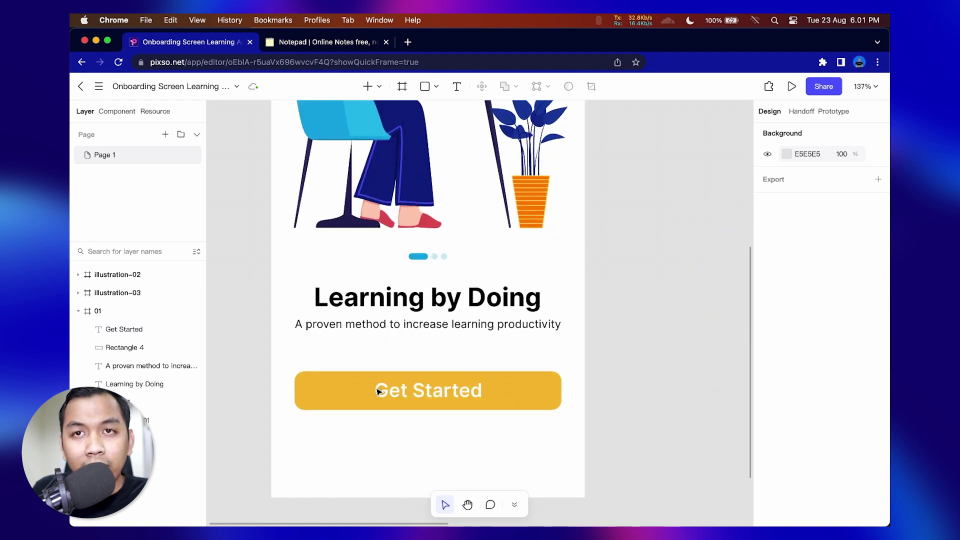
pyautogui.click(378, 391)
pyautogui.hotkey('shift', '2')
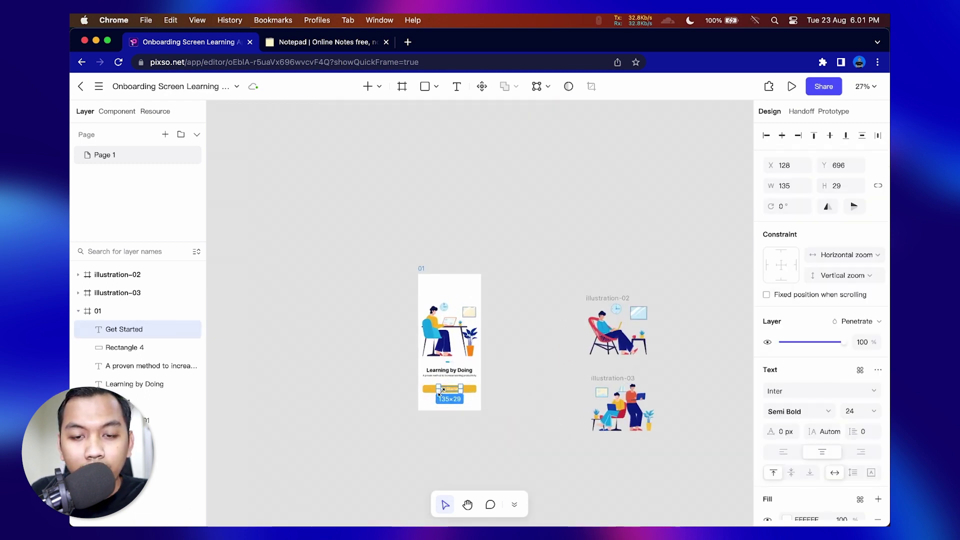
# - Add the text "Already have an account. Sign in now.", copied from the Notepad page, below the yellow button in frame 01
pyautogui.click(602, 390)
pyautogui.keyDown('ctrl'); pyautogui.scroll(3, 497, 389); pyautogui.keyUp('ctrl')
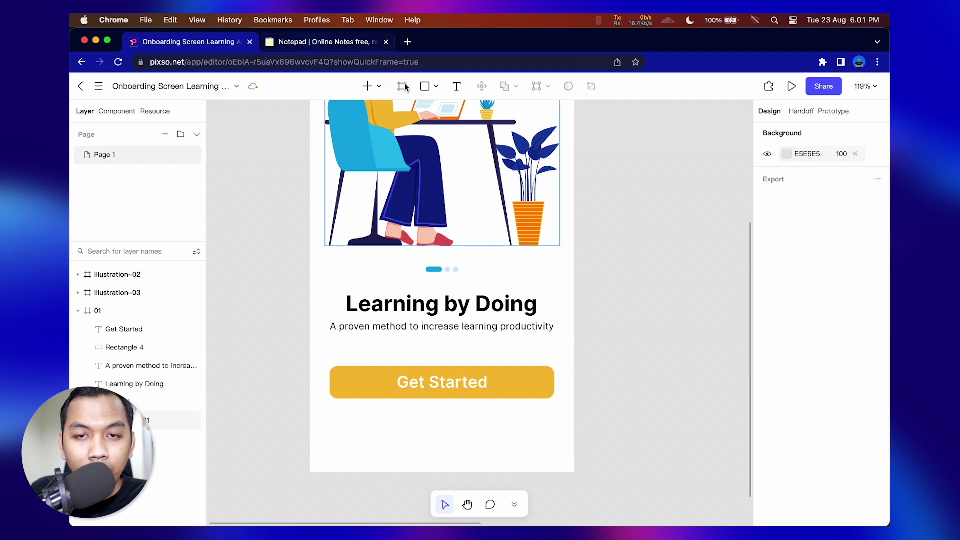
pyautogui.click(459, 89)
pyautogui.click(371, 431)
pyautogui.click(300, 40)
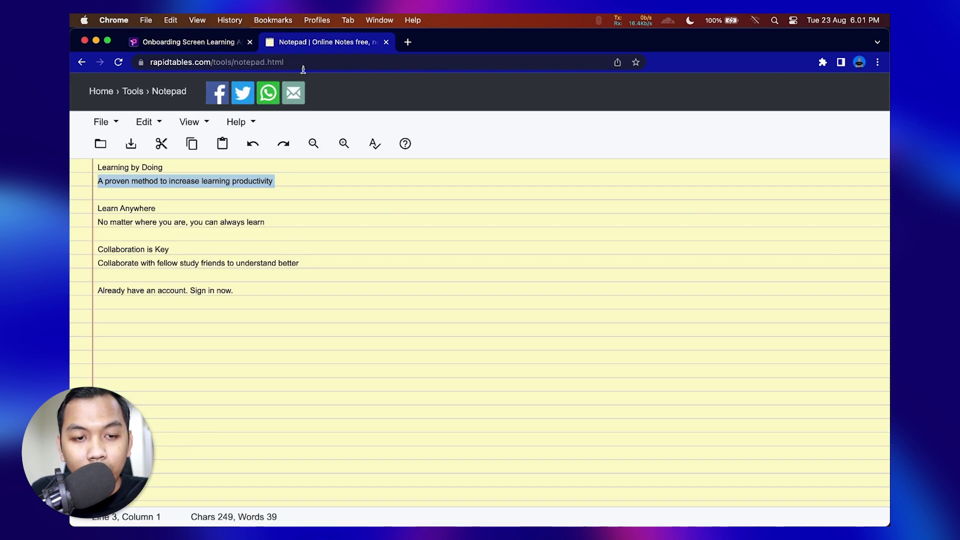
pyautogui.doubleClick(225, 291)
pyautogui.press('super+1')
pyautogui.press('super+v')
# - Set the fill colour of the "Already have an account. Sign in now." text to 333333
pyautogui.scroll(-3, 820, 400)
pyautogui.click(787, 404)
pyautogui.click(639, 392)
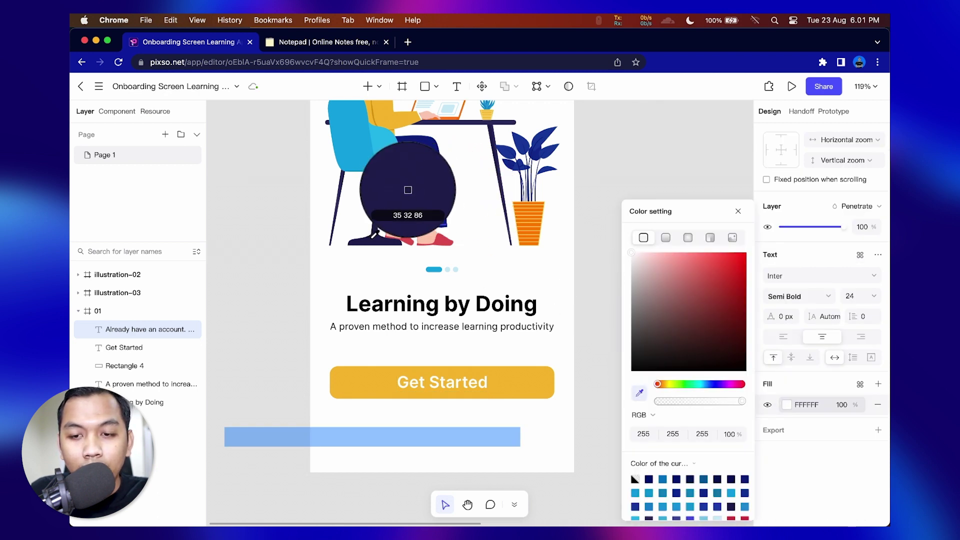
pyautogui.moveTo(643, 358); pyautogui.dragTo(625, 349)
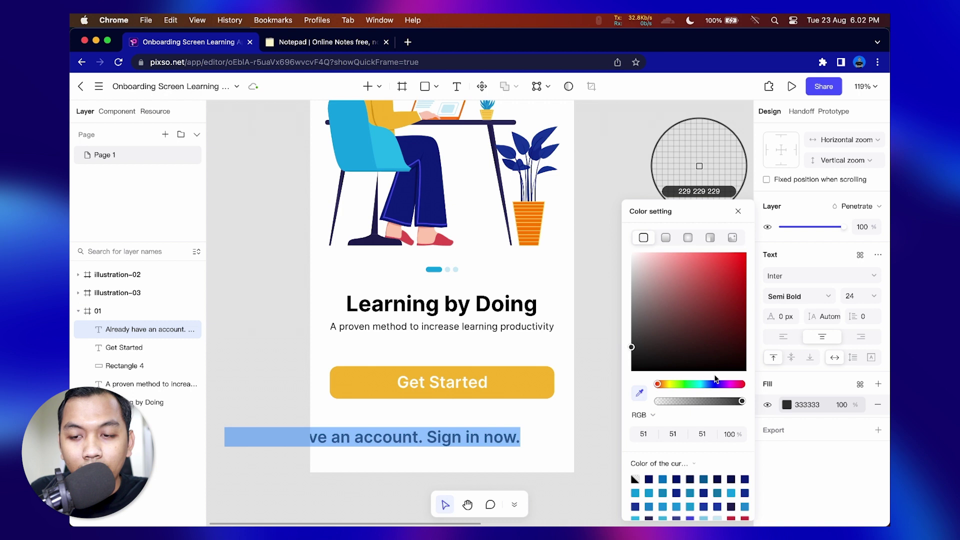
# - Set the sign-in text to Regular weight and size 16, and centre it horizontally in frame 01 at Y 753
pyautogui.click(830, 297)
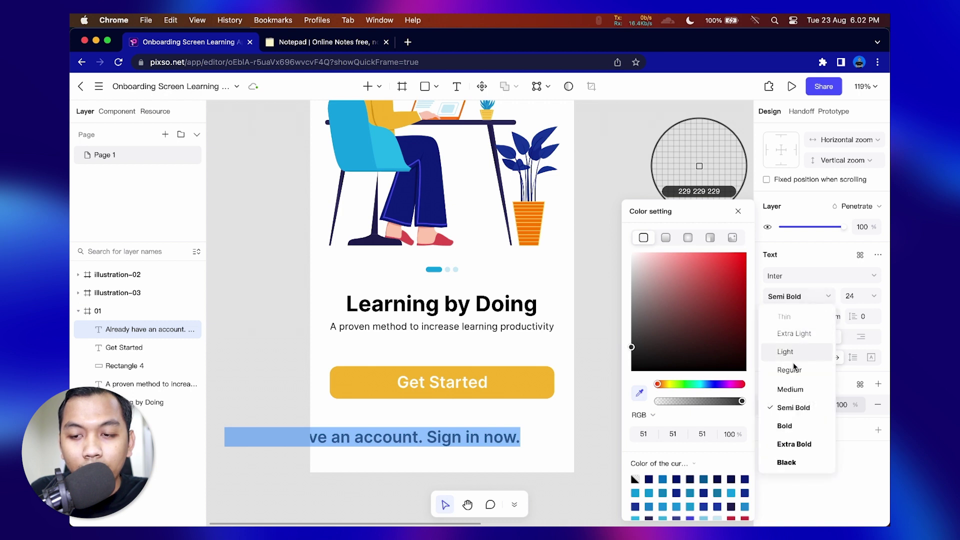
pyautogui.click(789, 369)
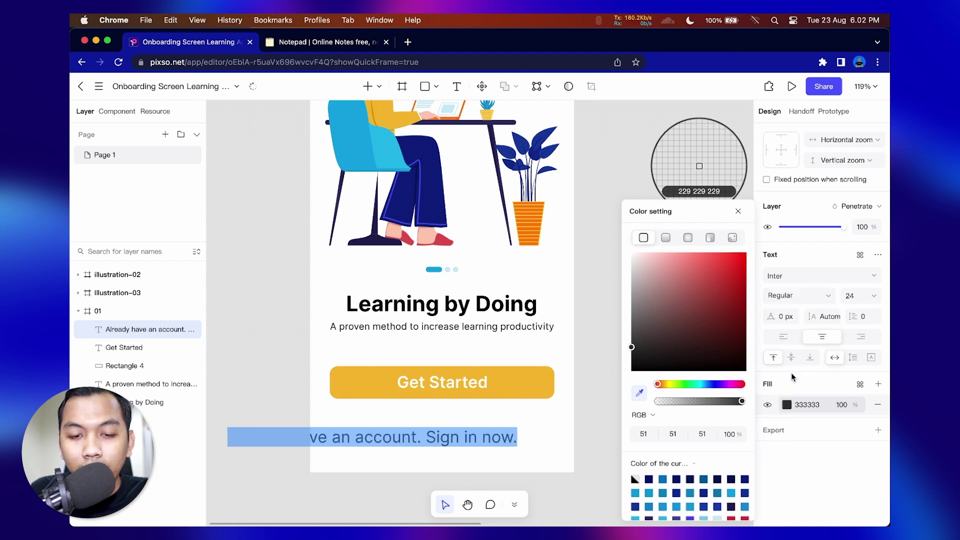
pyautogui.click(872, 296)
pyautogui.click(858, 392)
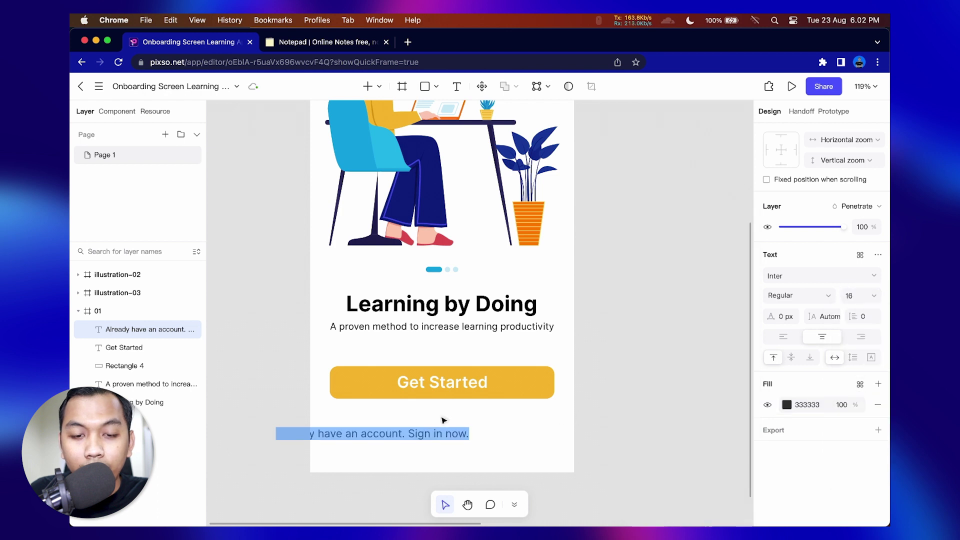
pyautogui.press('Escape')
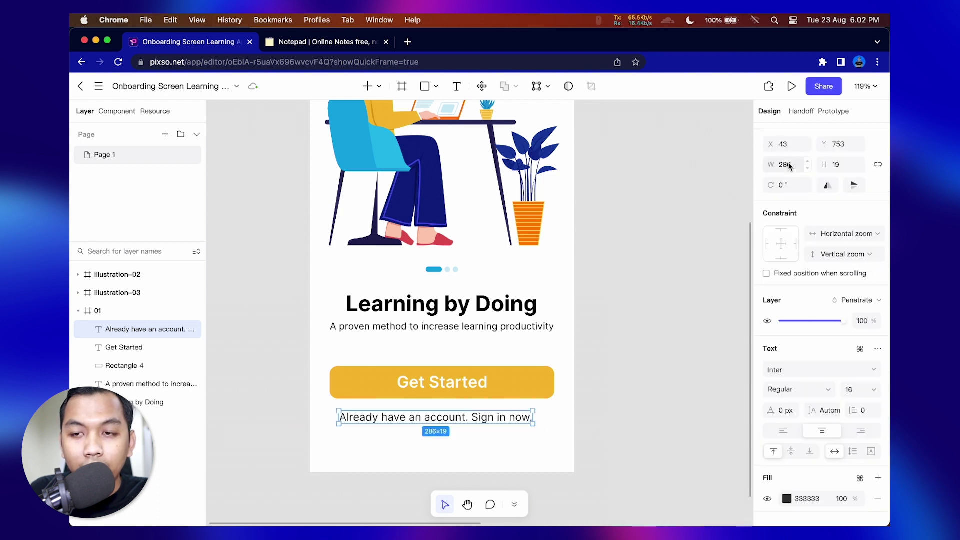
pyautogui.click(782, 136)
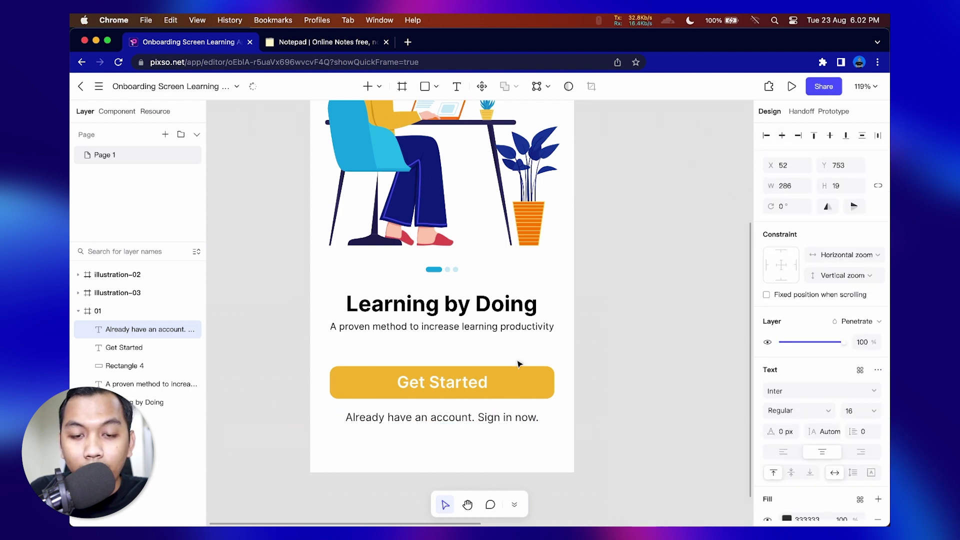
# - Recolour only the words "Sign in now." with the light blue sampled from the chair in the illustration
pyautogui.doubleClick(484, 418)
pyautogui.moveTo(484, 418)
pyautogui.mouseDown()
pyautogui.moveTo(534, 419)
pyautogui.moveTo(477, 418)
pyautogui.mouseUp()
pyautogui.scroll(-1, 788, 476)
pyautogui.click(787, 499)
pyautogui.click(639, 393)
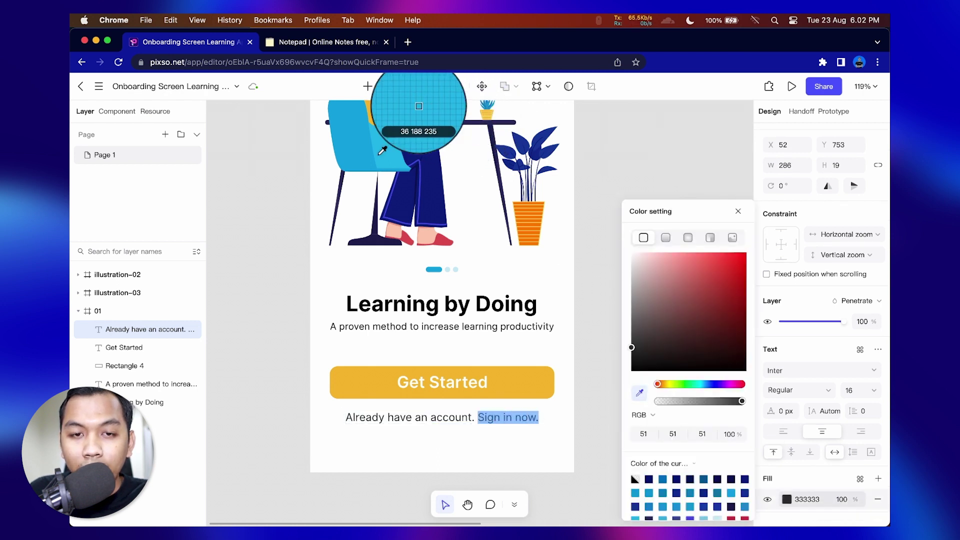
pyautogui.click(400, 120)
# - Shift the sign-in text to X 56, Y 751 and measure its spacing from the yellow button
pyautogui.moveTo(441, 419); pyautogui.dragTo(442, 420)
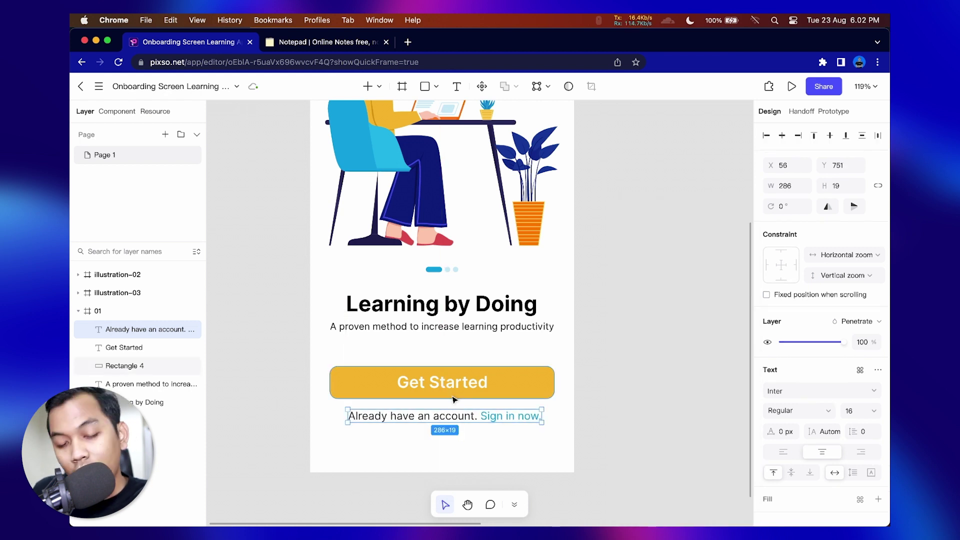
pyautogui.press('alt')
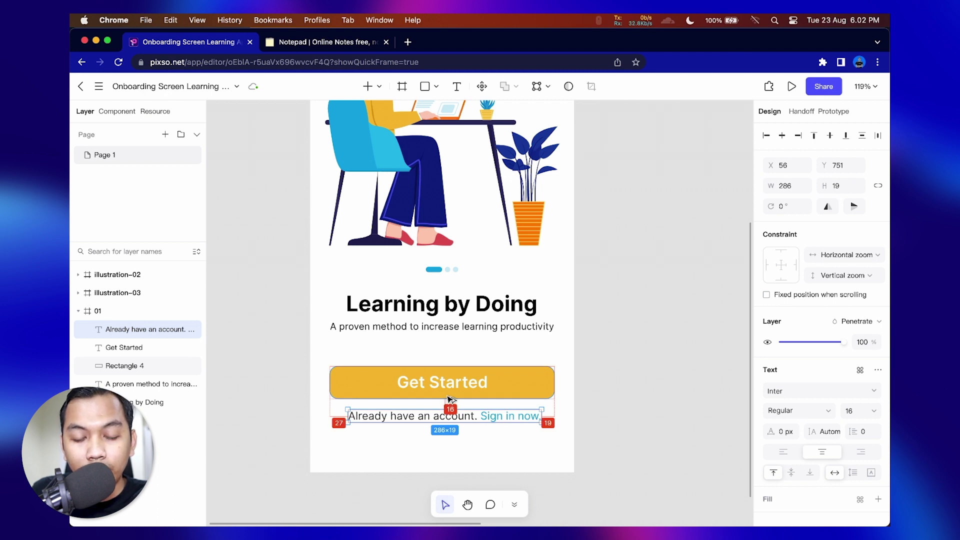
pyautogui.press('alt')
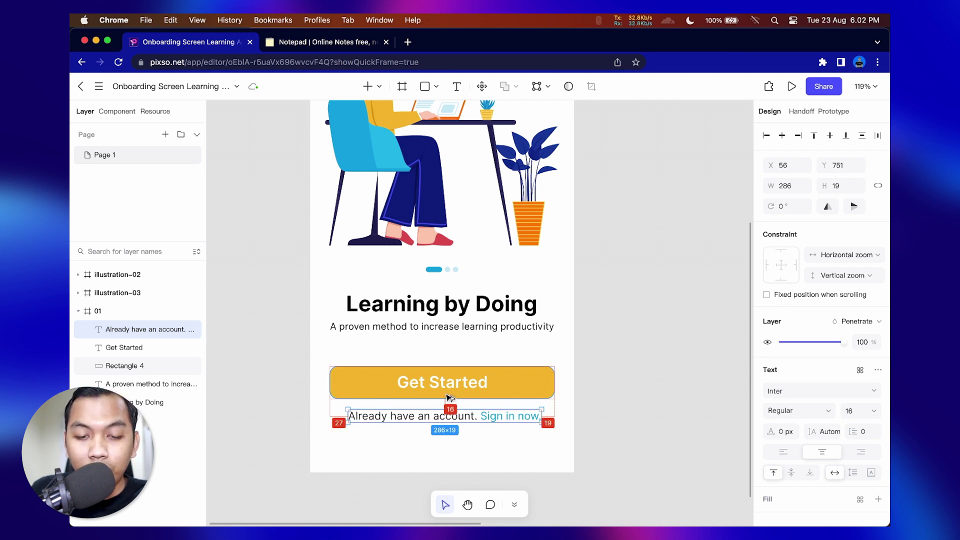
# - Set the fill of the "Learning by Doing" heading to 333333
pyautogui.scroll(-5, 447, 399)
pyautogui.scroll(8, 443, 401)
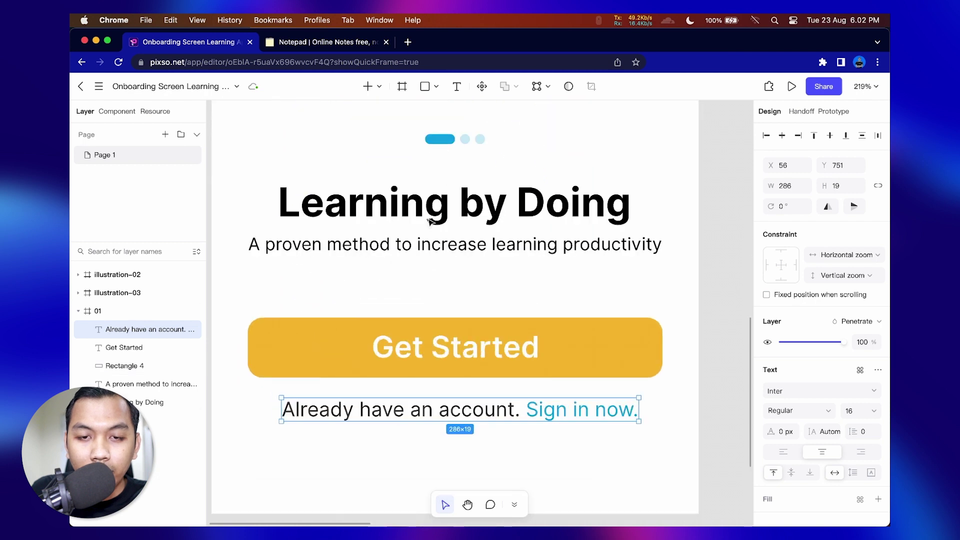
pyautogui.click(453, 202)
pyautogui.click(789, 434)
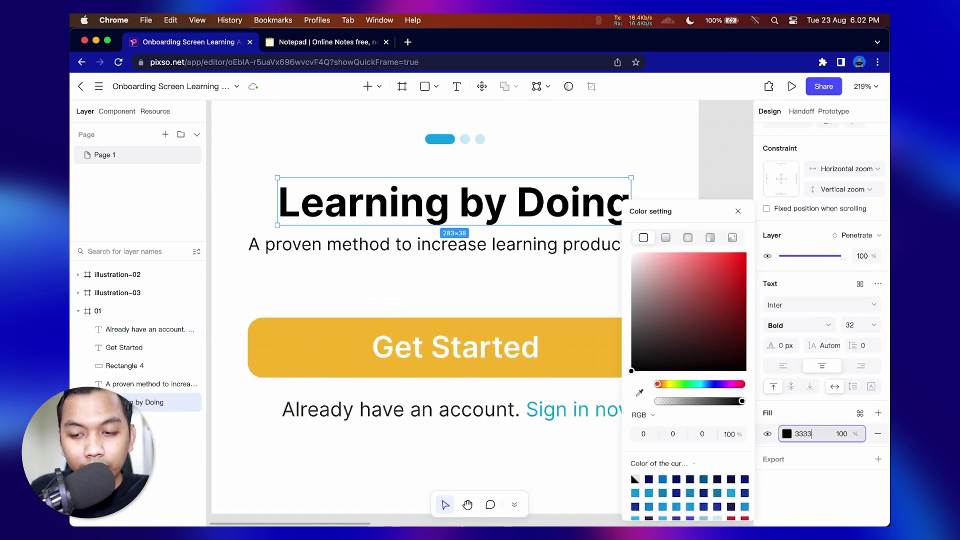
pyautogui.press('Return')
# - Set the fill of the "A proven method to increase learning productivity" subtitle to dark grey 484848
pyautogui.click(570, 245)
pyautogui.click(815, 434)
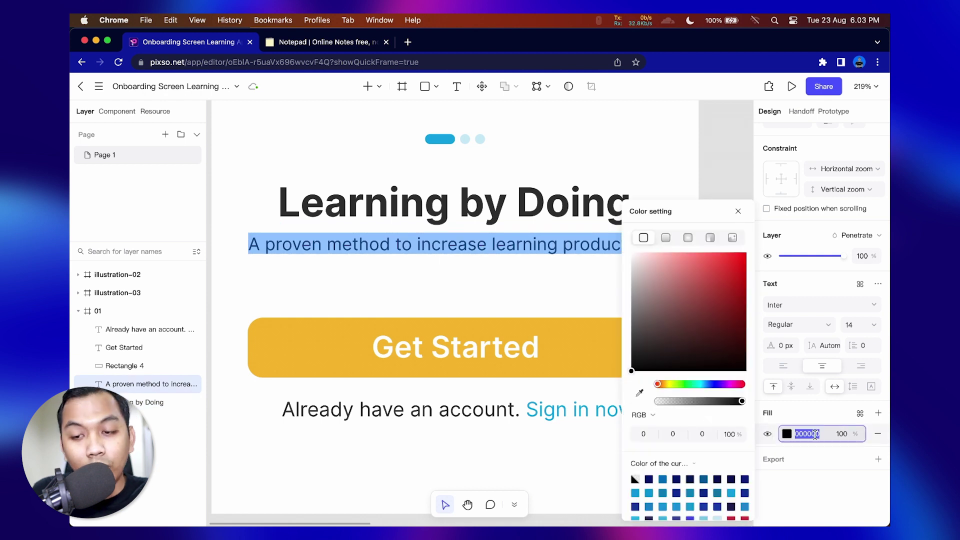
pyautogui.write('333333')
pyautogui.moveTo(658, 359); pyautogui.dragTo(631, 340)
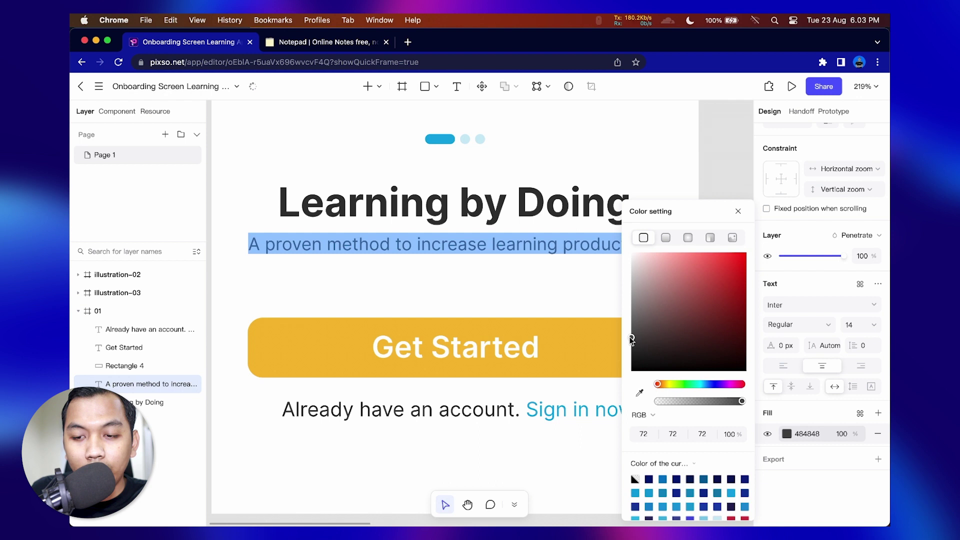
# - Move all the content of frame 01 up together so the illustration sits at X 22, Y 97
pyautogui.scroll(-10, 619, 332)
pyautogui.click(634, 296)
pyautogui.moveTo(442, 183); pyautogui.dragTo(632, 377)
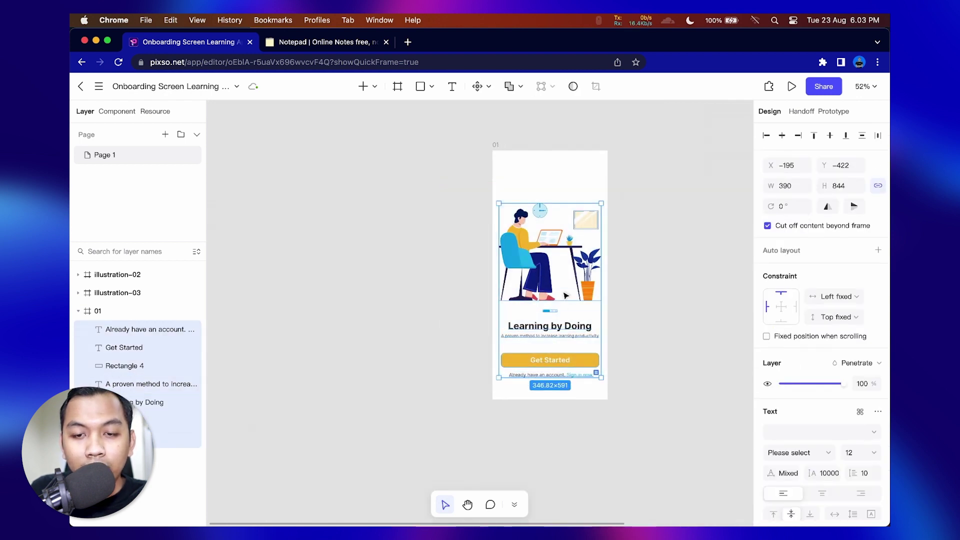
pyautogui.moveTo(548, 294); pyautogui.dragTo(507, 275)
pyautogui.click(409, 341)
pyautogui.scroll(3, 409, 341)
pyautogui.scroll(-3, 420, 210)
pyautogui.scroll(1, 531, 270)
pyautogui.click(531, 270)
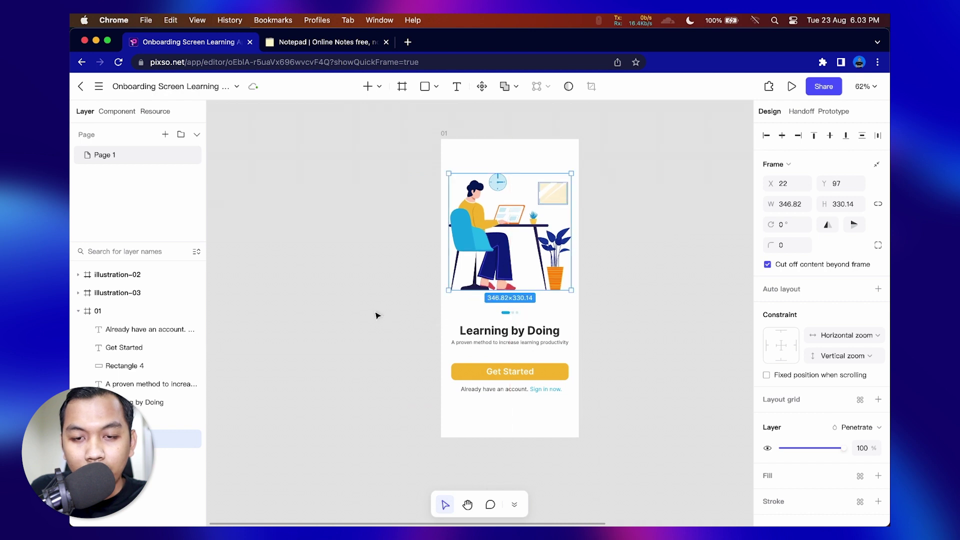
# - Lower all the content of frame 01 slightly as one selection, placing the illustration at Y 112
pyautogui.click(395, 304)
pyautogui.moveTo(394, 303); pyautogui.dragTo(499, 388)
pyautogui.scroll(5, 508, 307)
pyautogui.scroll(-4, 508, 306)
pyautogui.scroll(-5, 499, 388)
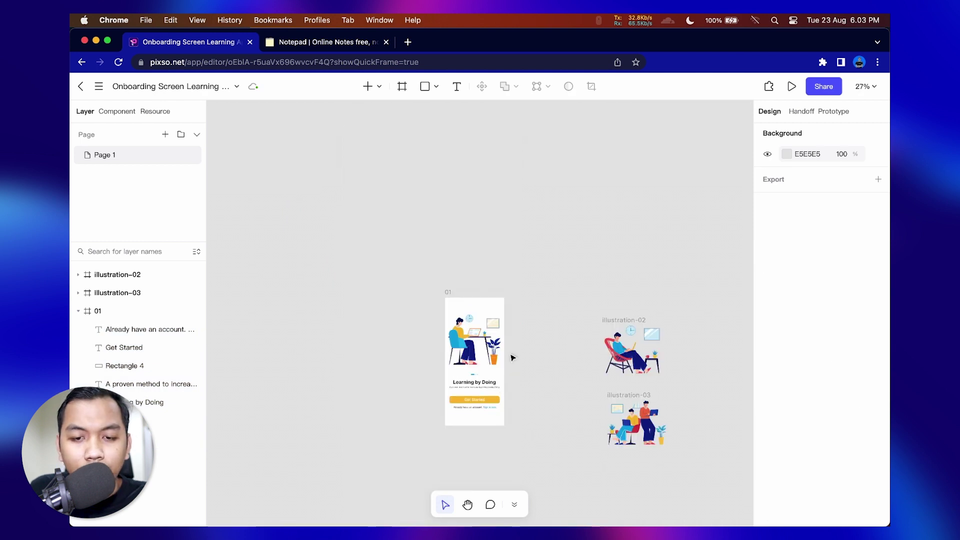
pyautogui.scroll(5, 512, 357)
pyautogui.scroll(-2, 483, 367)
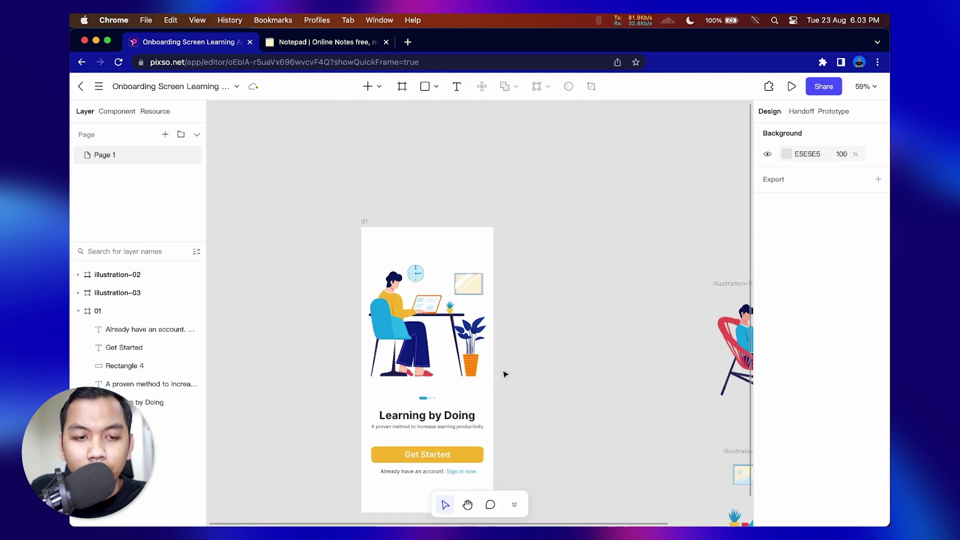
# - Duplicate the whole frame 01 twice so that three identical screens stand side by side
pyautogui.click(78, 311)
pyautogui.click(122, 316)
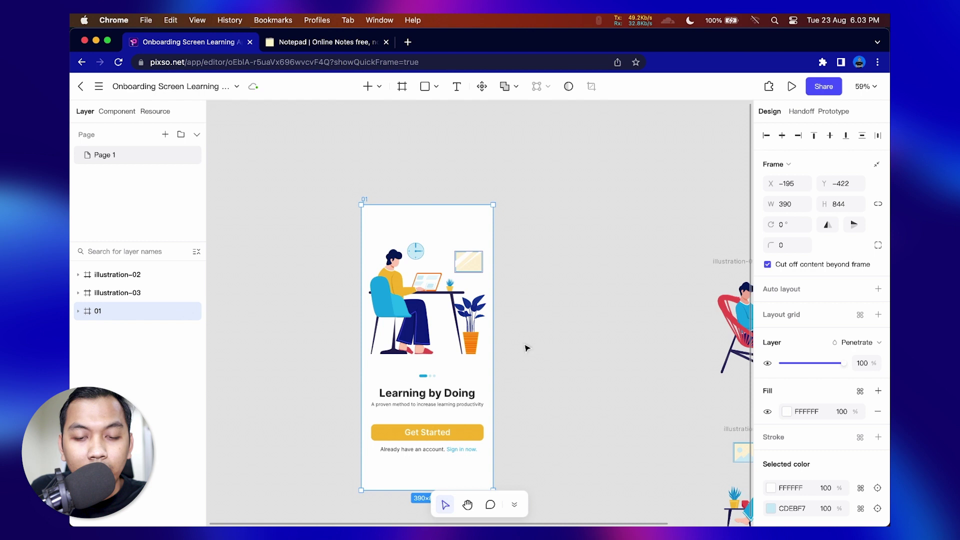
pyautogui.scroll(-4, 561, 347)
pyautogui.scroll(3, 560, 350)
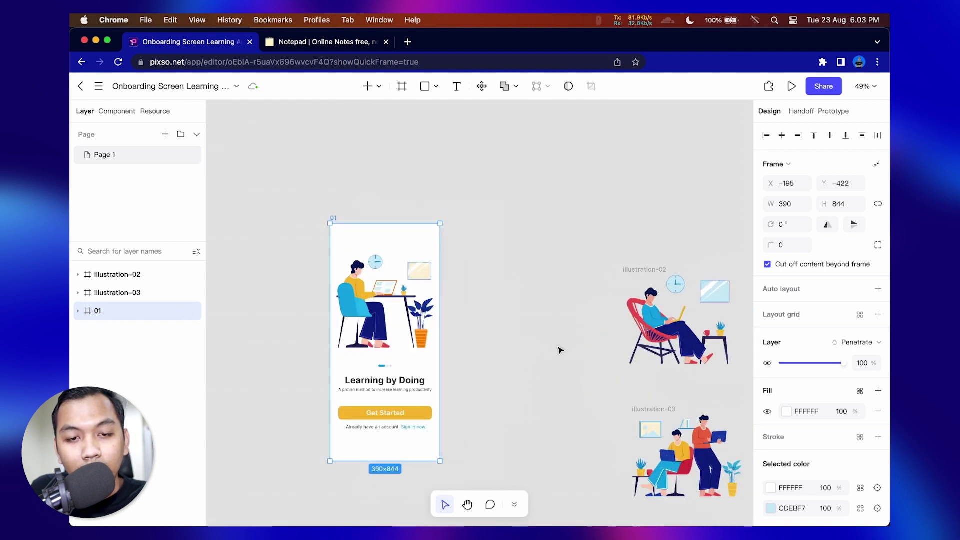
pyautogui.press('super+d')
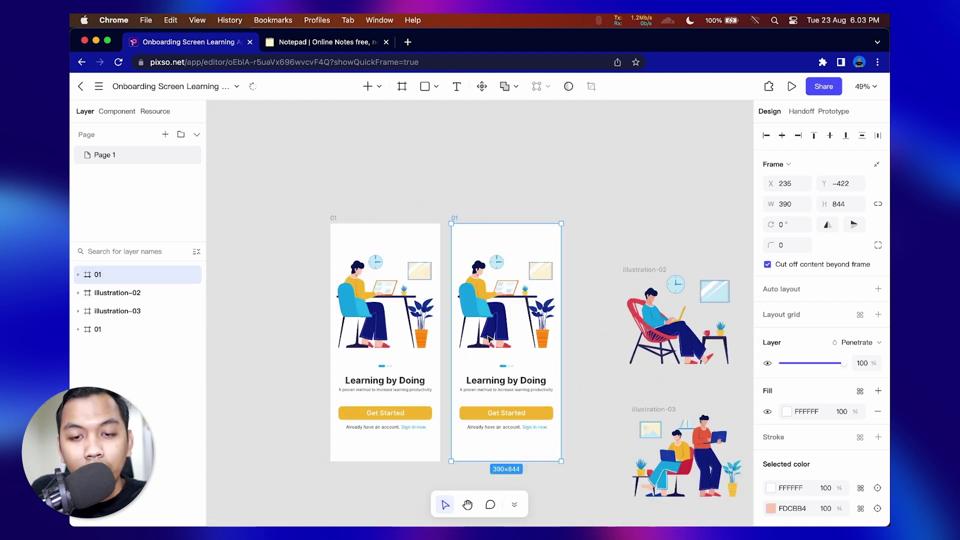
pyautogui.press('super+d')
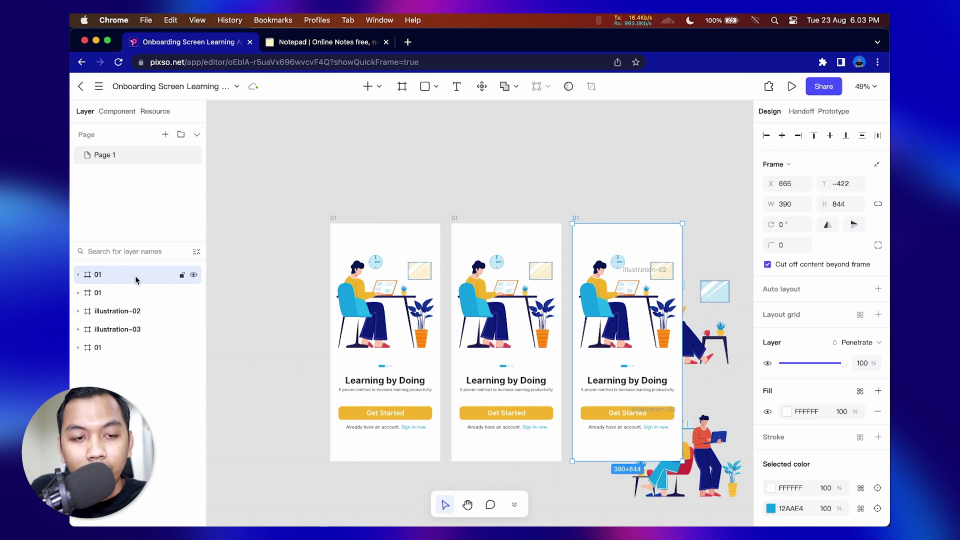
# - Rename the middle duplicate frame as 02 and the last duplicate frame as 03
pyautogui.doubleClick(98, 293)
pyautogui.write('02')
pyautogui.press('Return')
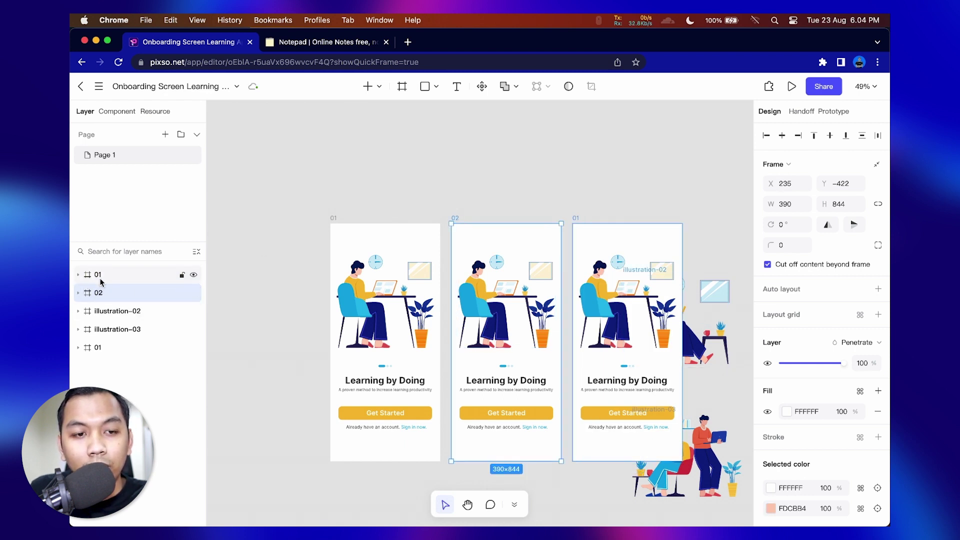
pyautogui.click(100, 281)
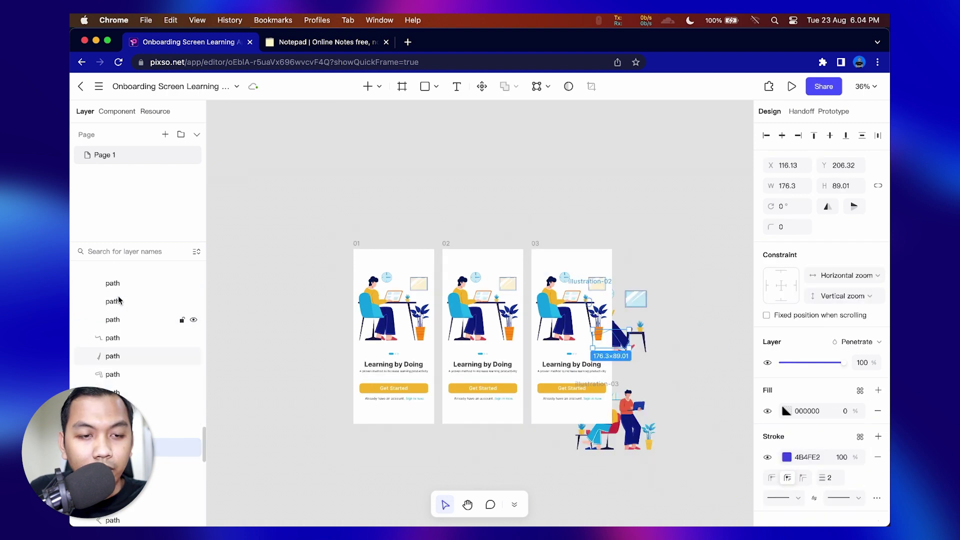
# - Move illustration-02 above frame 02 to X 287, Y -806 and bring it and illustration-03 to the top of the layer order
pyautogui.scroll(5, 116, 300)
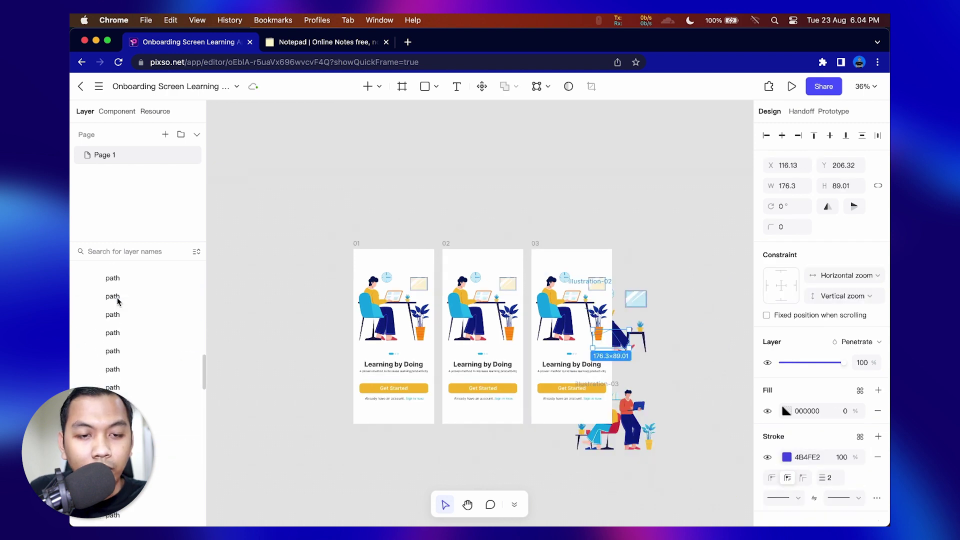
pyautogui.click(78, 311)
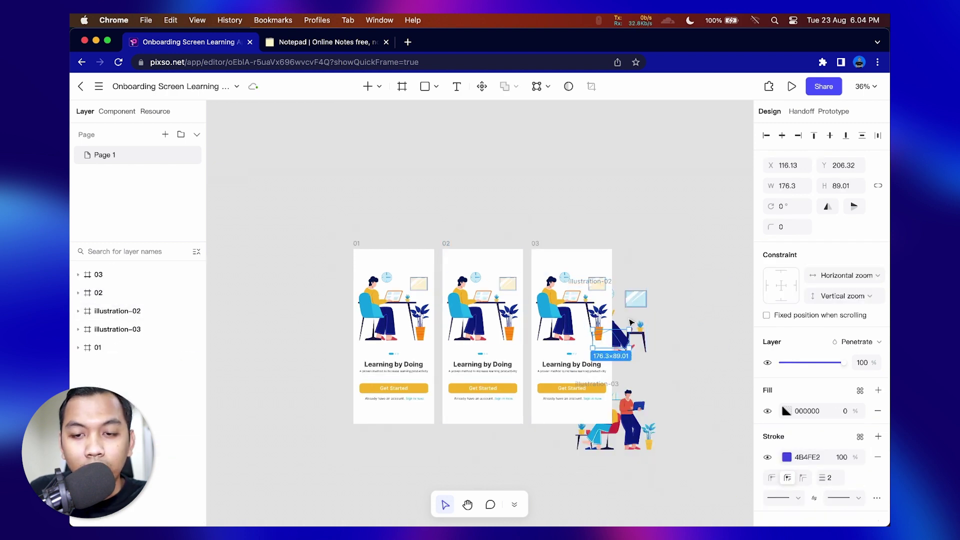
pyautogui.click(612, 307)
pyautogui.moveTo(612, 306); pyautogui.dragTo(496, 189)
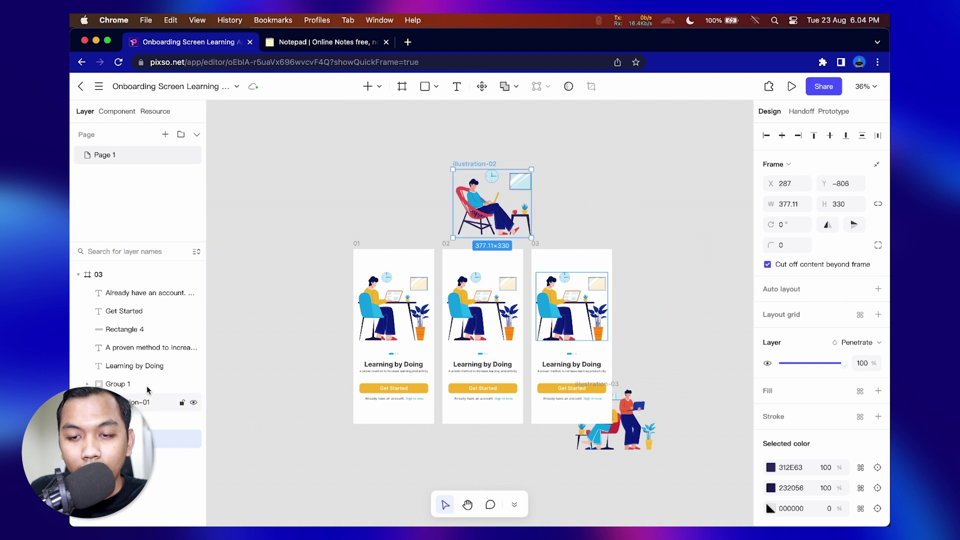
pyautogui.moveTo(175, 457); pyautogui.dragTo(95, 280)
pyautogui.click(117, 275)
pyautogui.press('super+equal')
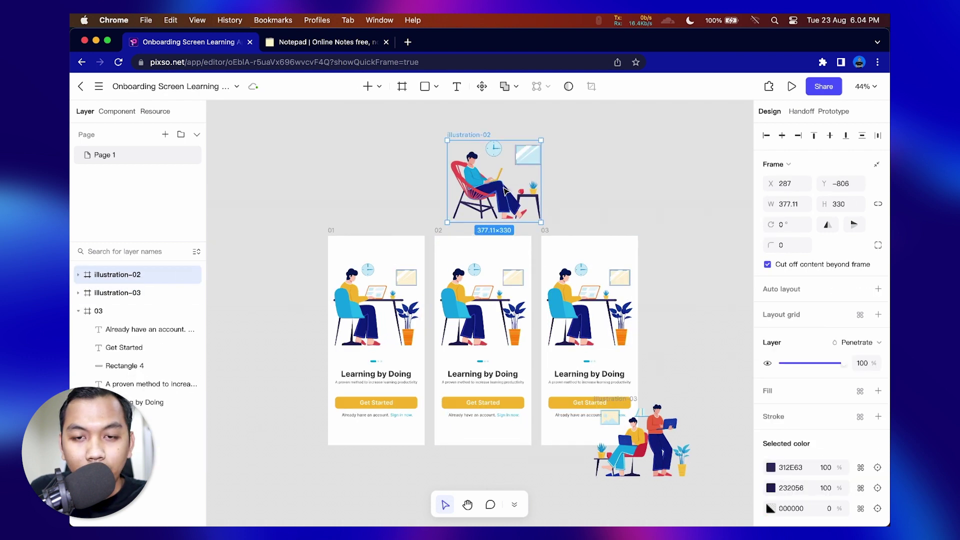
# - Place illustration-02 inside frame 02 over the old picture and delete illustration-01 from that frame
pyautogui.moveTo(127, 277)
pyautogui.mouseDown()
pyautogui.moveTo(159, 289)
pyautogui.moveTo(138, 285)
pyautogui.mouseUp()
pyautogui.moveTo(483, 139); pyautogui.dragTo(468, 260)
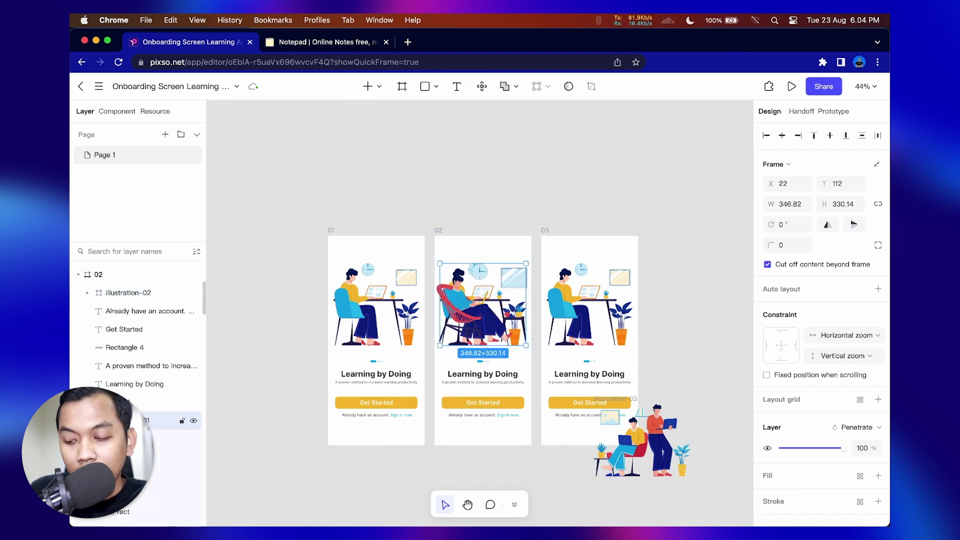
pyautogui.press('Escape')
# - Bring illustration-03 to the top of the layer order, move it over frame 03's lower part, and delete illustration-01 from that frame
pyautogui.scroll(3, 135, 326)
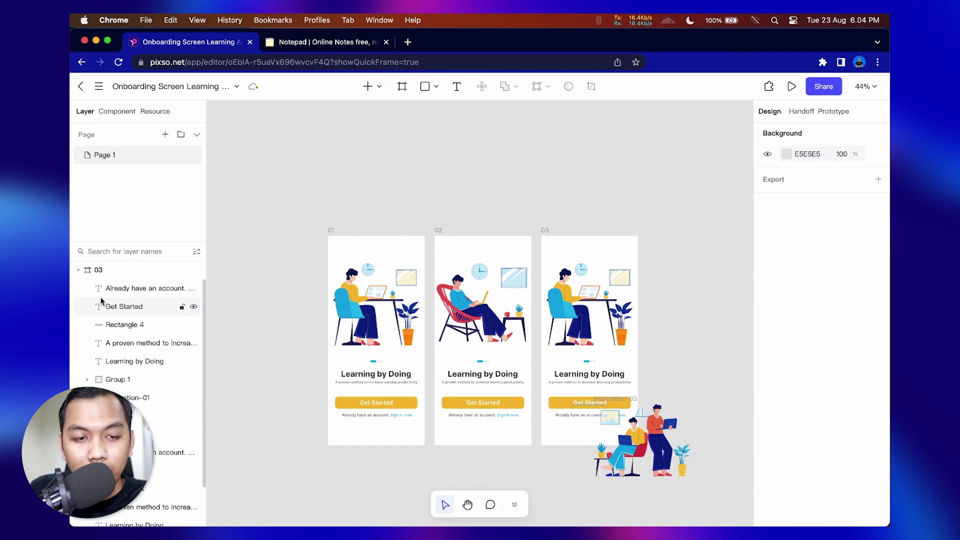
pyautogui.click(99, 277)
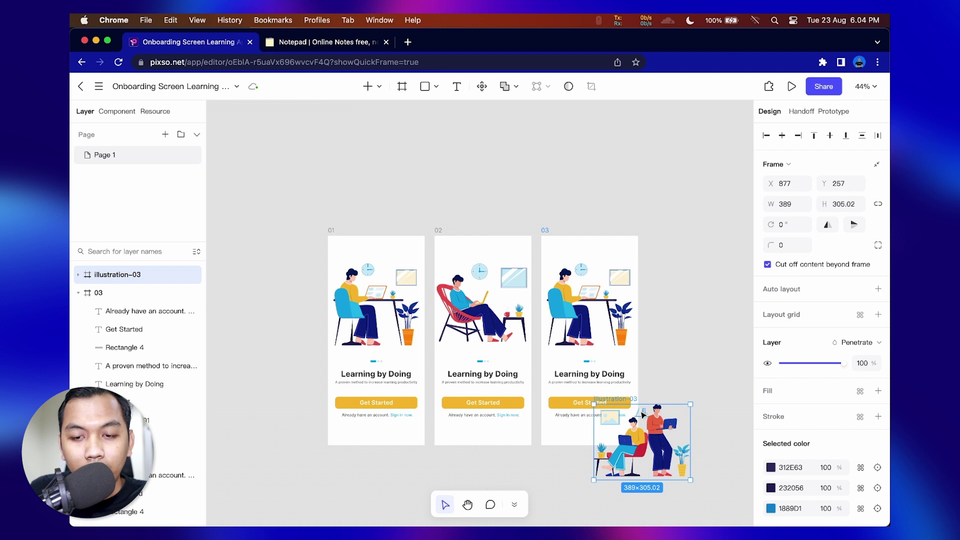
pyautogui.moveTo(630, 404); pyautogui.dragTo(578, 274)
pyautogui.press('super+z')
pyautogui.scroll(-5, 145, 451)
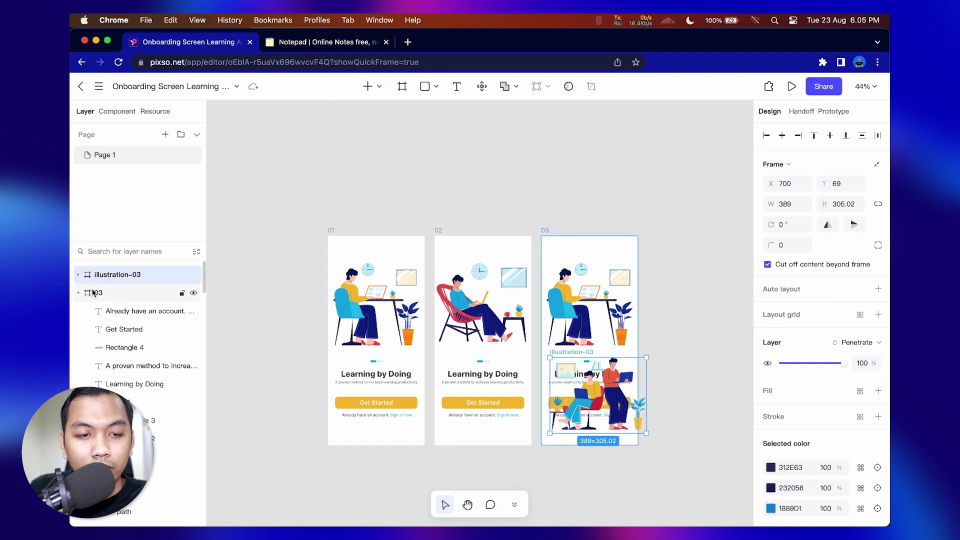
pyautogui.click(186, 403)
pyautogui.click(192, 402)
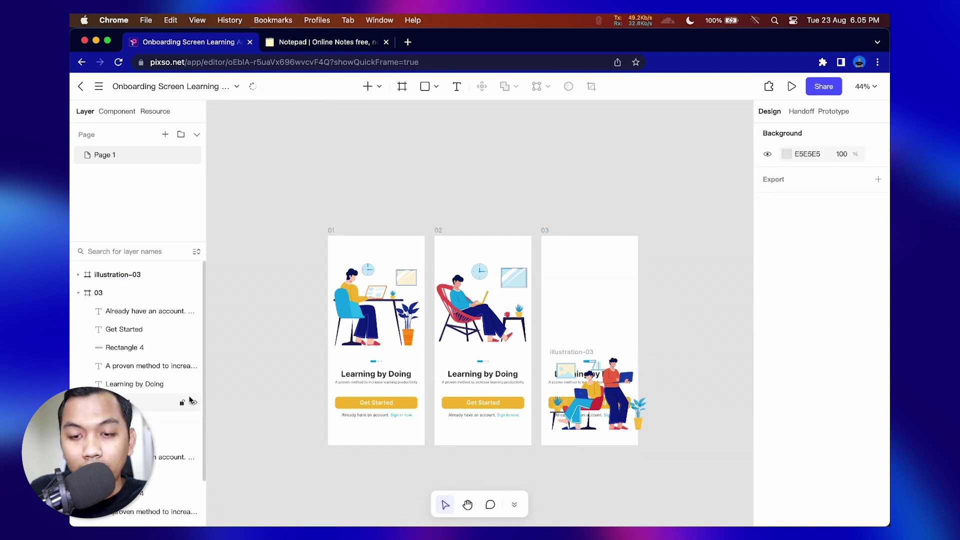
# - Move illustration-03 up into frame 03's empty picture area and nest it inside the frame at X 5, Y 137
pyautogui.click(572, 381)
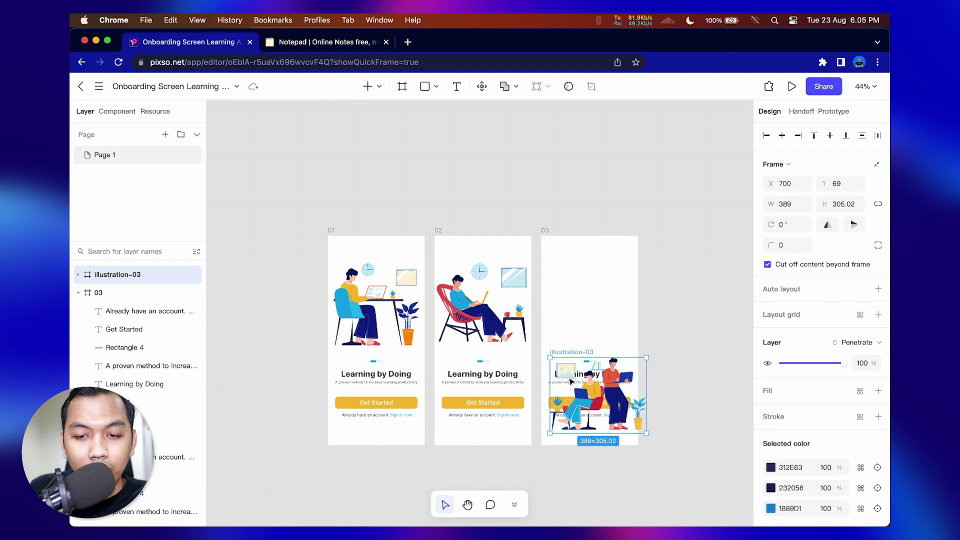
pyautogui.moveTo(573, 358); pyautogui.dragTo(578, 279)
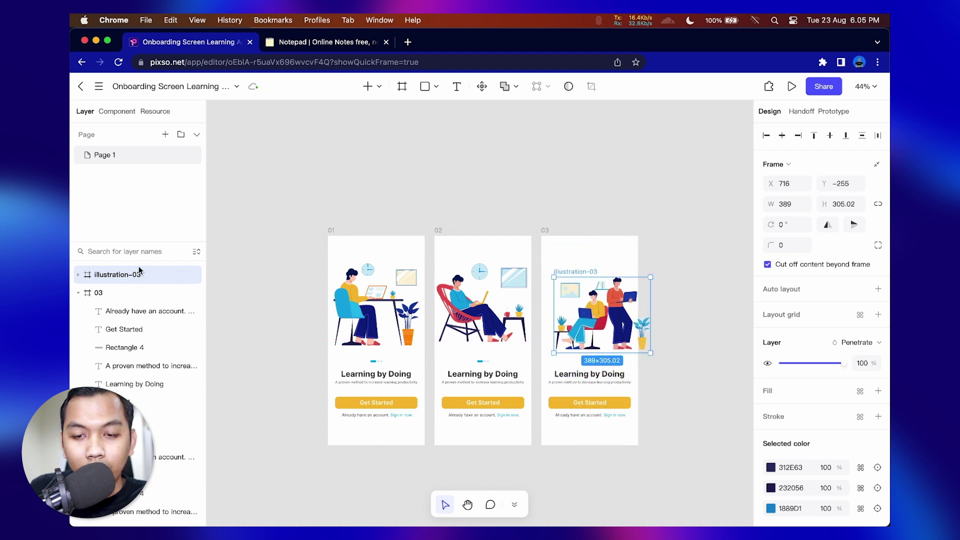
pyautogui.moveTo(122, 299); pyautogui.dragTo(122, 296)
pyautogui.scroll(5, 572, 276)
pyautogui.moveTo(572, 276); pyautogui.dragTo(636, 256)
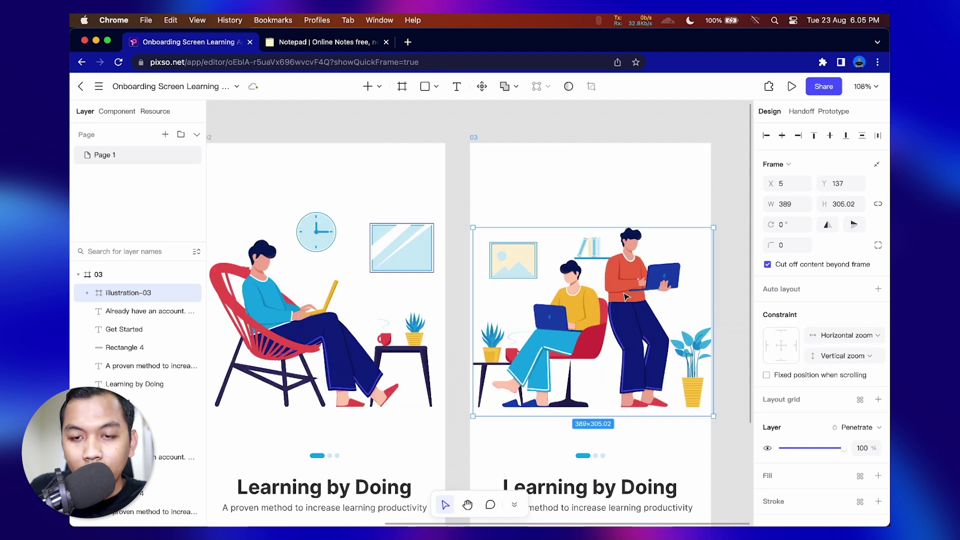
# - Centre illustration-03 horizontally in frame 03 and illustration-02 horizontally in frame 02
pyautogui.scroll(-4, 611, 270)
pyautogui.scroll(2, 566, 270)
pyautogui.click(782, 135)
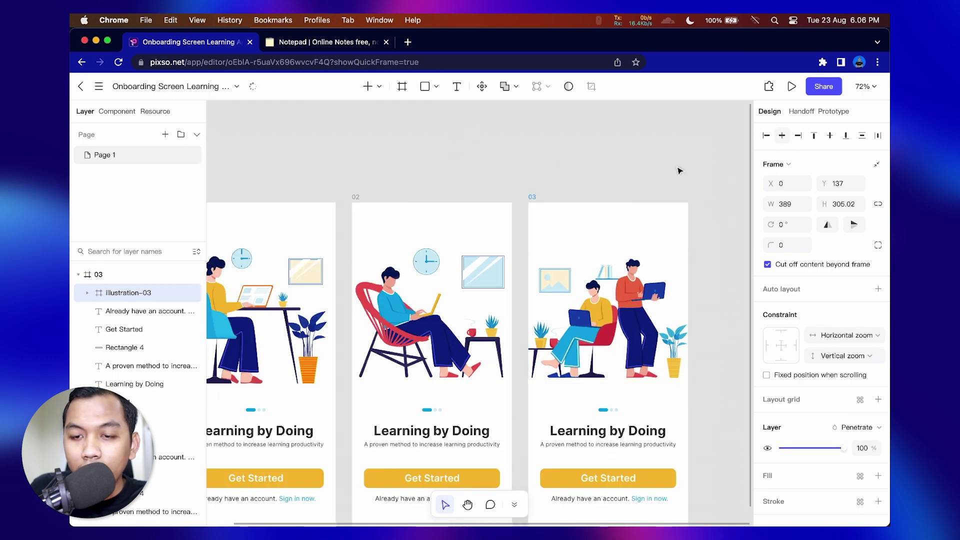
pyautogui.click(430, 310)
pyautogui.click(784, 137)
pyautogui.click(555, 156)
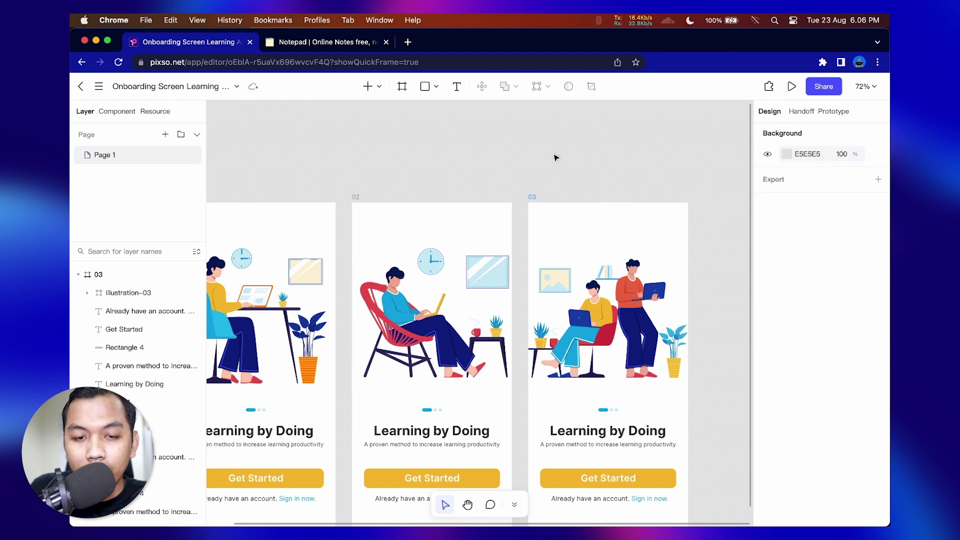
# - Collapse the layer contents of frames 03, 02 and 01
pyautogui.scroll(-2, 500, 305)
pyautogui.scroll(-2, 477, 312)
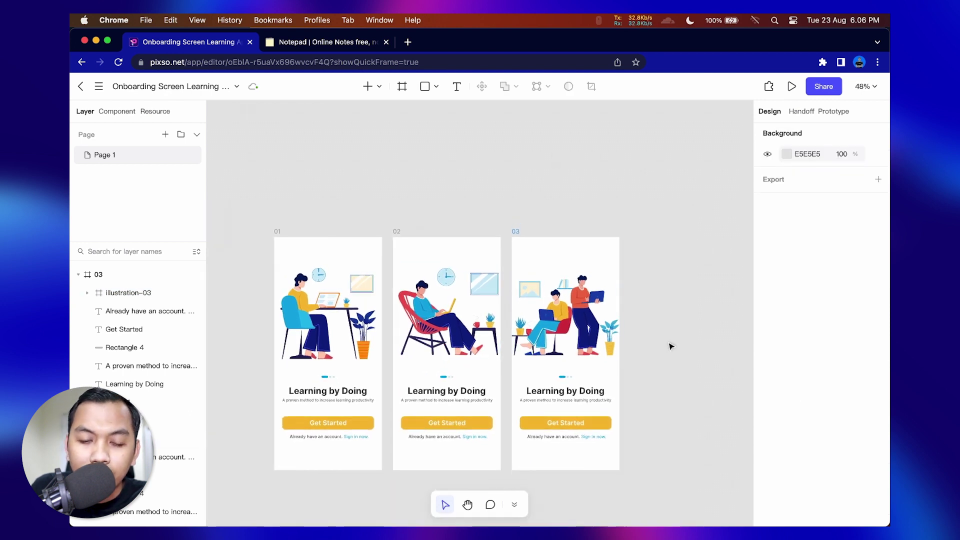
pyautogui.scroll(-1, 590, 386)
pyautogui.scroll(1, 591, 387)
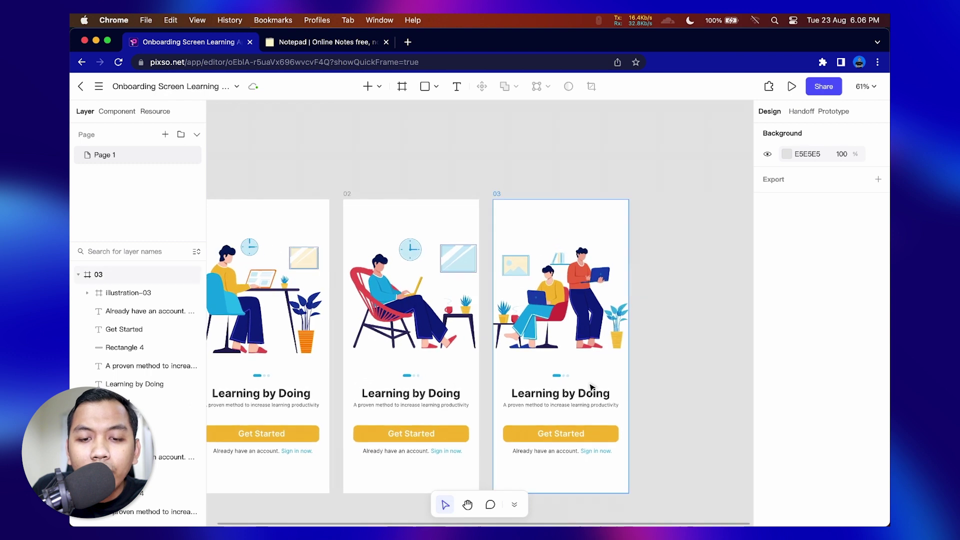
pyautogui.scroll(-3, 591, 387)
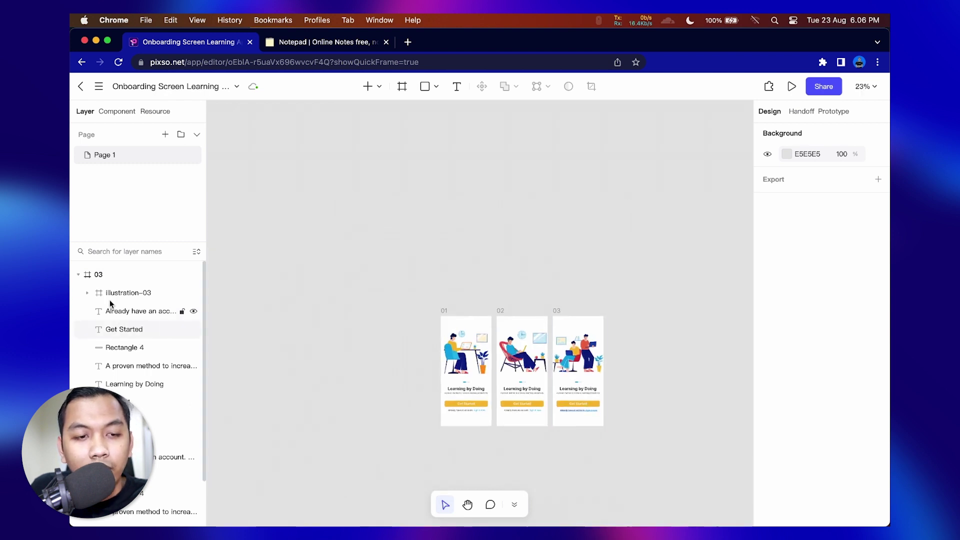
pyautogui.click(78, 275)
pyautogui.click(88, 294)
pyautogui.click(84, 295)
pyautogui.click(80, 294)
# - Replace frame 02's heading with "Learn Anywhere" from the online notepad
pyautogui.click(325, 42)
pyautogui.click(186, 42)
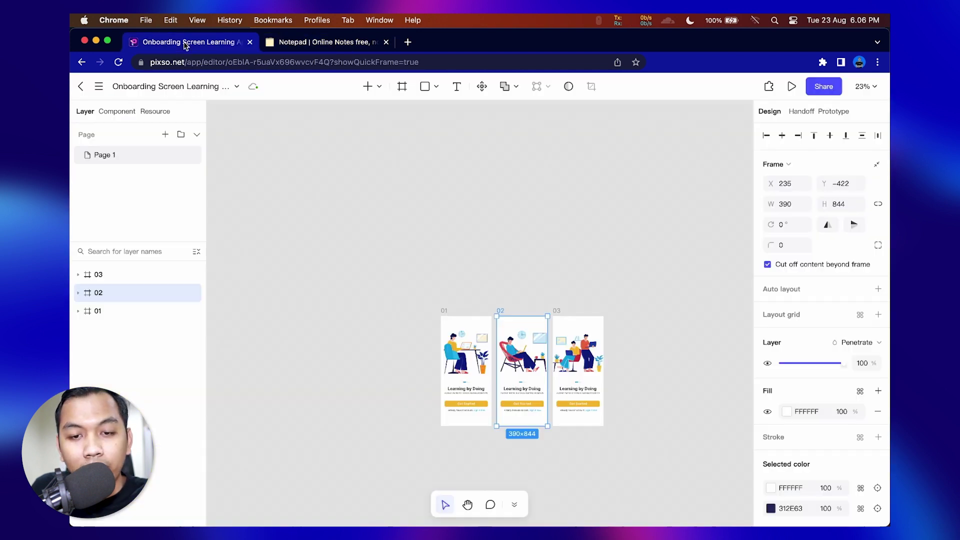
pyautogui.scroll(5, 525, 395)
pyautogui.doubleClick(529, 367)
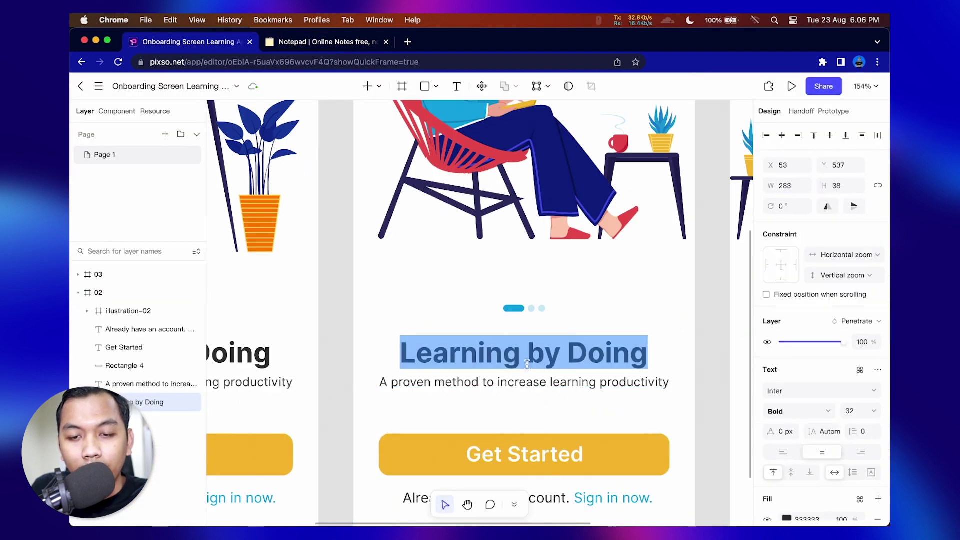
pyautogui.write('Learn Anywhere')
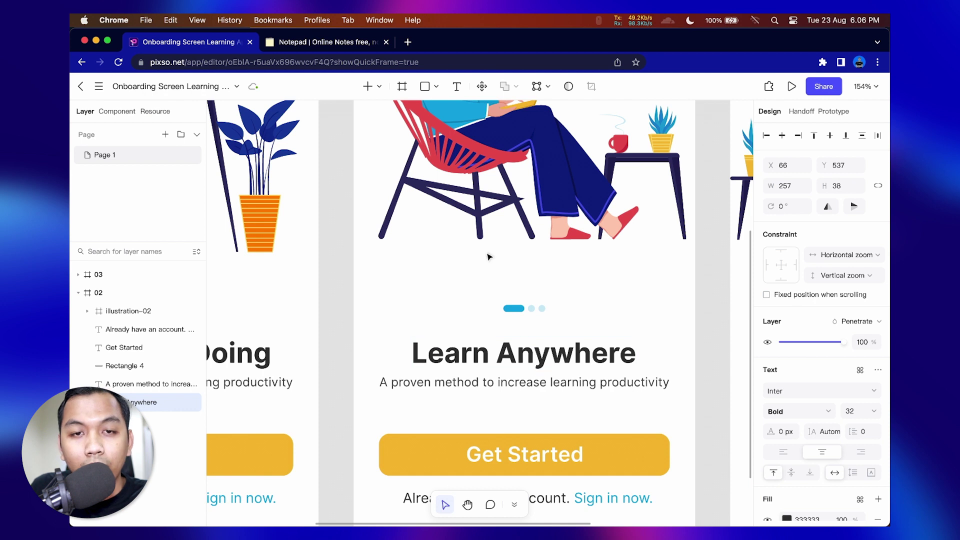
# - Replace frame 02's subtitle with "No matter where you are, you can always learn" copied from the online notepad
pyautogui.click(313, 42)
pyautogui.tripleClick(216, 222)
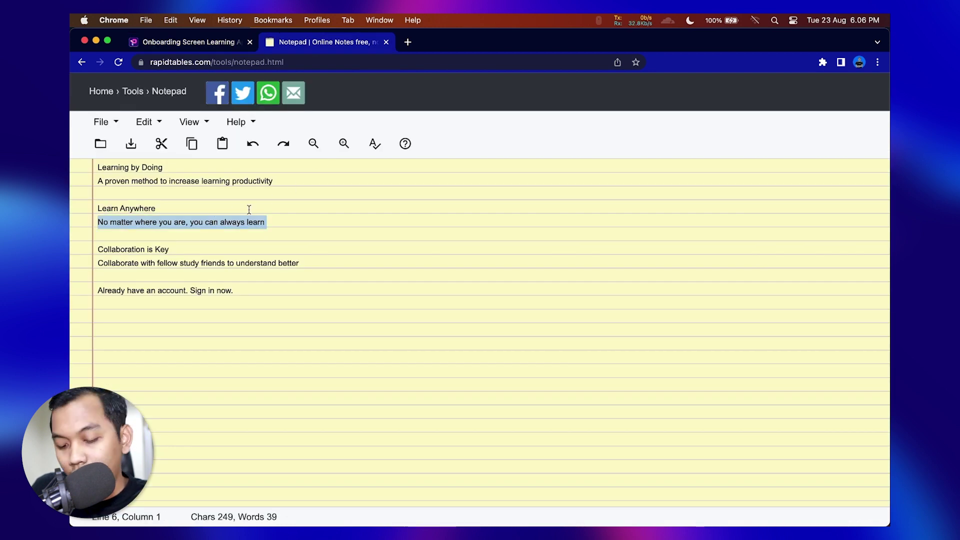
pyautogui.click(186, 42)
pyautogui.hotkey('ctrl', 'Tab')
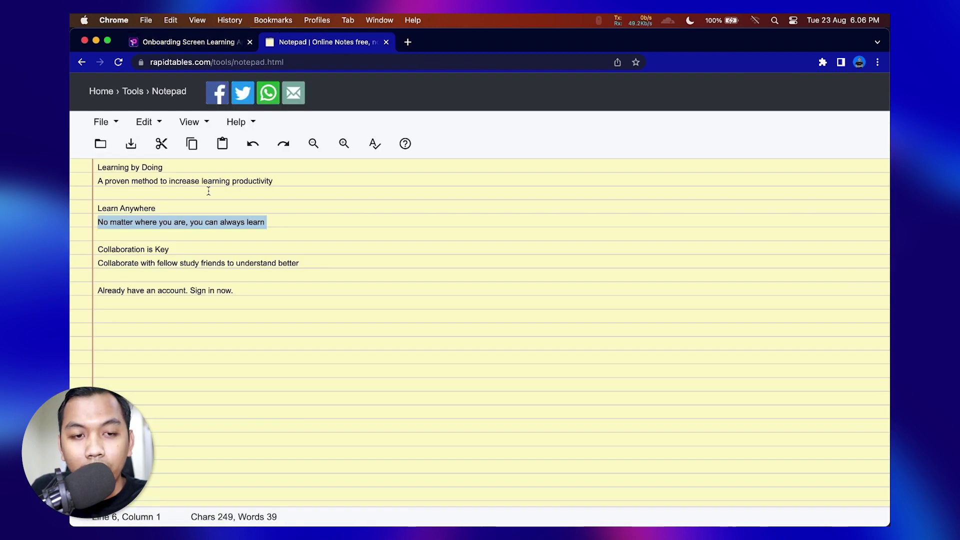
# - Copy "Collaboration is Key" from the online notepad and paste it over frame 03's heading in Pixso
pyautogui.tripleClick(182, 249)
pyautogui.press('super+c')
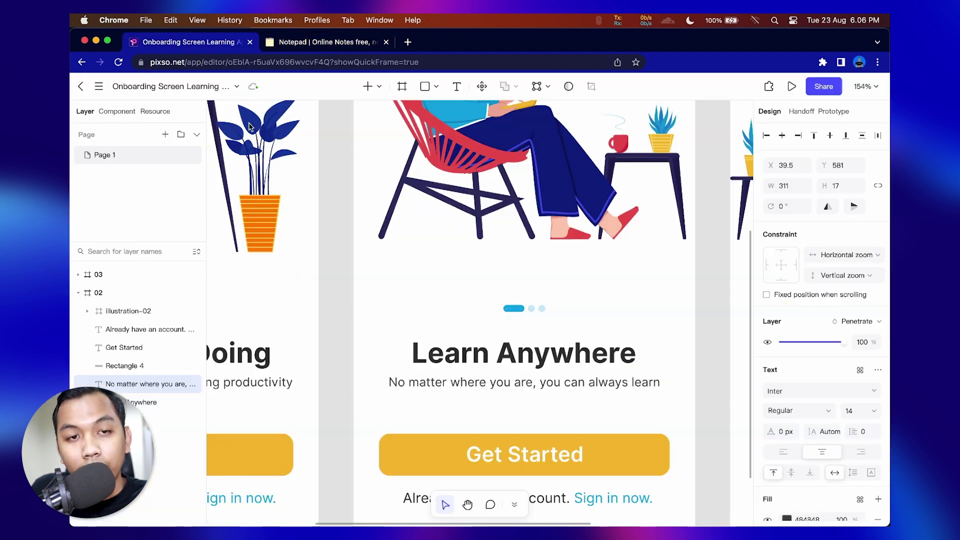
pyautogui.hotkey('ctrl', 'Tab')
pyautogui.hscroll(5, 325, 309)
pyautogui.doubleClick(496, 353)
pyautogui.press('super+v')
# - Replace frame 03's subtitle with "Collaborate with fellow study friends to understand better" copied from the online notepad
pyautogui.click(296, 48)
pyautogui.tripleClick(242, 262)
pyautogui.press('super+c')
pyautogui.hotkey('ctrl', 'Tab')
pyautogui.doubleClick(610, 383)
pyautogui.press('super+v')
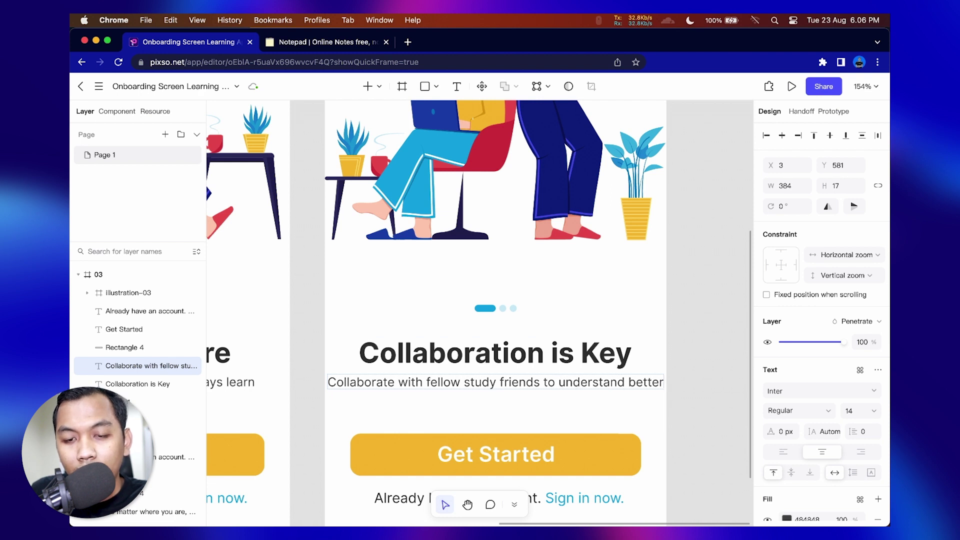
# - Break frame 03's subtitle into two lines before "to understand better"
pyautogui.click(516, 383)
pyautogui.press('Return')
pyautogui.press('Escape')
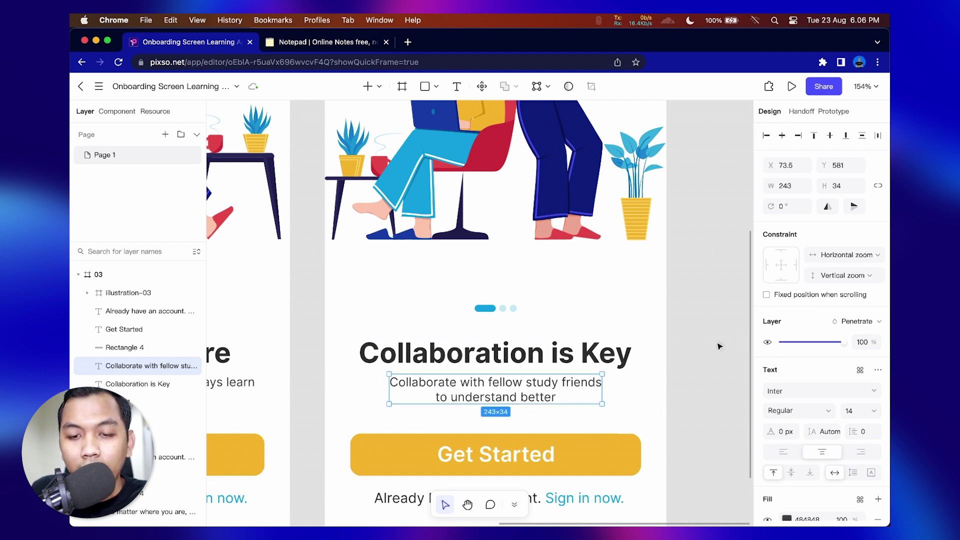
# - Deselect the subtitle and collapse the expanded layer contents so only the three frames are listed
pyautogui.scroll(-10, 657, 361)
pyautogui.scroll(10, 642, 352)
pyautogui.press('Escape')
pyautogui.scroll(-10, 700, 362)
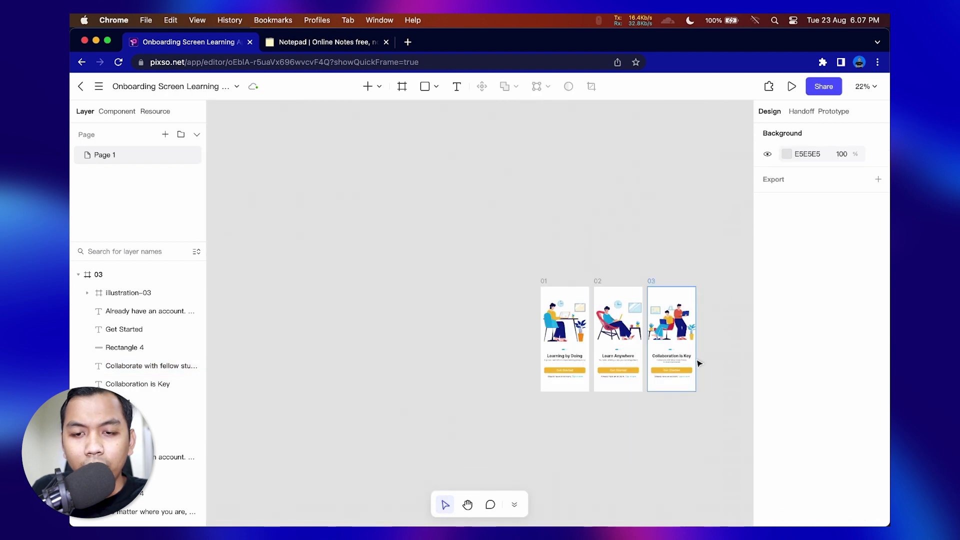
pyautogui.scroll(5, 699, 362)
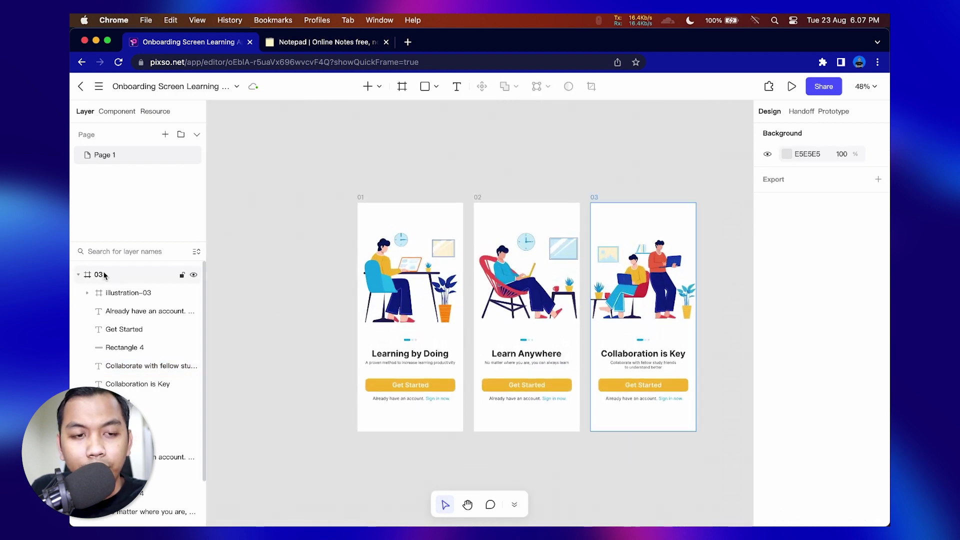
pyautogui.click(78, 275)
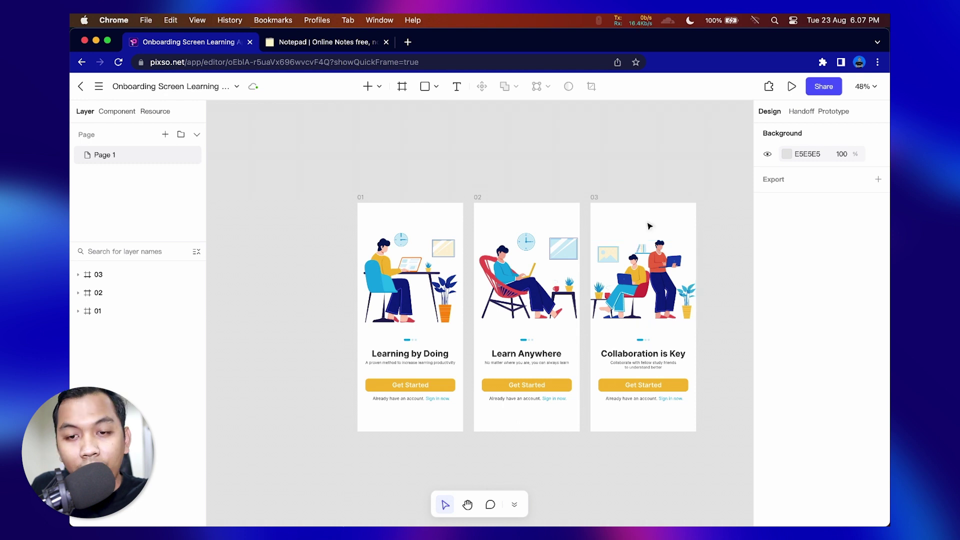
pyautogui.scroll(3, 631, 235)
pyautogui.scroll(3, 381, 230)
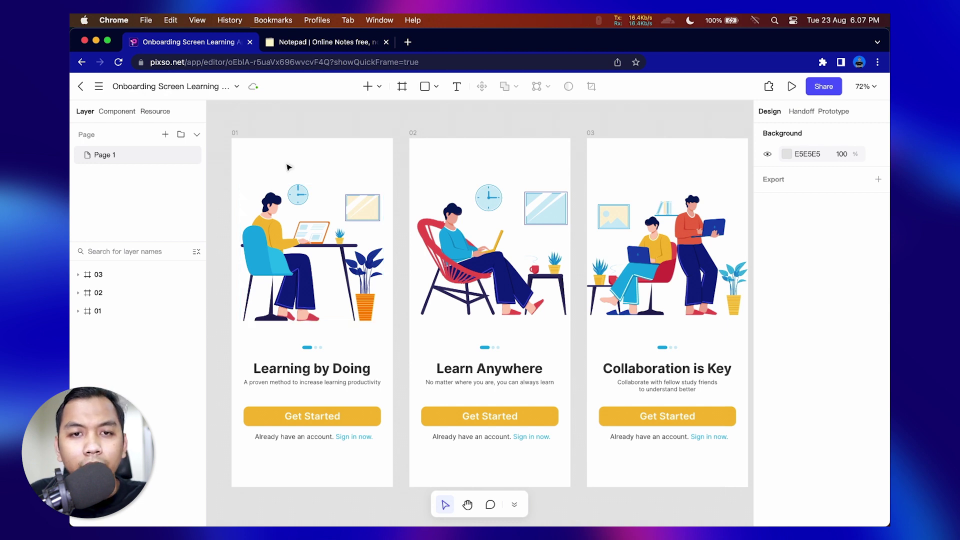
pyautogui.scroll(-5, 440, 205)
pyautogui.scroll(4, 448, 206)
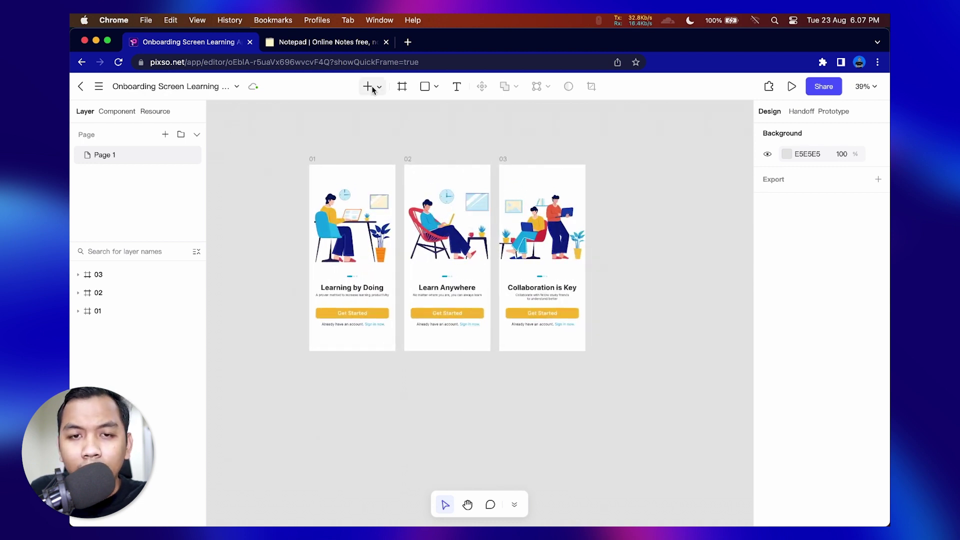
pyautogui.click(379, 88)
pyautogui.click(635, 103)
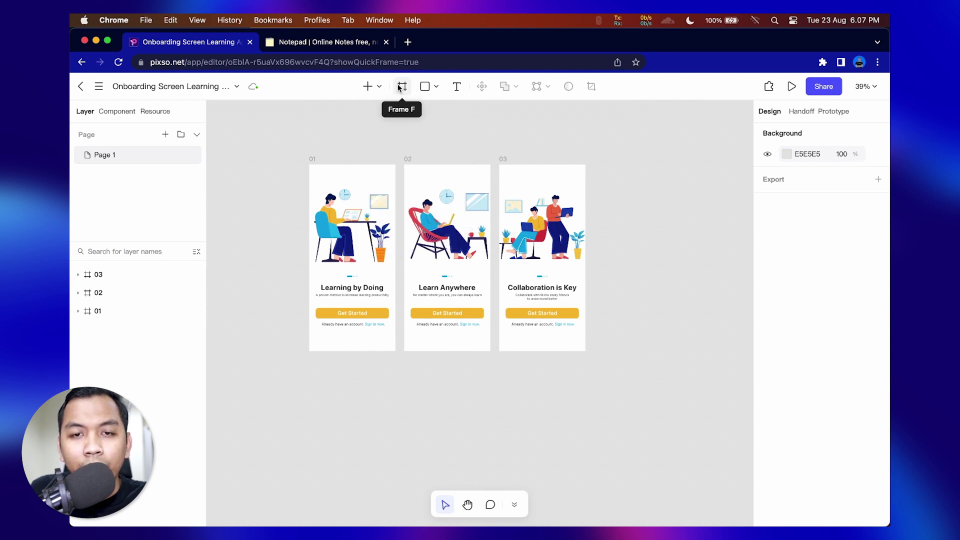
pyautogui.click(438, 88)
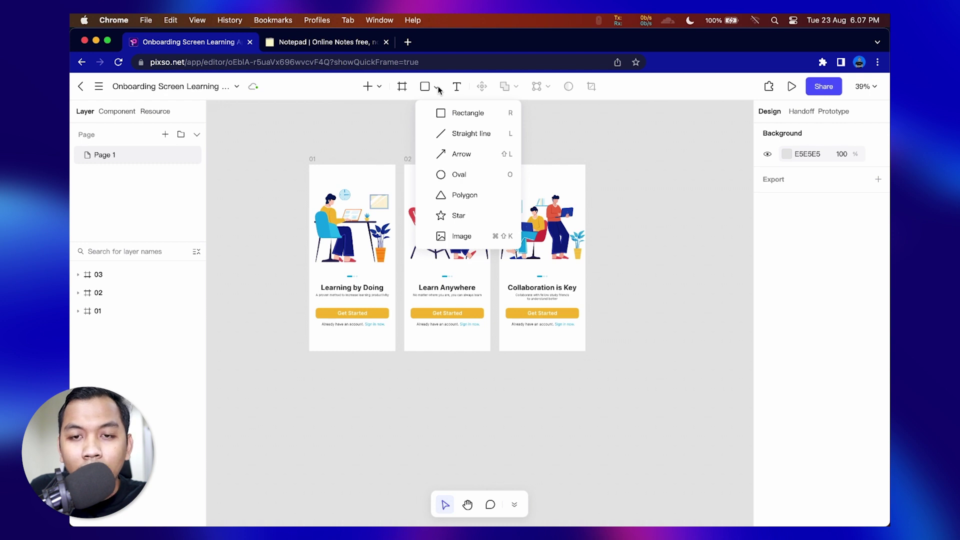
pyautogui.click(468, 85)
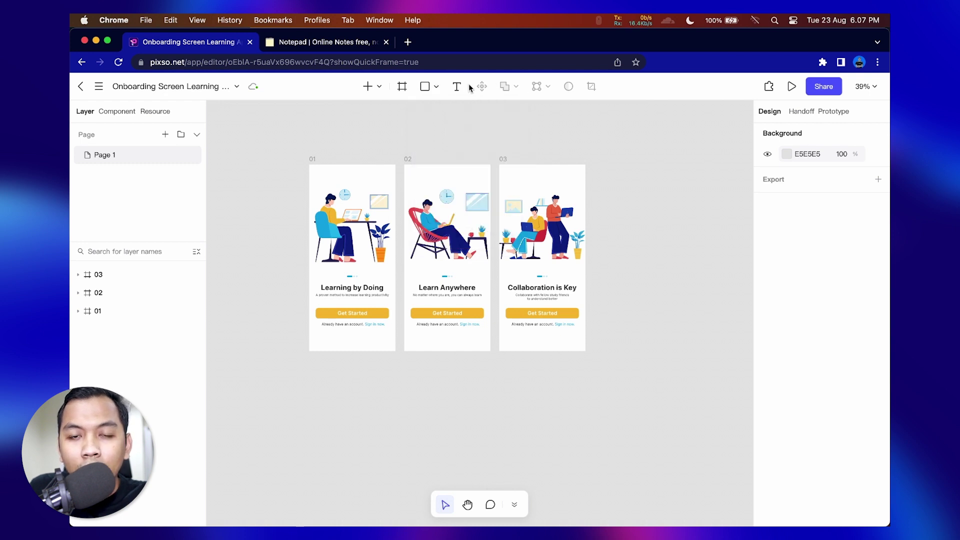
# - Examine the fonts offered for frame 02's "Learn Anywhere" heading, keep the current font, and collapse frame 02's layers
pyautogui.click(450, 289)
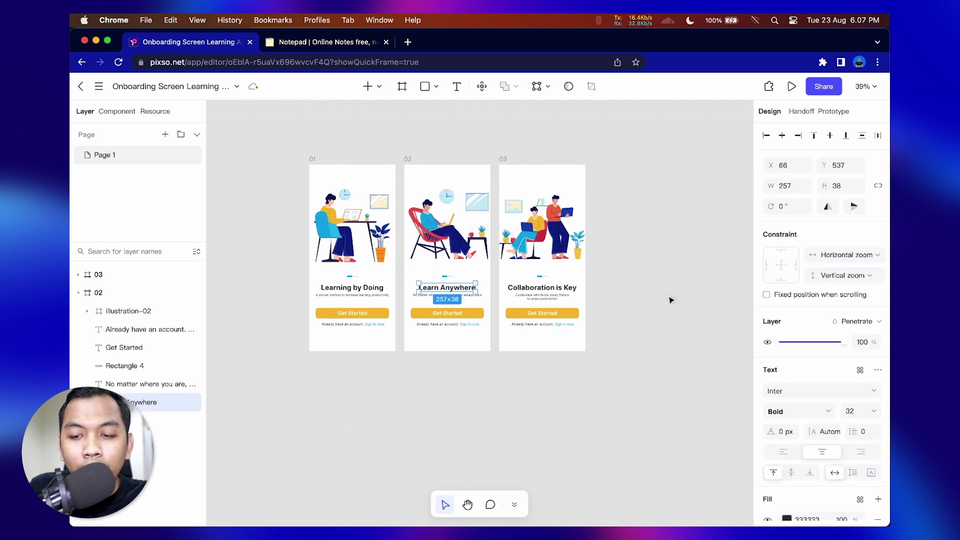
pyautogui.click(873, 394)
pyautogui.moveTo(836, 372)
pyautogui.scroll(-5, 826, 367)
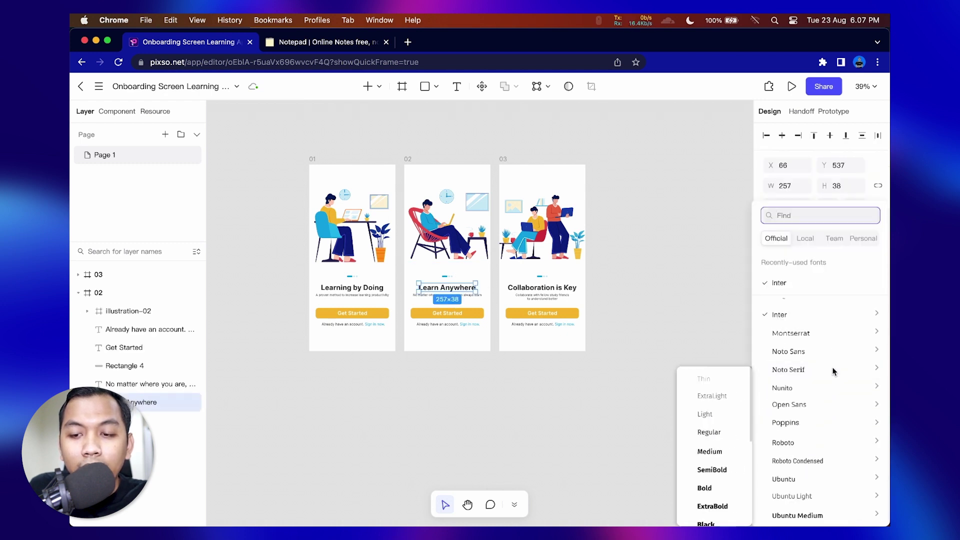
pyautogui.scroll(10, 826, 367)
pyautogui.click(705, 265)
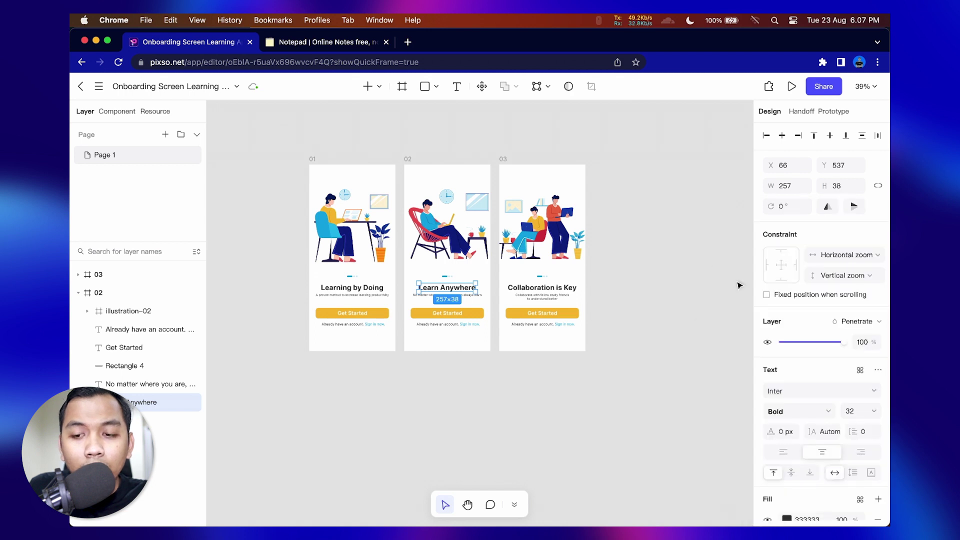
pyautogui.click(878, 393)
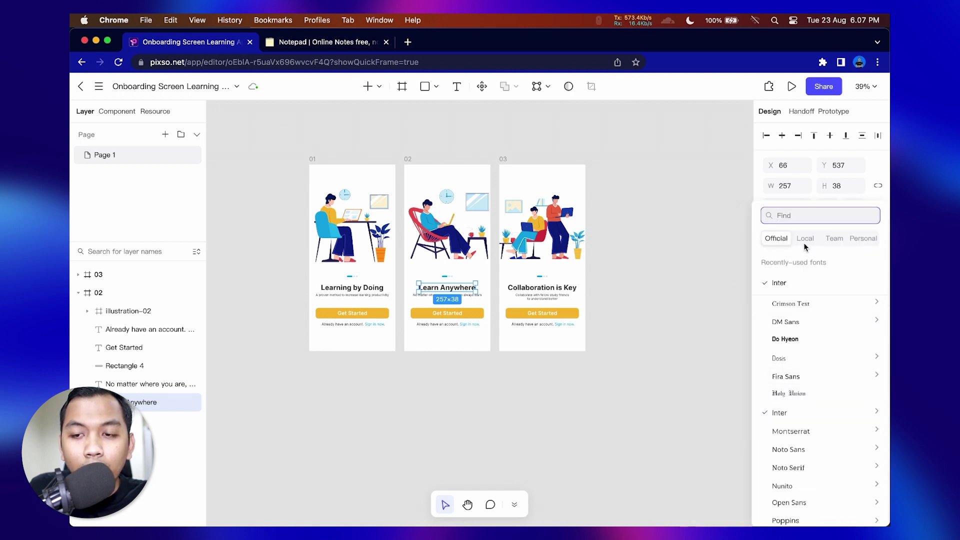
pyautogui.click(735, 244)
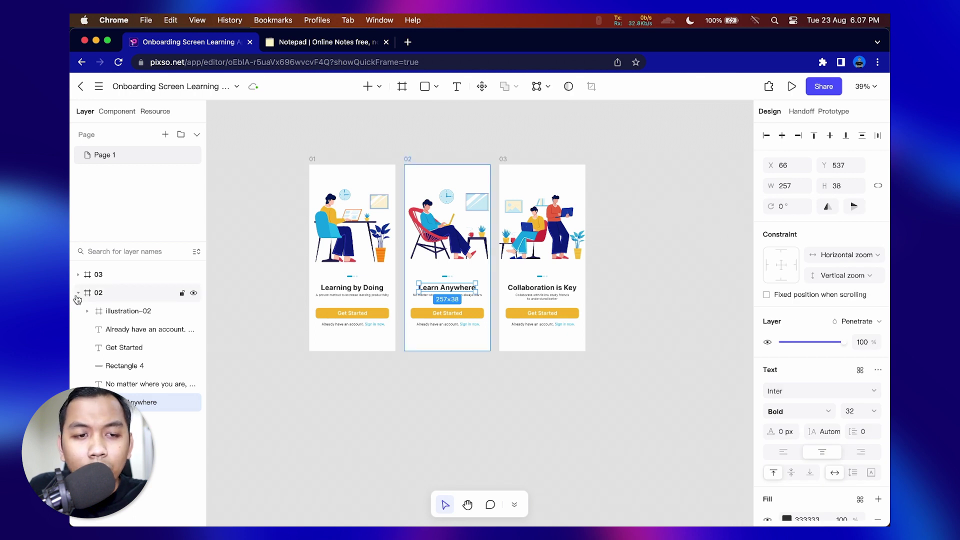
pyautogui.click(78, 293)
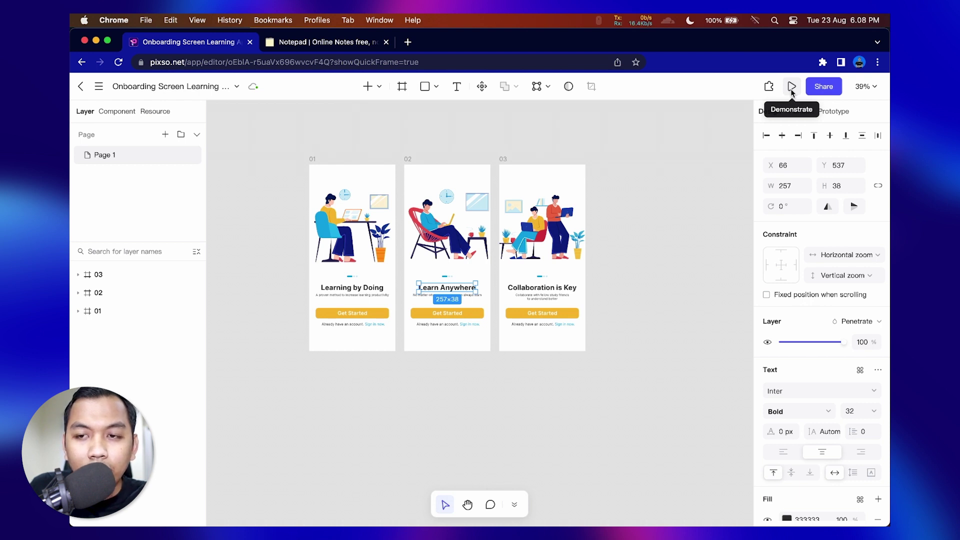
# - Review the link and email invitation options for sharing the file, close them, and deselect the heading
pyautogui.click(824, 86)
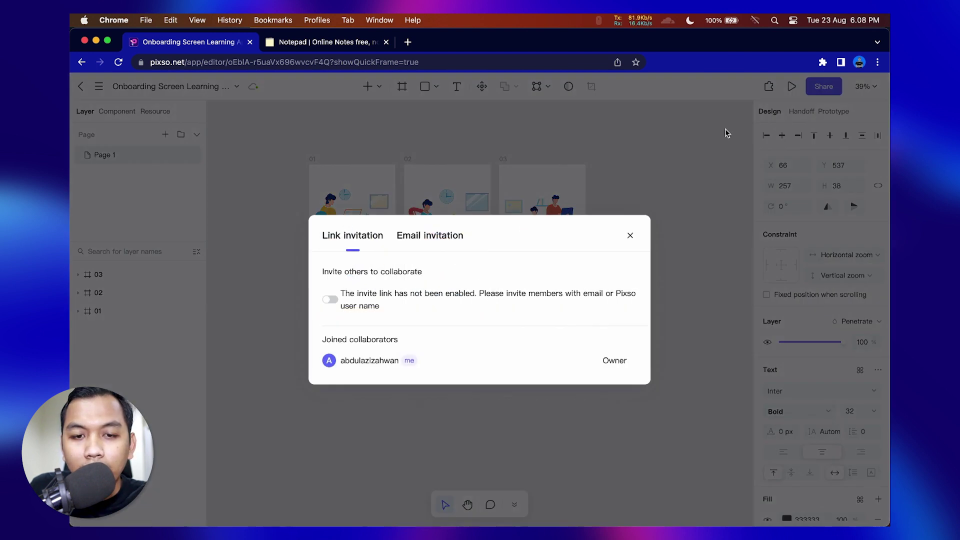
pyautogui.click(418, 238)
pyautogui.click(365, 242)
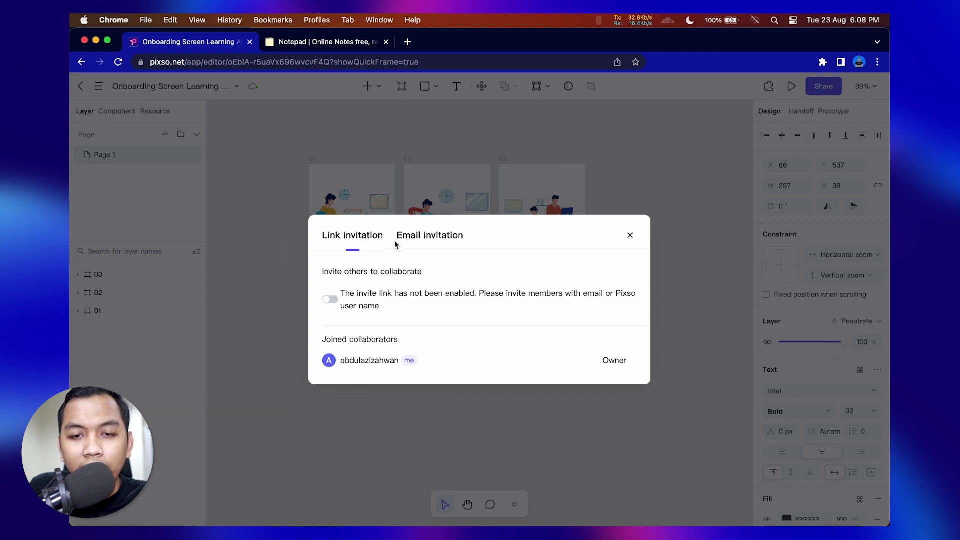
pyautogui.click(428, 241)
pyautogui.click(630, 237)
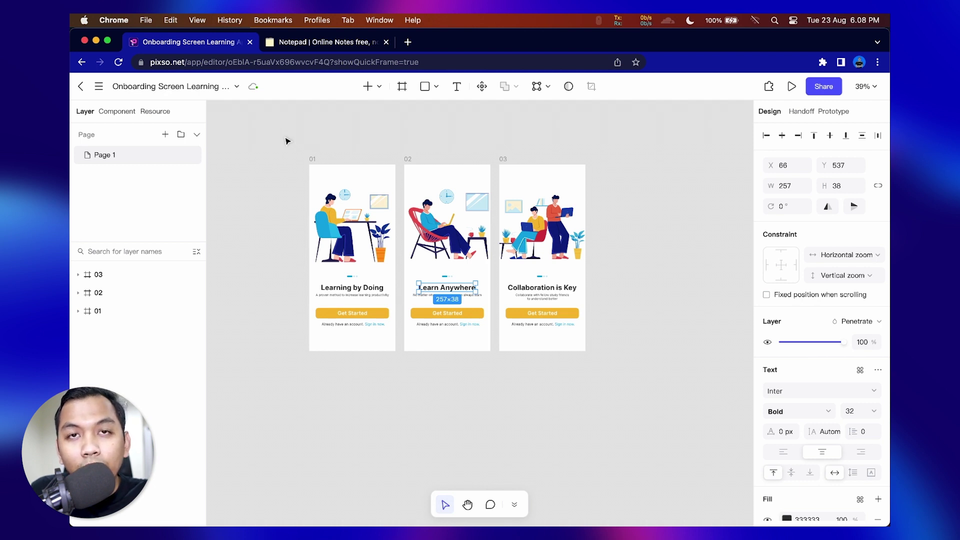
pyautogui.moveTo(278, 141); pyautogui.dragTo(599, 167)
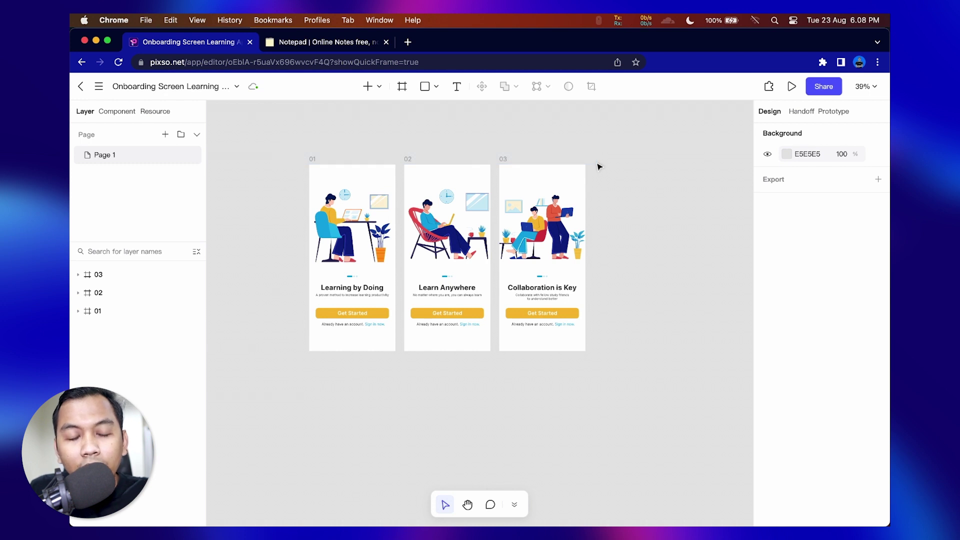